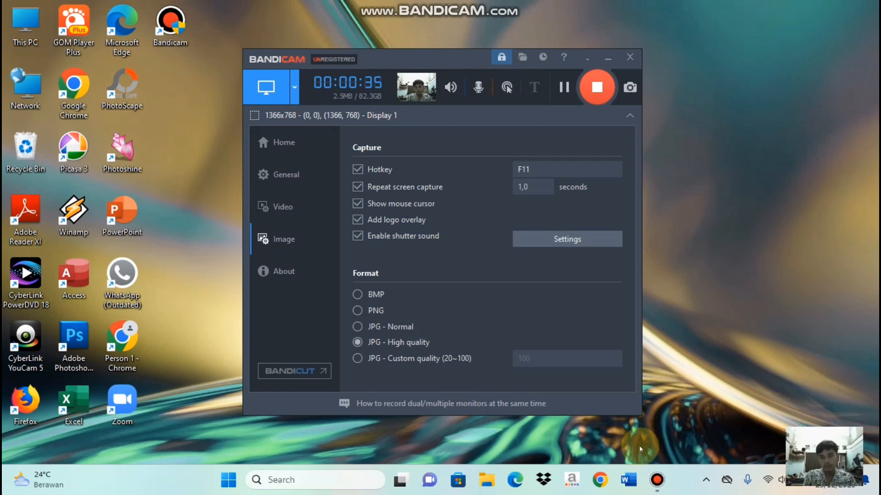
Launch Microsoft Word from the taskbar while Bandicam is recording
click(627, 481)
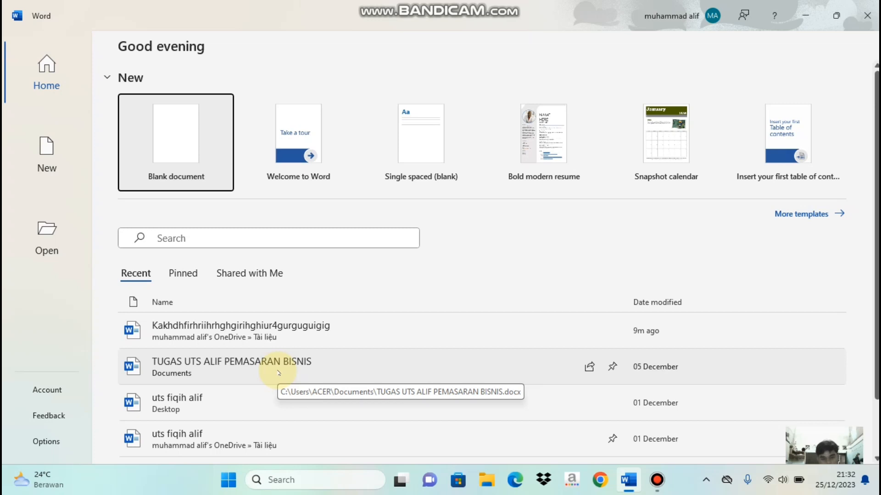
Open the recent TUGAS UTS ALIF PEMASARAN BISNIS document and move down to the DAFTAR ISI page
click(278, 373)
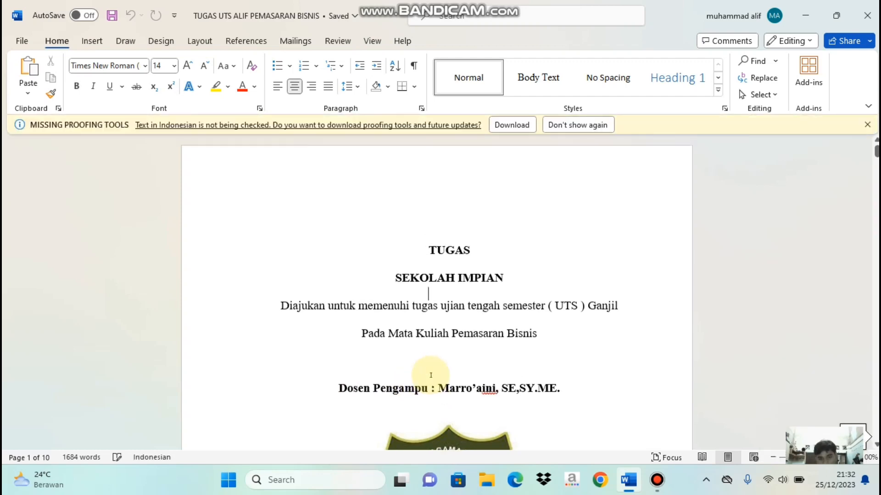
scroll(430, 375, down, 3)
key(Down)
key(Down)
key(Down)
key(Down)
key(Down)
key(Down)
key(Down)
key(Down)
key(Down)
key(Down)
key(Down)
key(Down)
key(Down)
key(Down)
key(Down)
key(Down)
key(Down)
key(Down)
key(Down)
key(Down)
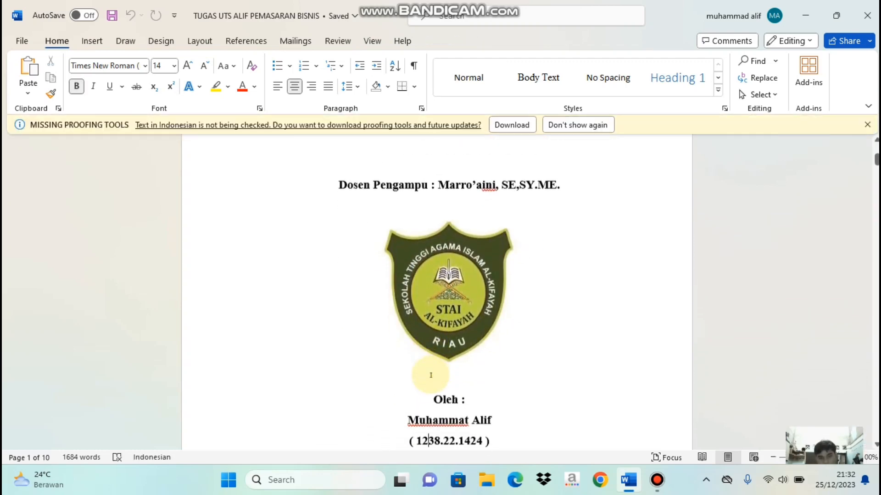
key(Down)
key(Down)
key(Down)
key(Down)
key(Down)
key(Down)
key(Down)
key(Down)
key(Down)
key(Down)
key(Down)
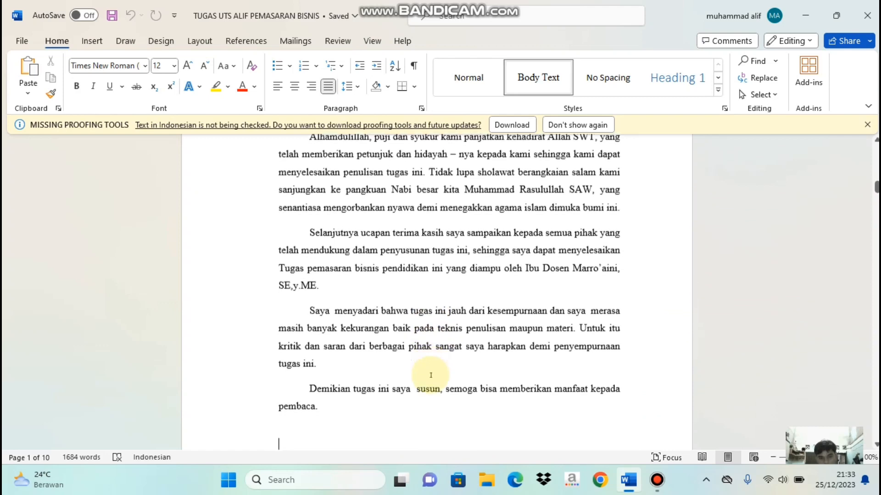
key(Down)
key(Down)
key(Down)
key(Down)
key(Down)
key(Down)
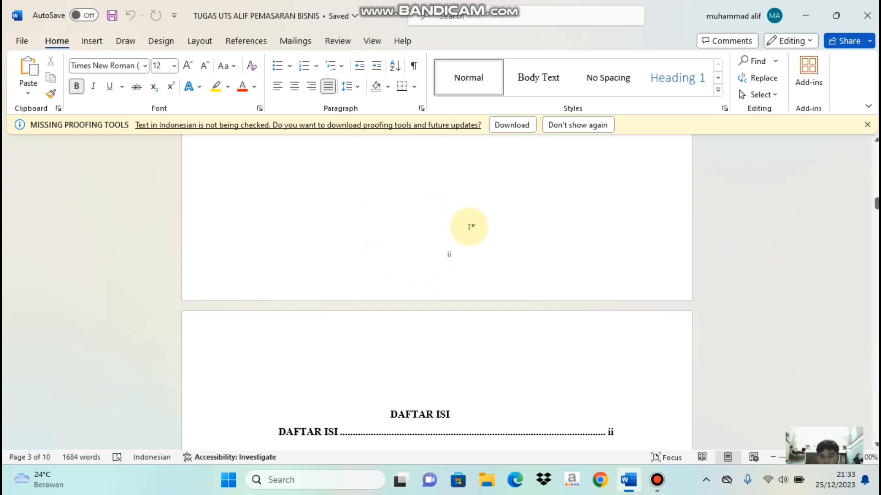
With the cursor at page 2's end, save the document from File, then return to Bandicam
click(469, 227)
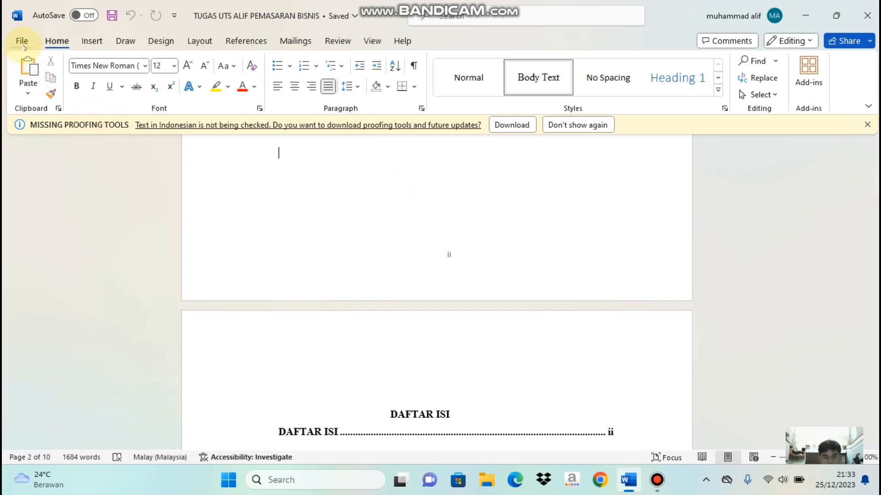
click(22, 43)
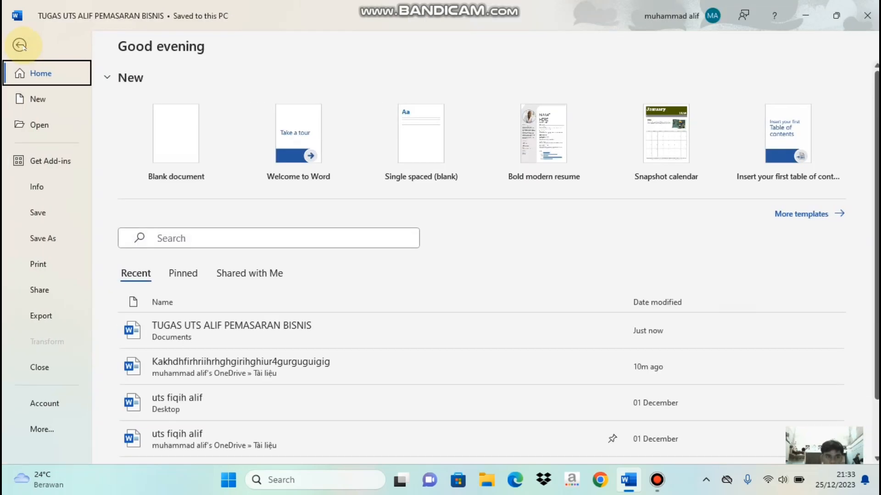
click(38, 213)
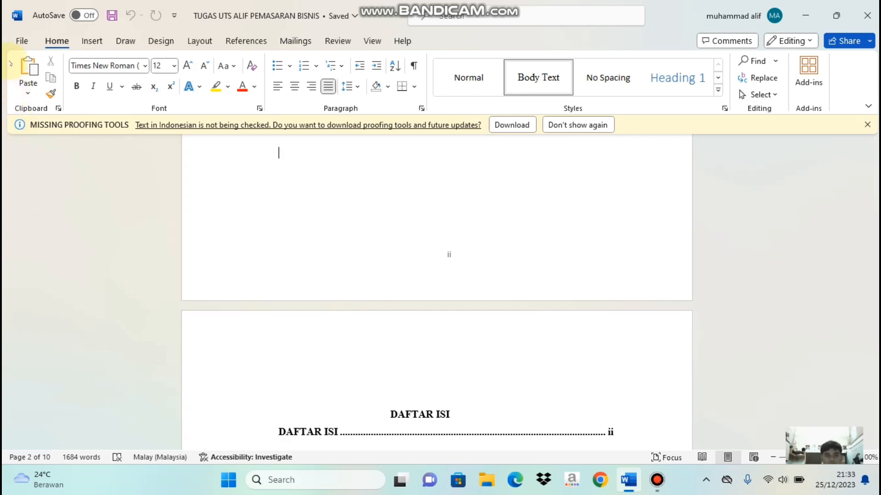
click(20, 41)
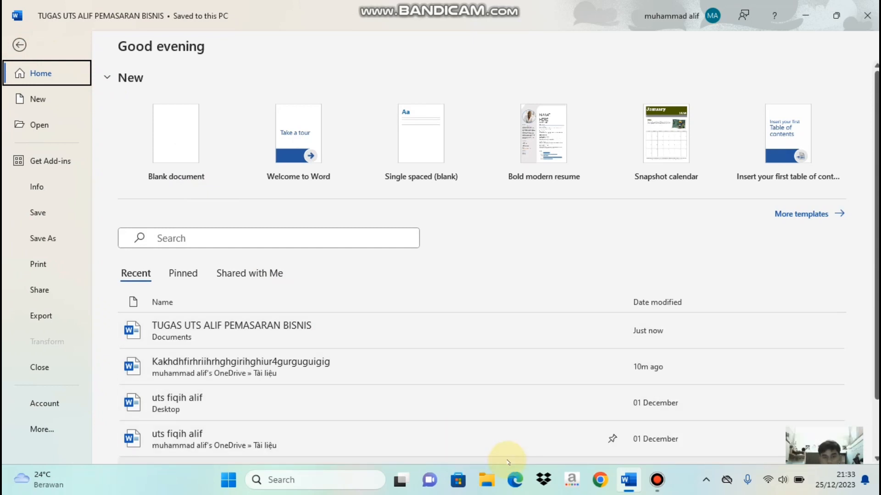
mouse_move(661, 483)
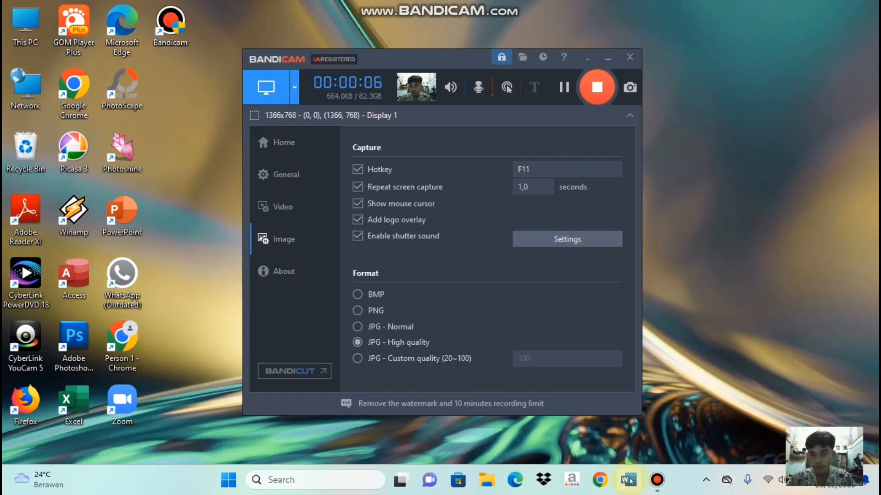
Reopen the PEMASARAN BISNIS document and select the cover lines from 'ujian' to Dosen Pengampu
click(630, 481)
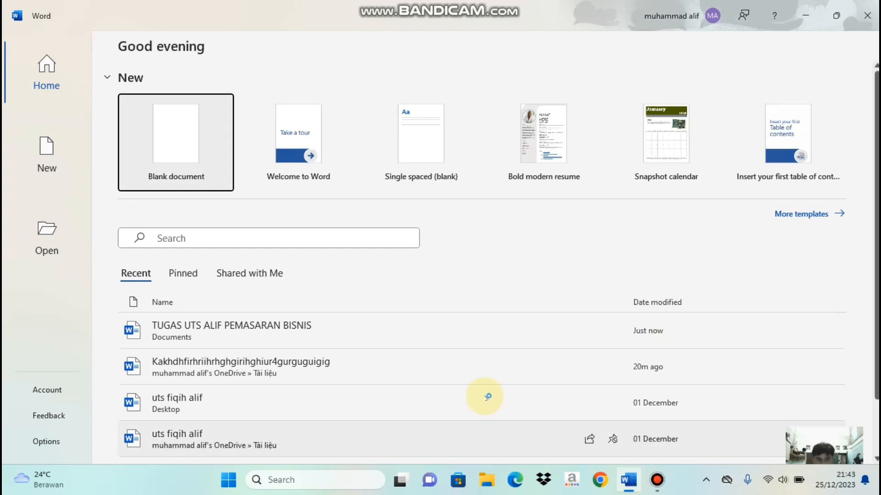
click(330, 332)
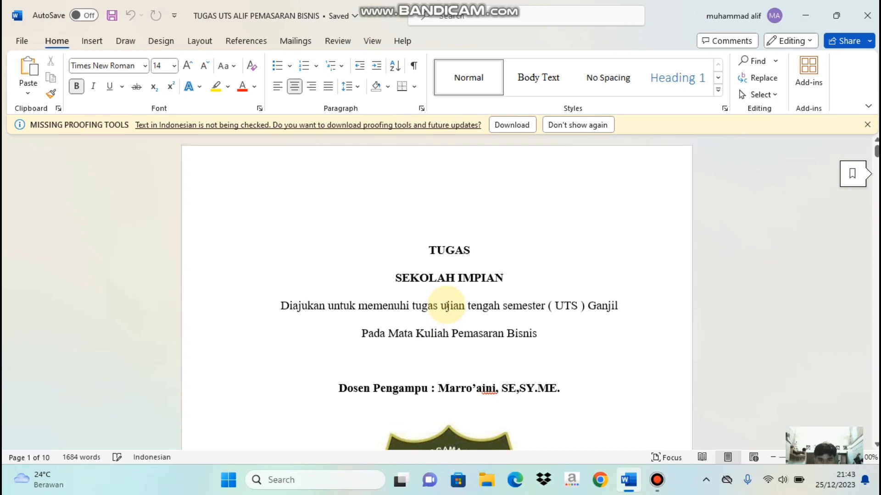
drag(446, 306, 614, 276)
scroll(428, 251, down, 2)
scroll(429, 202, down, 2)
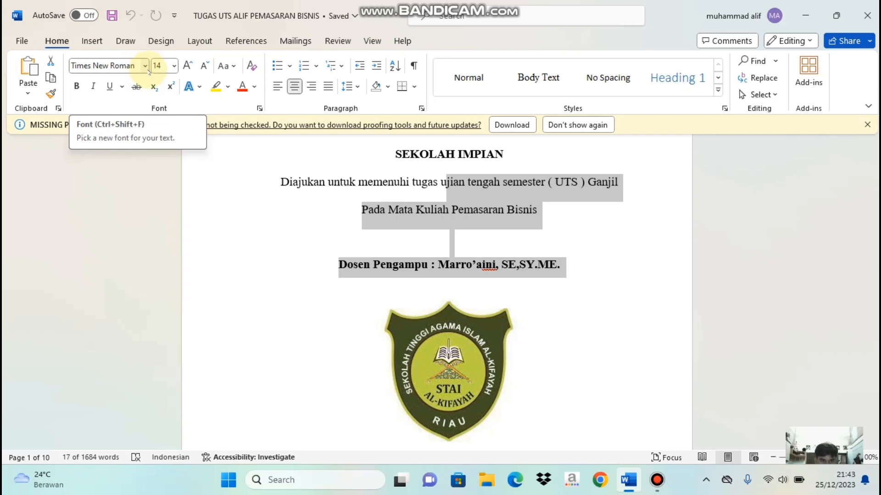
click(145, 66)
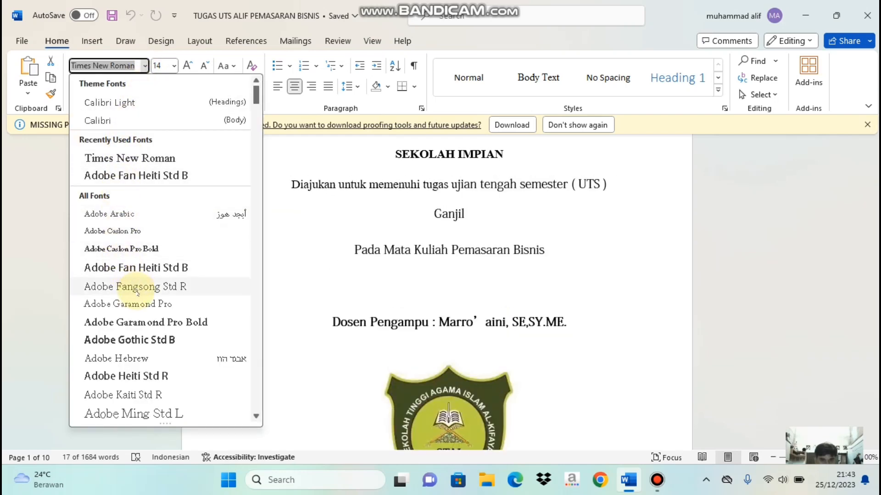
scroll(137, 292, down, 2)
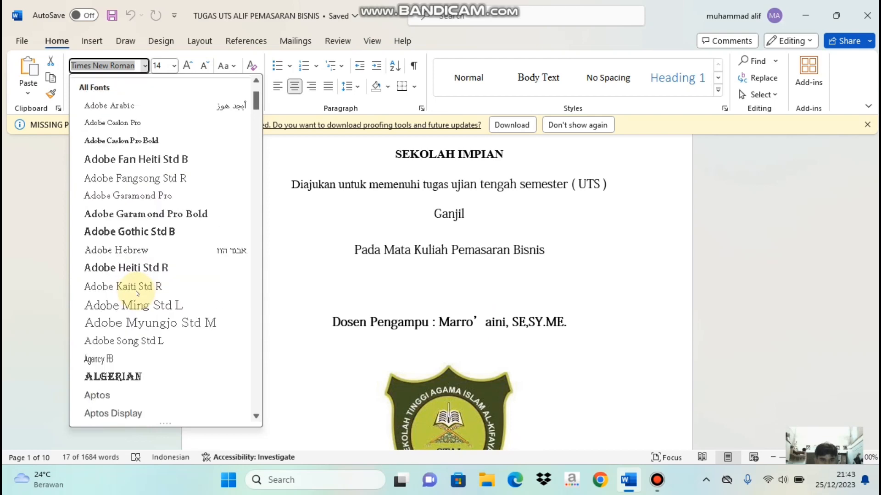
scroll(136, 292, up, 3)
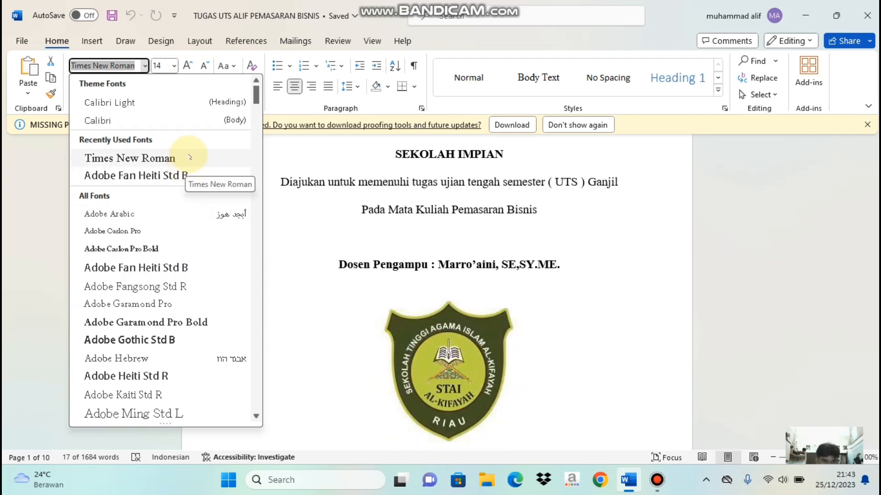
click(190, 157)
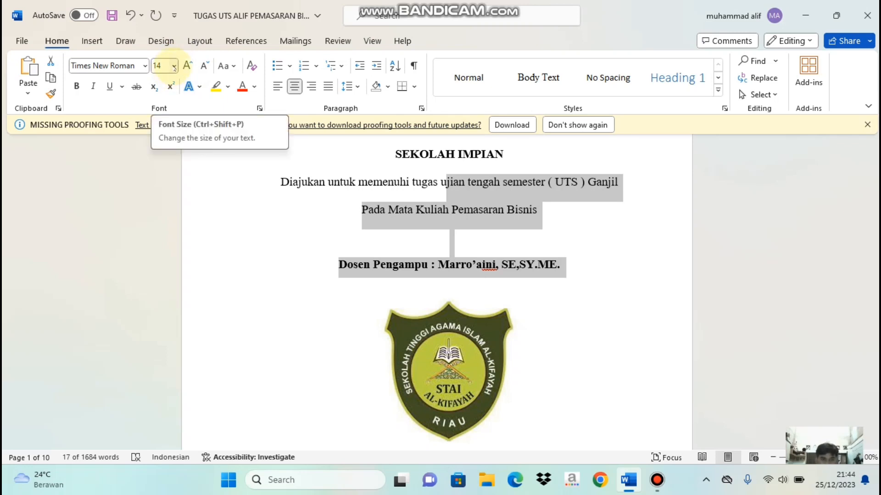
click(175, 66)
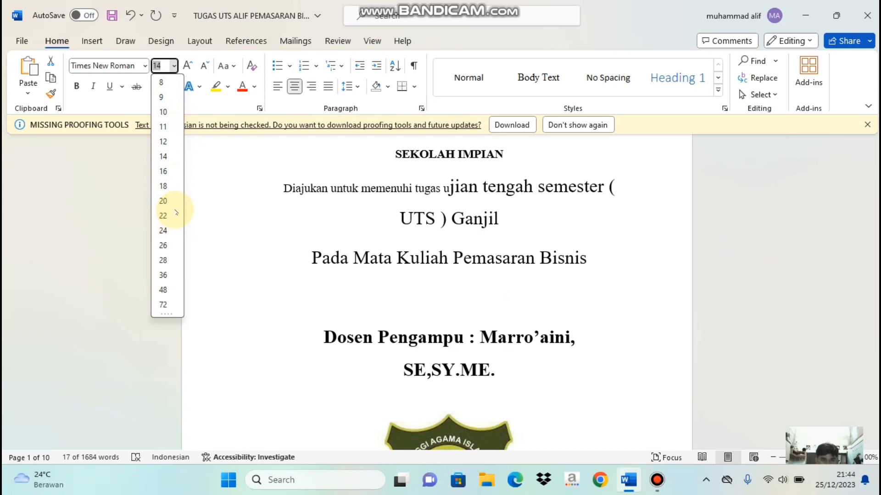
click(169, 216)
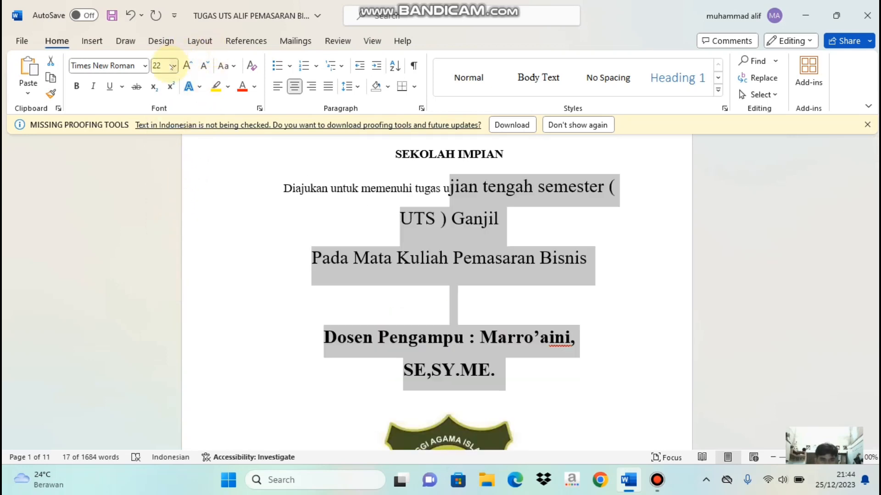
click(173, 66)
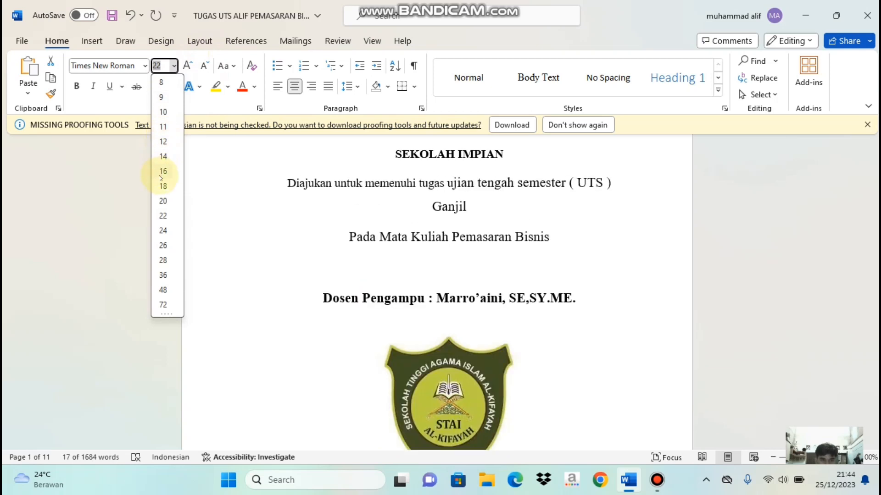
click(161, 175)
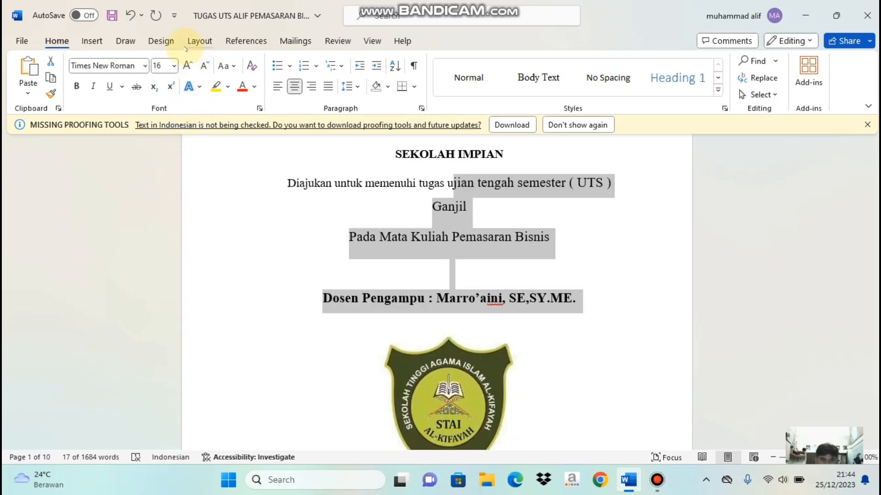
click(173, 68)
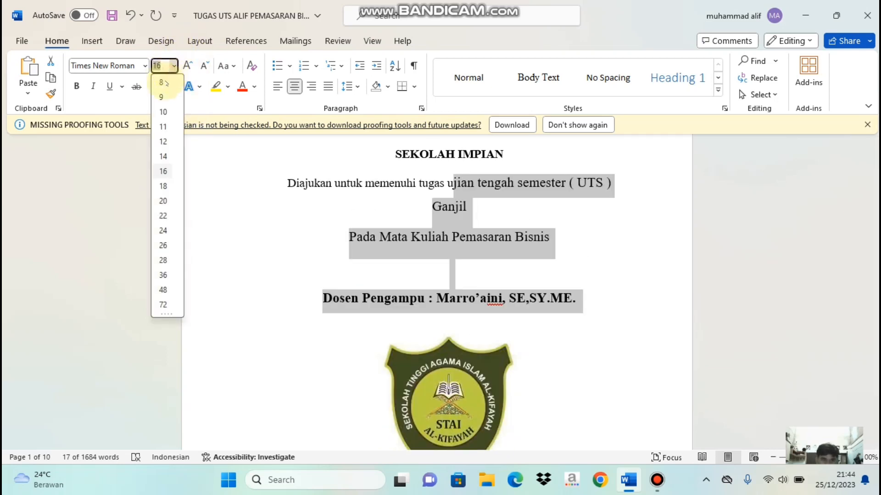
click(163, 156)
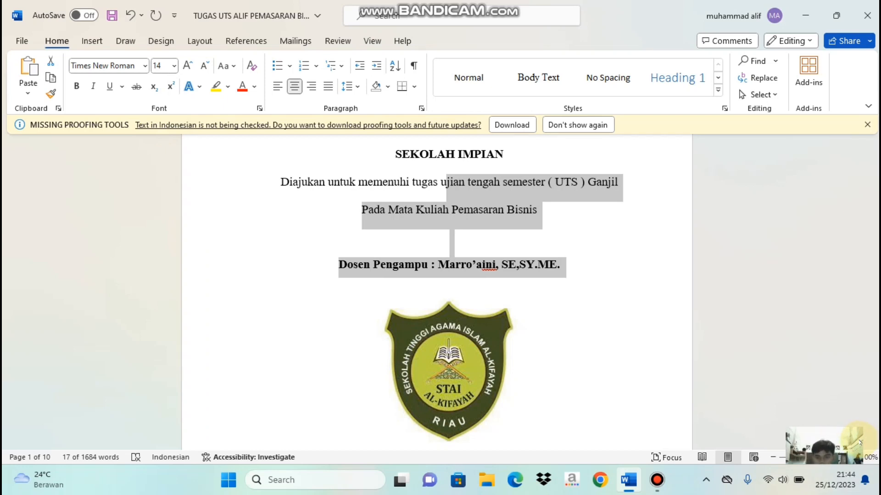
click(827, 453)
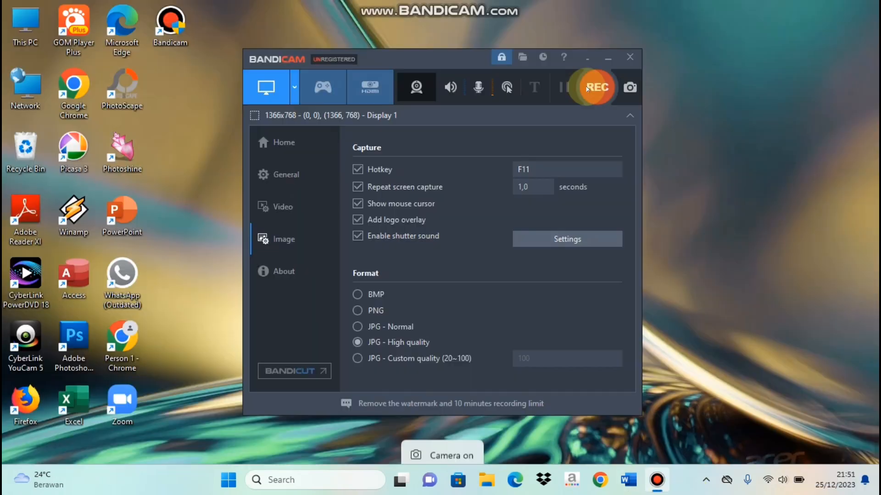
Start a fresh Bandicam recording and reopen the PEMASARAN BISNIS assignment in Word
click(594, 86)
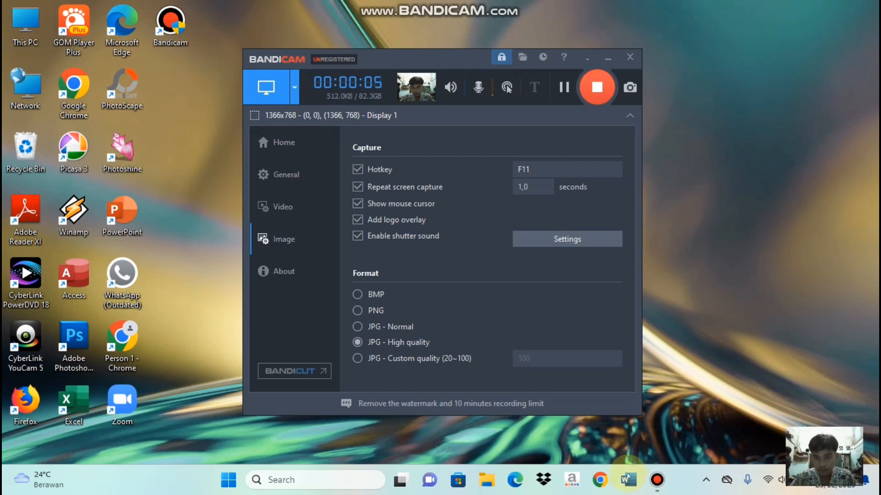
click(628, 480)
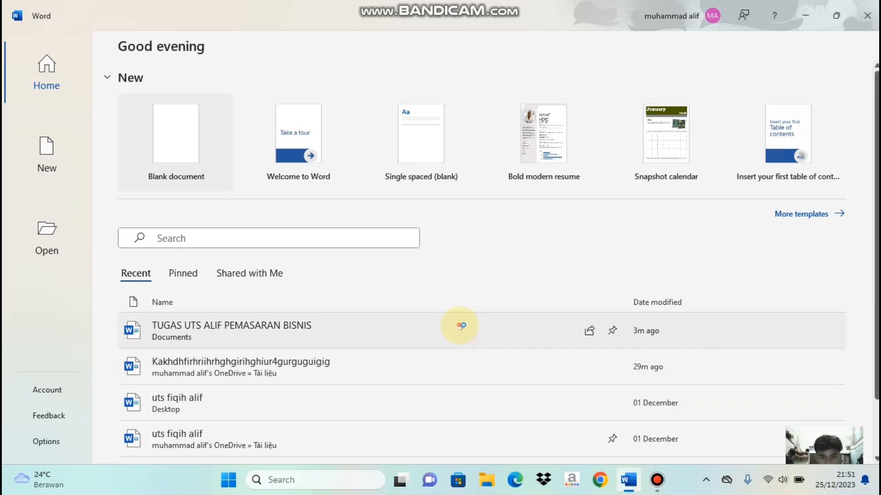
click(462, 327)
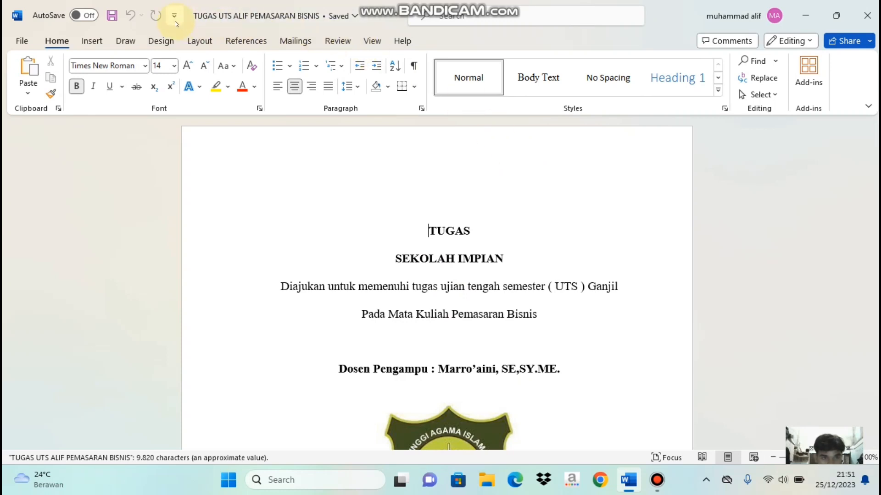
Apply custom margins of 4 cm top and left, 3 cm bottom and right
click(199, 42)
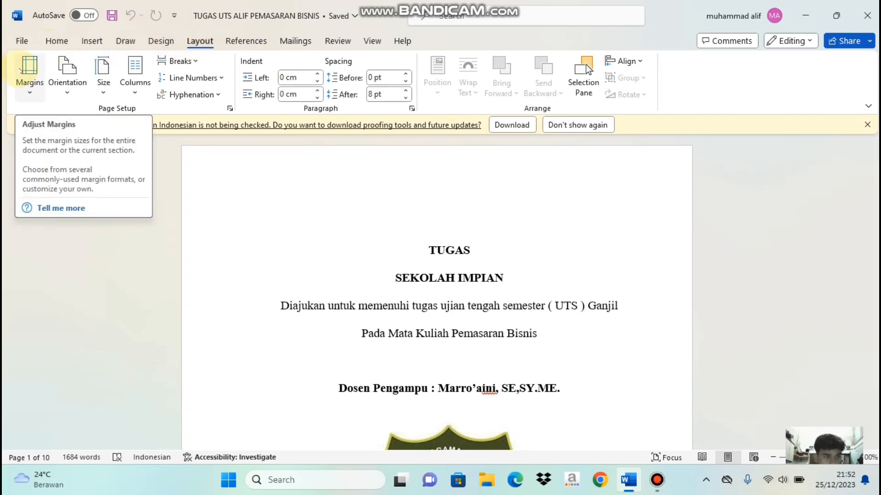
click(29, 67)
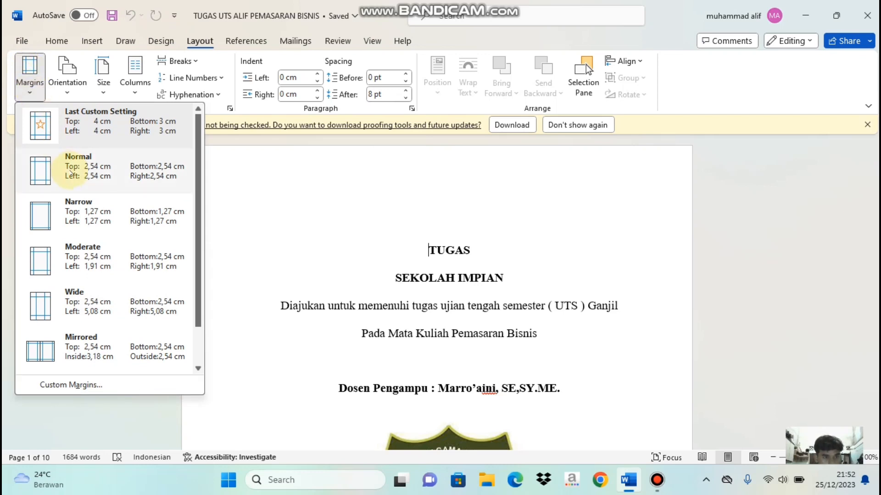
scroll(70, 172, down, 1)
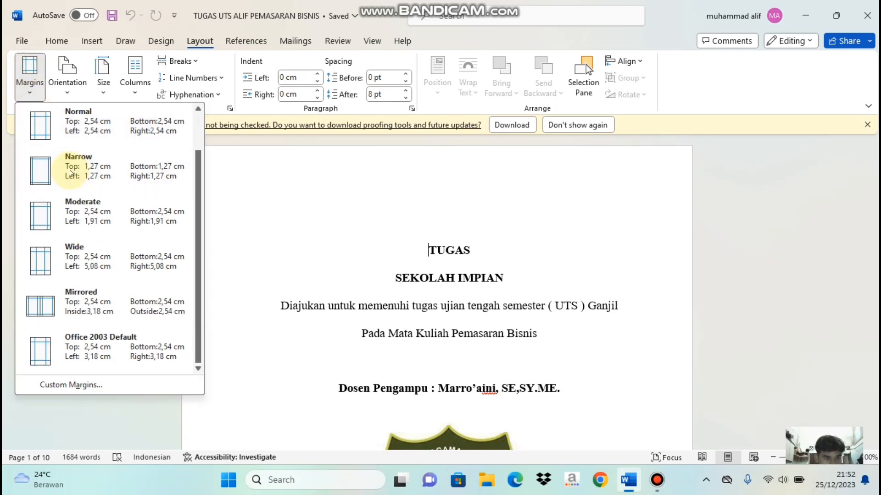
scroll(80, 203, up, 1)
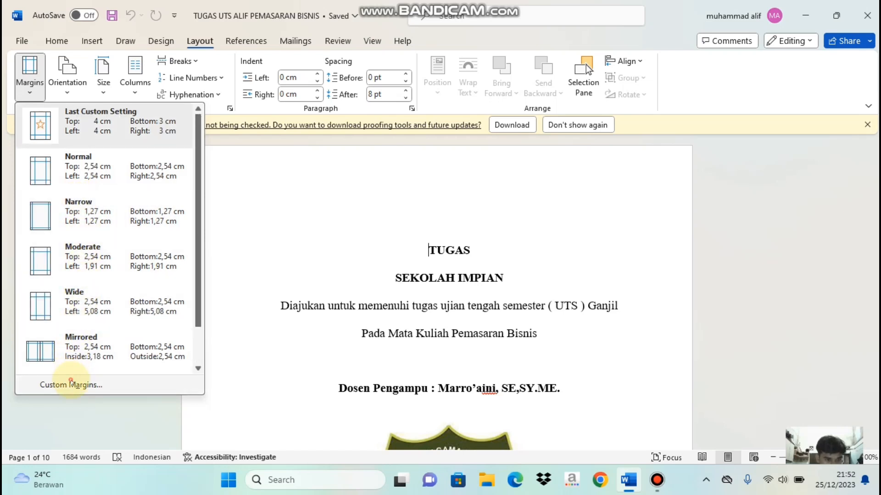
click(71, 384)
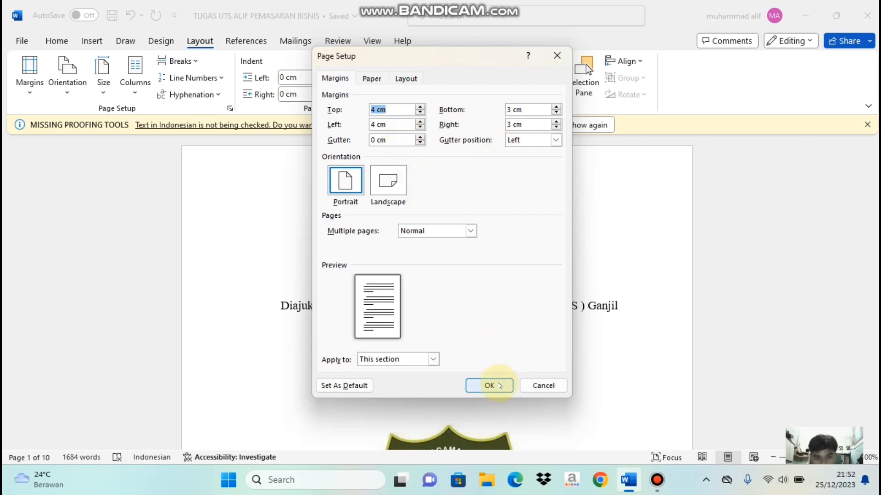
click(500, 386)
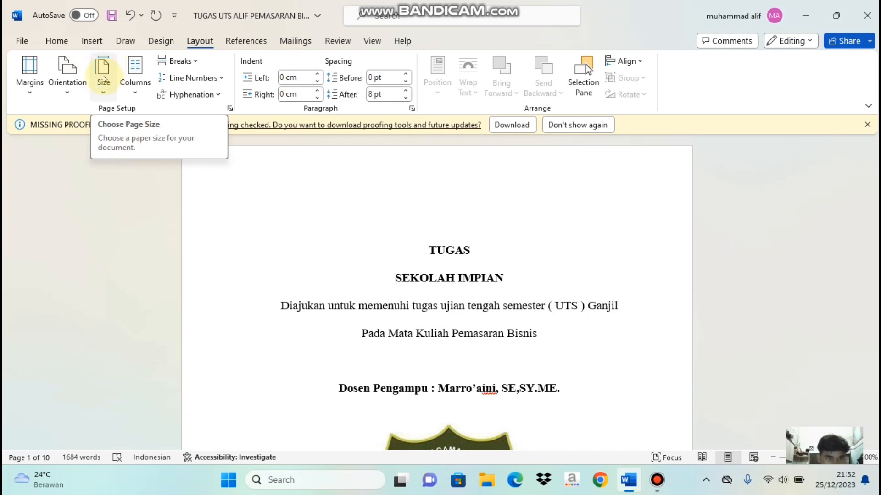
Choose A4 (21 cm x 29,7 cm) from the Layout paper size list
click(104, 79)
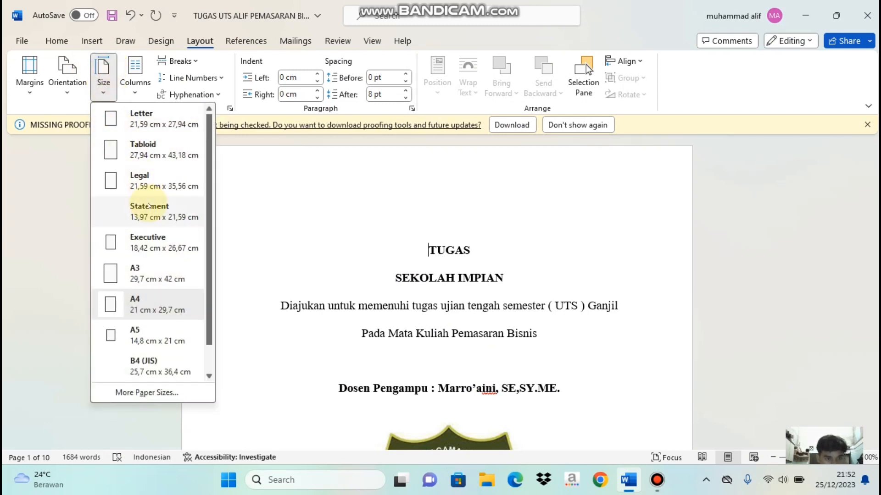
scroll(149, 206, down, 1)
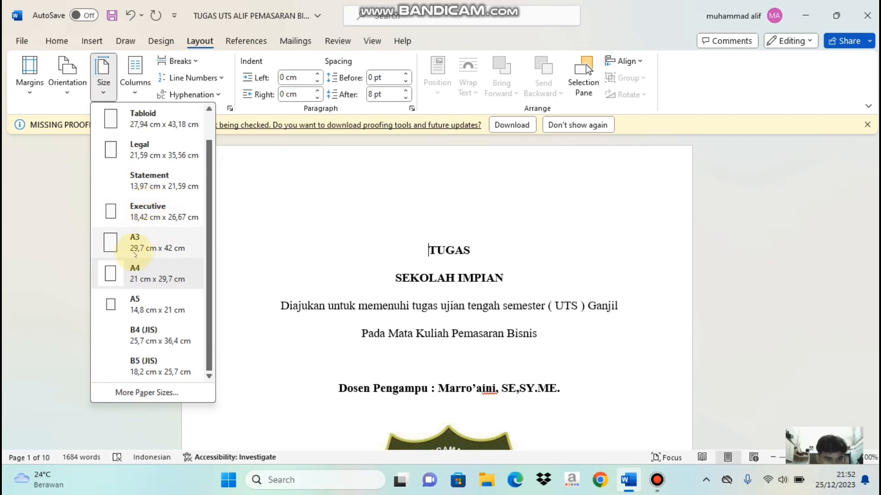
click(115, 271)
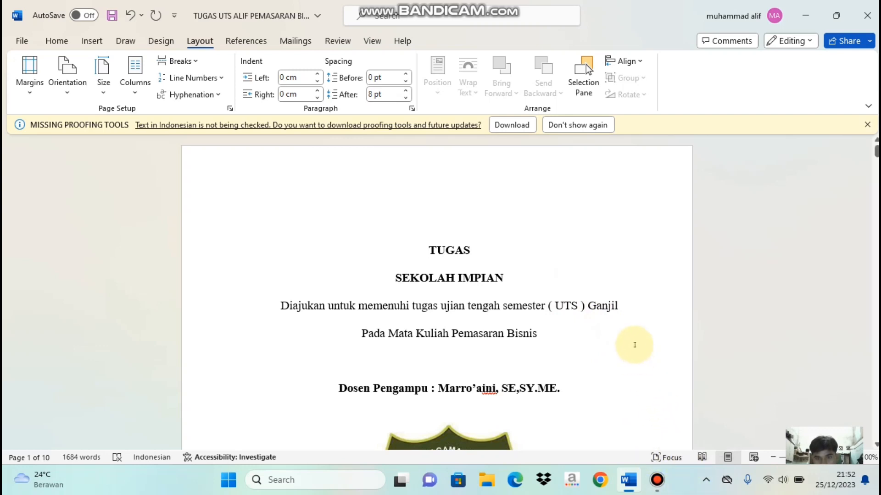
Press REC in Bandicam to start a new recording, then bring Word back to the front
mouse_move(658, 486)
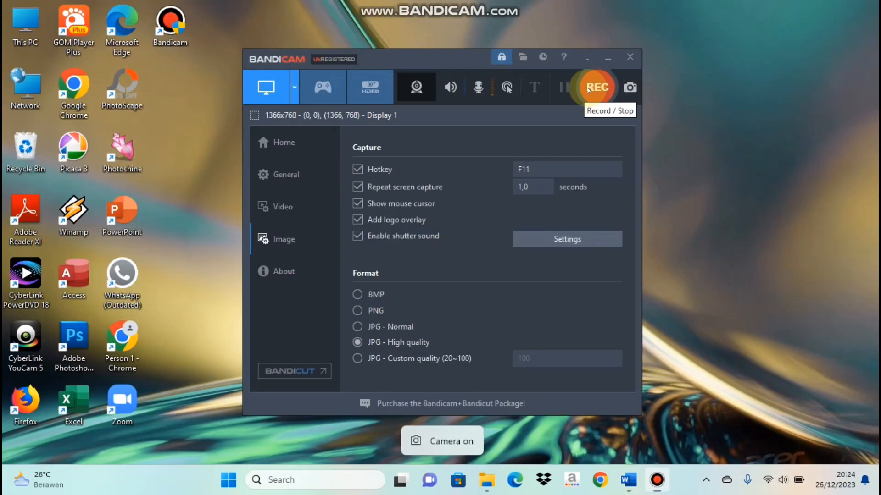
click(592, 88)
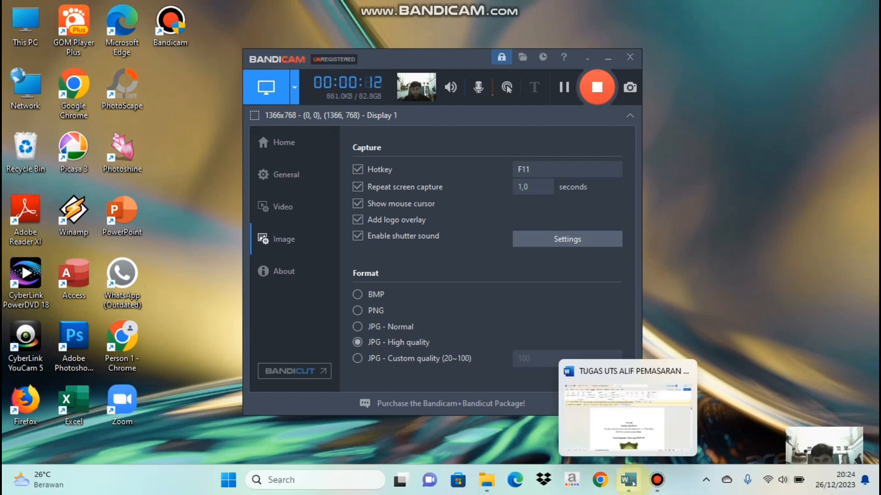
click(633, 482)
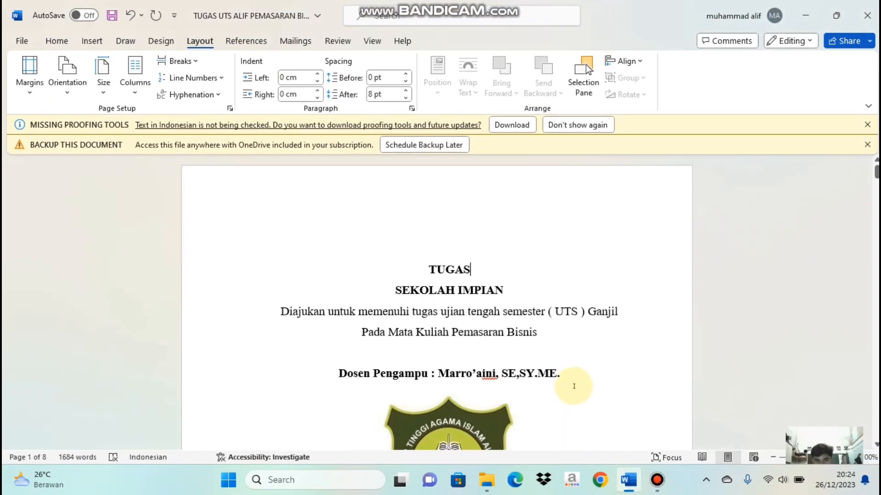
Scroll the cover page and select the whole document, logo included, with Ctrl+A
scroll(552, 350, down, 1)
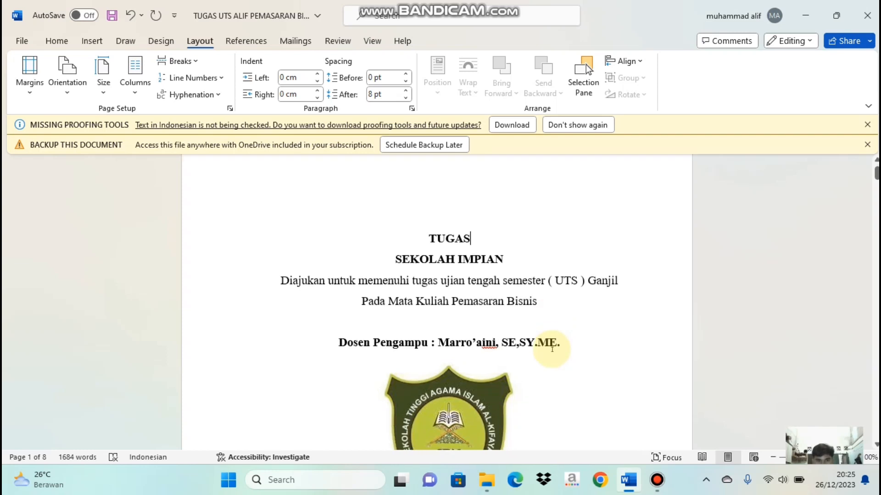
scroll(552, 350, up, 1)
scroll(552, 349, down, 3)
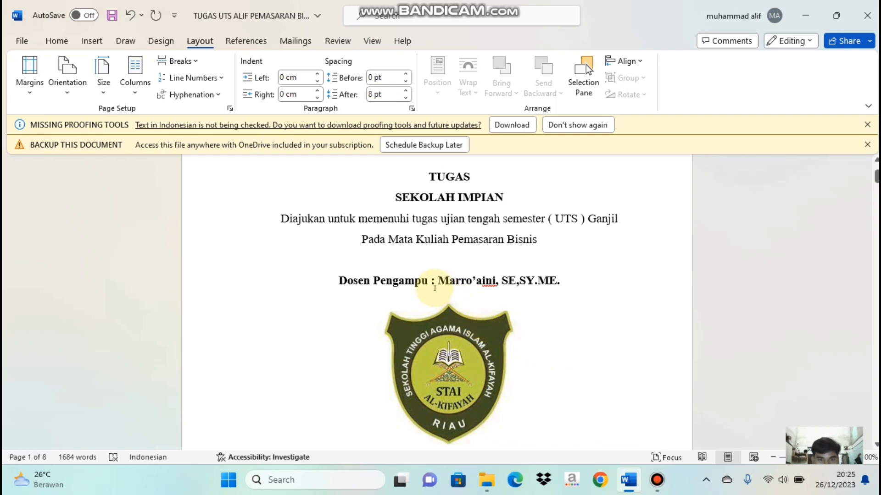
scroll(433, 288, down, 1)
scroll(435, 287, up, 1)
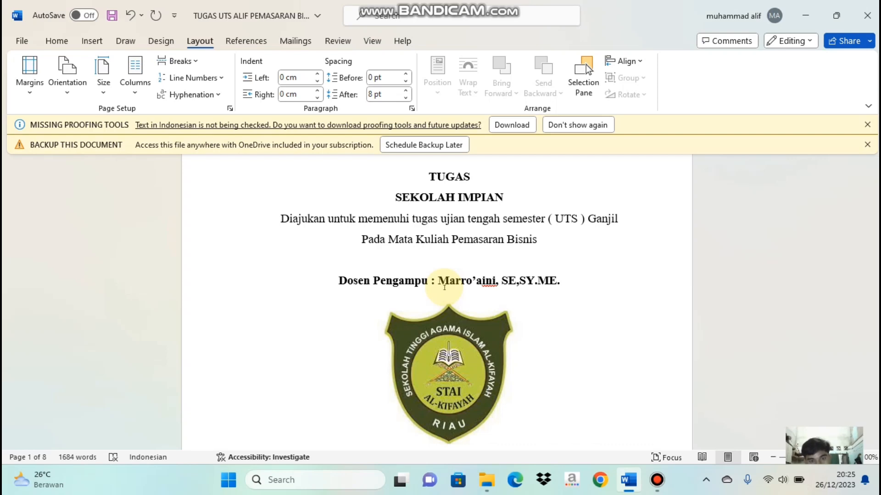
key(ctrl+a)
scroll(445, 289, down, 8)
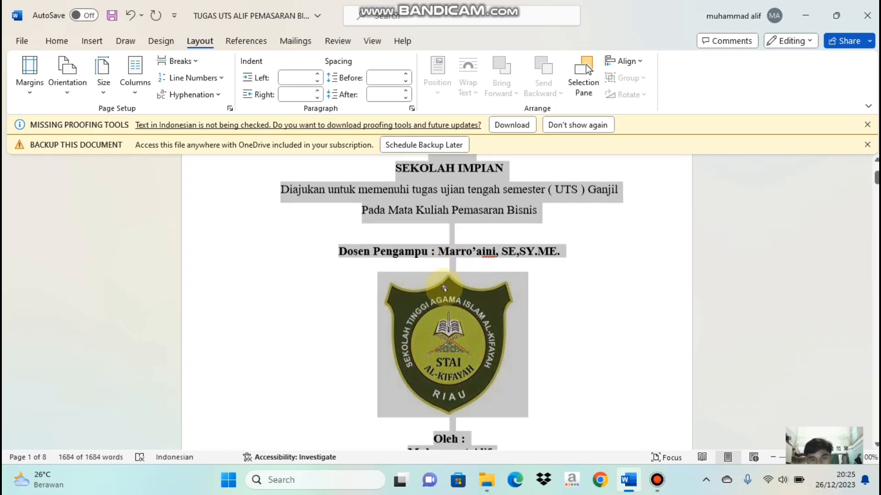
scroll(445, 290, down, 3)
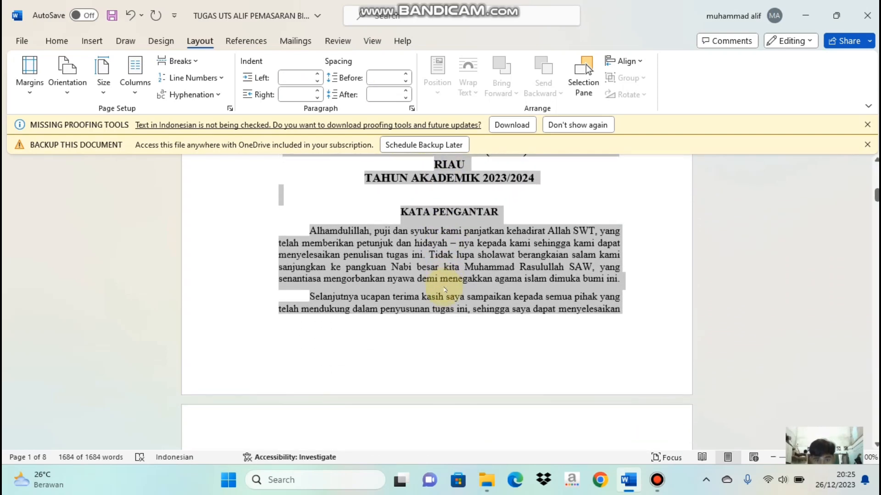
scroll(445, 290, up, 7)
scroll(444, 289, up, 4)
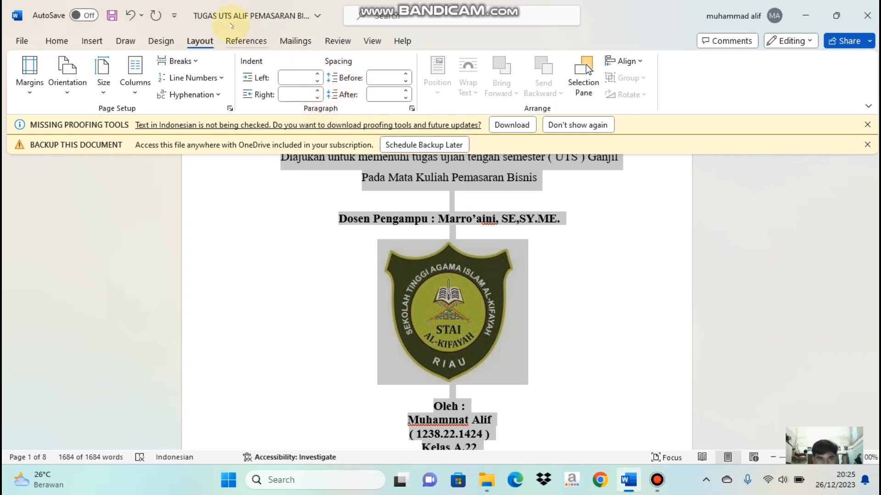
Try 1,0 and then 1,15 line spacing on the selected document
click(56, 42)
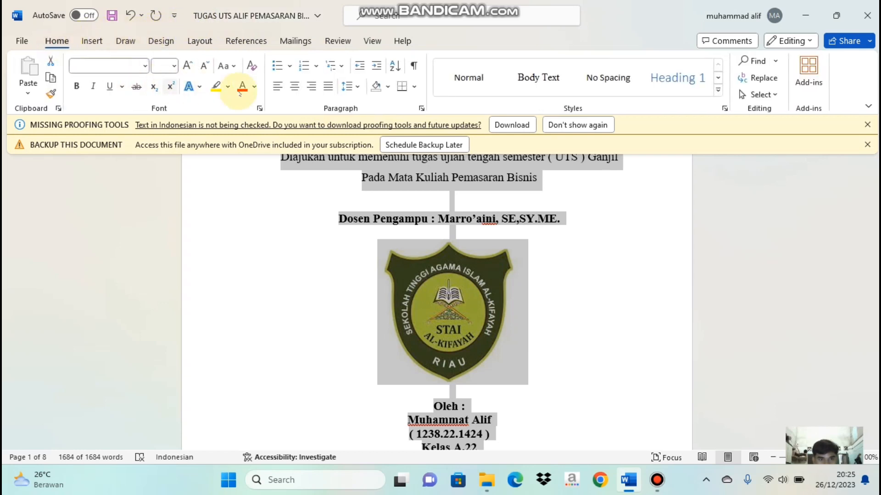
click(354, 87)
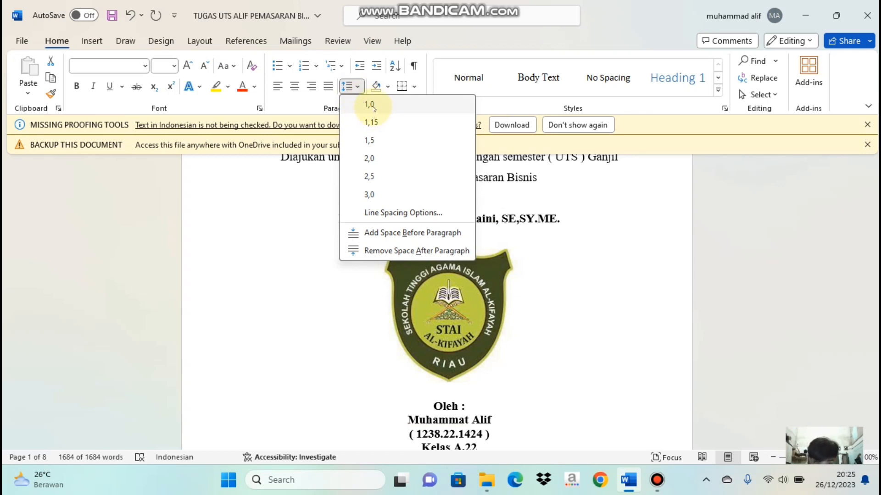
click(370, 105)
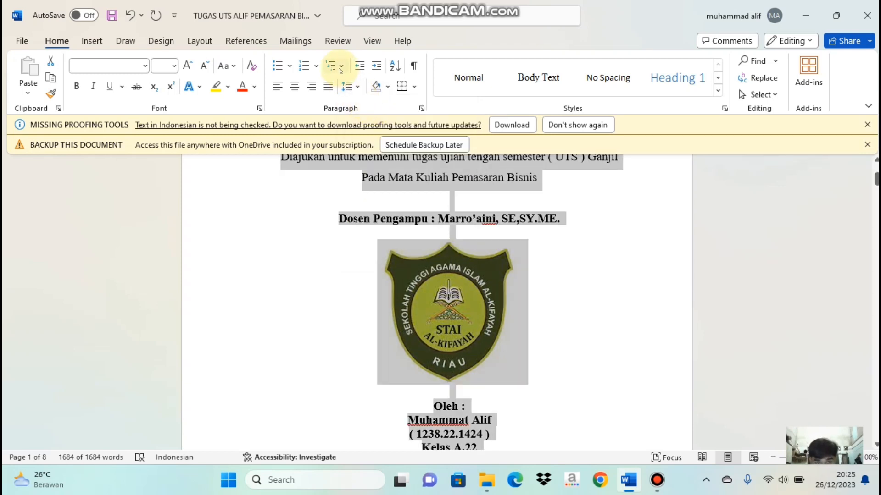
click(349, 86)
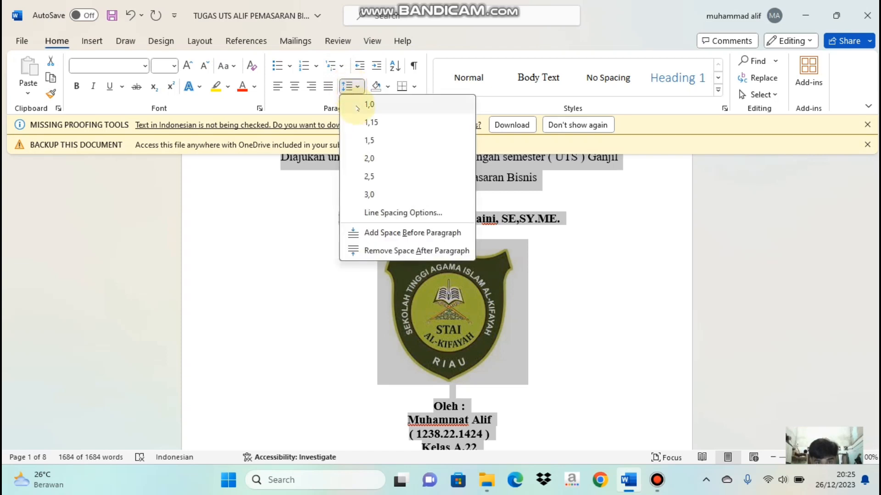
click(367, 127)
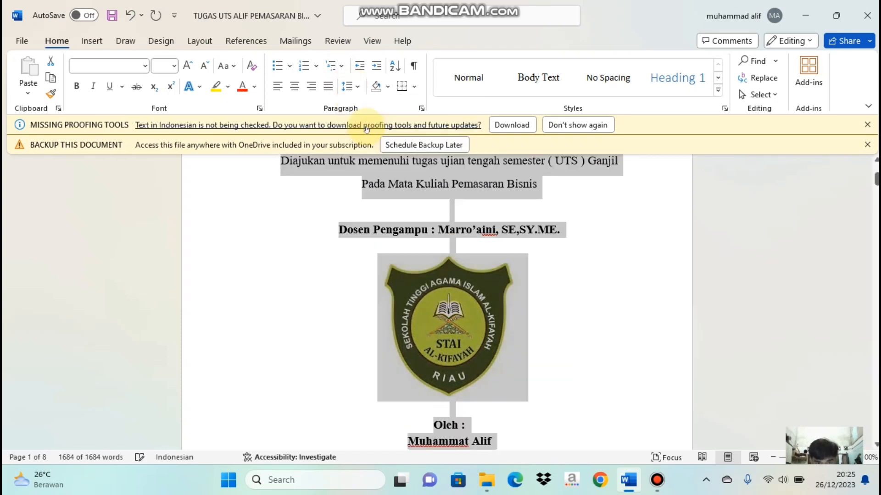
Settle on 1,5 line spacing and scroll through the document to check it
click(353, 87)
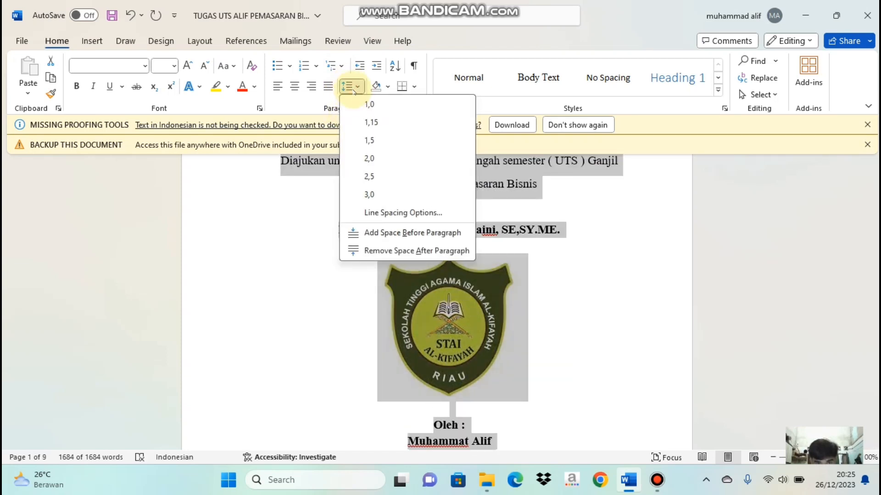
click(365, 139)
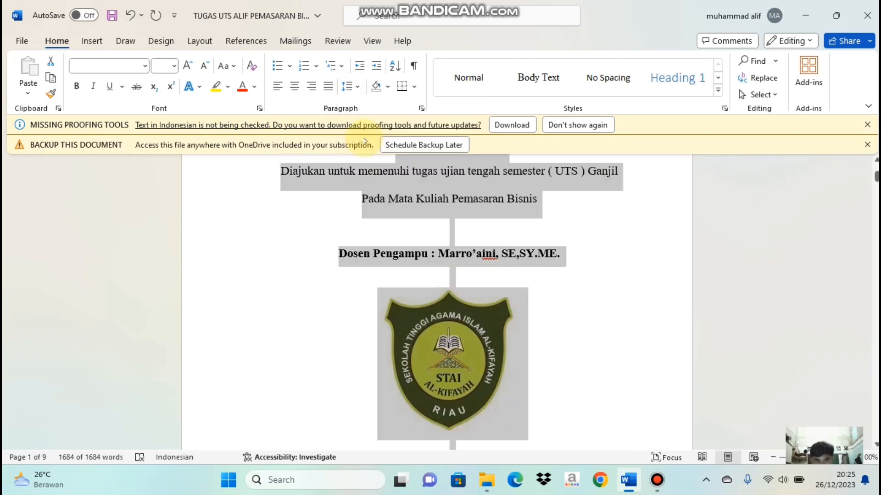
scroll(335, 245, down, 5)
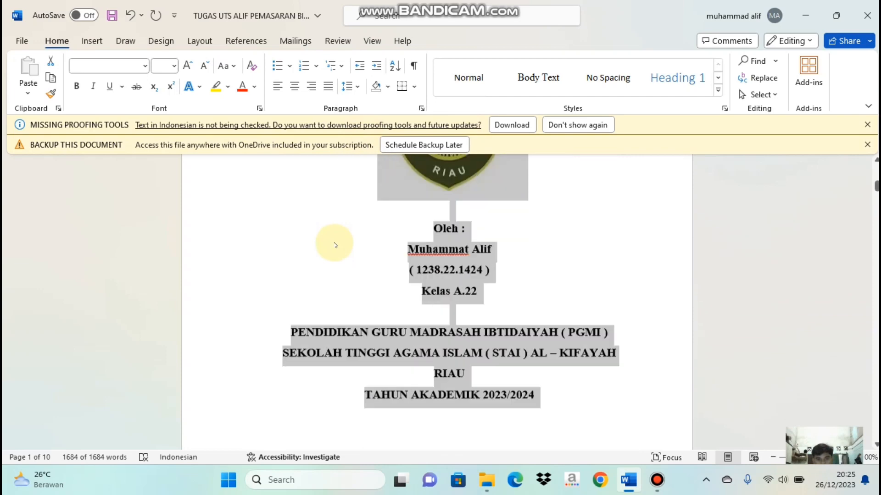
scroll(336, 245, down, 15)
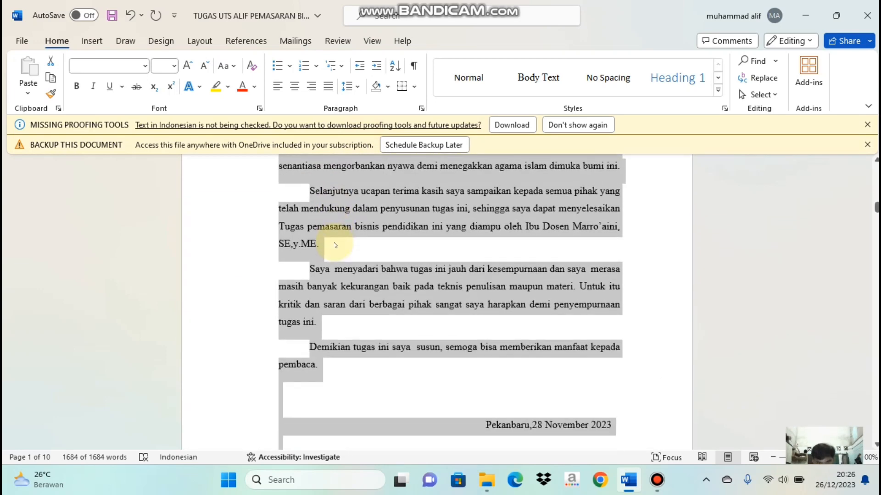
scroll(336, 245, down, 15)
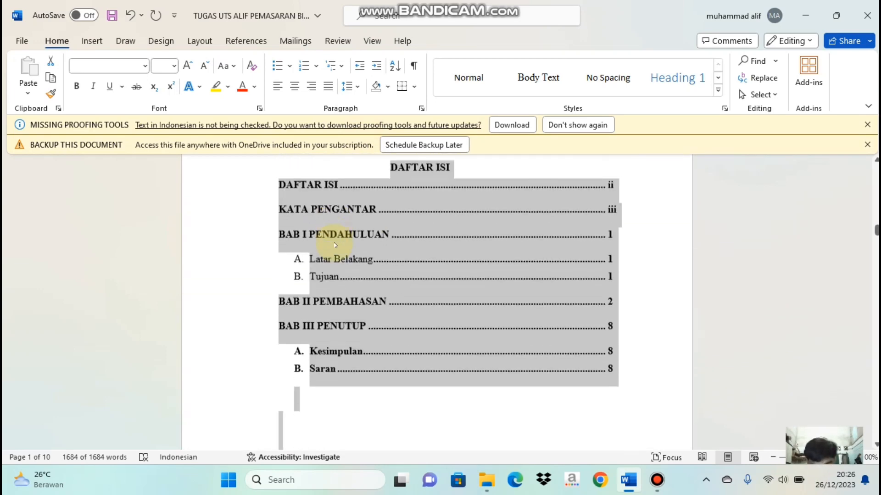
scroll(335, 245, down, 7)
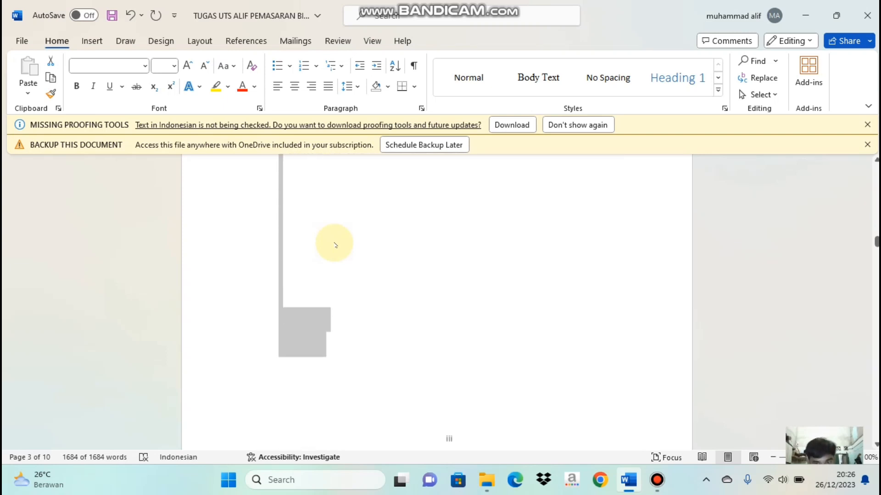
scroll(335, 245, down, 1)
scroll(336, 245, up, 5)
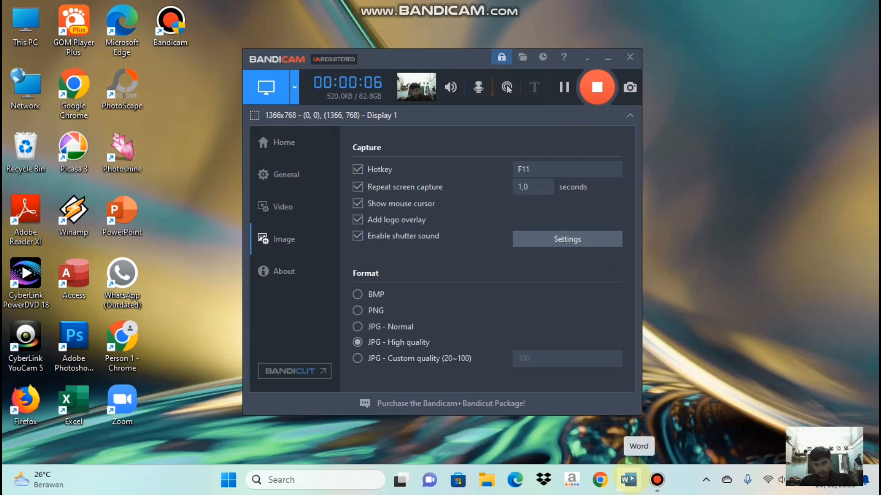
Relaunch Word, reopen the TUGAS UTS ALIF PEMASARAN BISNIS assignment and show its Layout settings
click(630, 479)
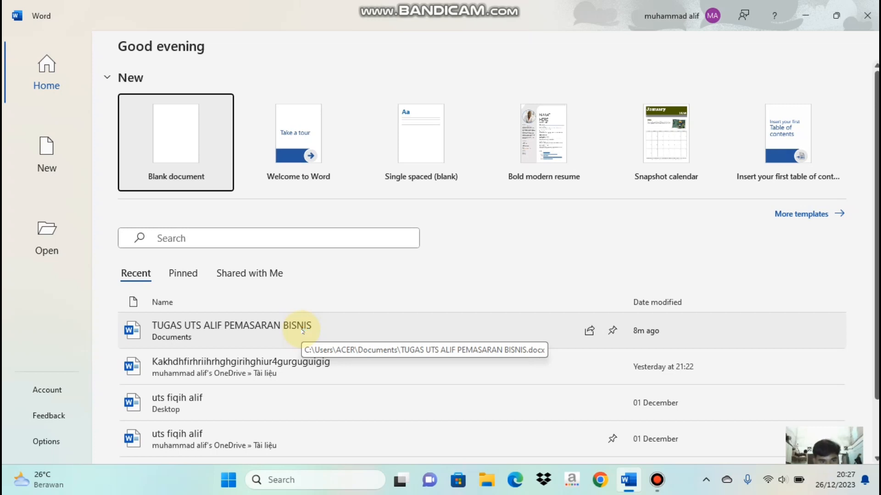
click(303, 331)
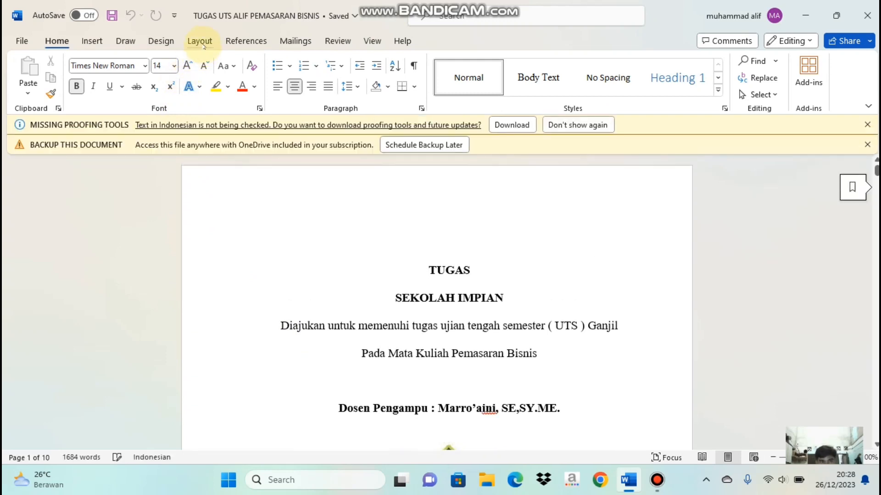
click(203, 46)
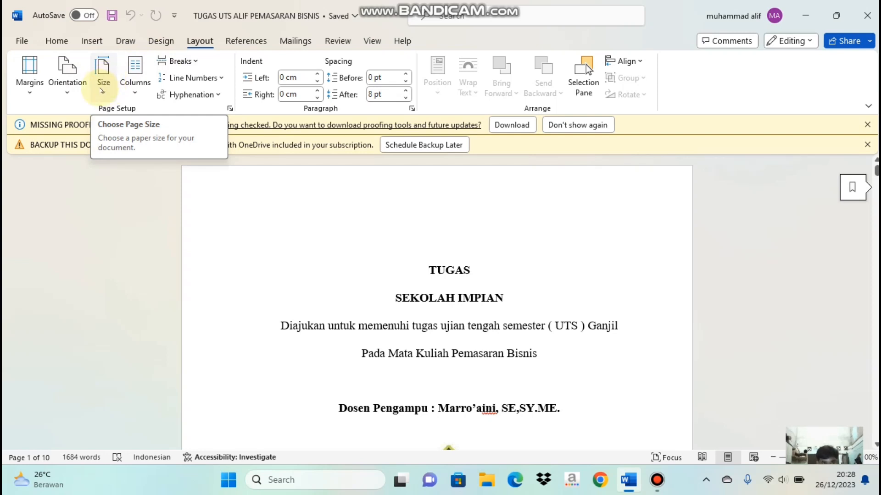
Set the assignment's paper size to A4
click(102, 90)
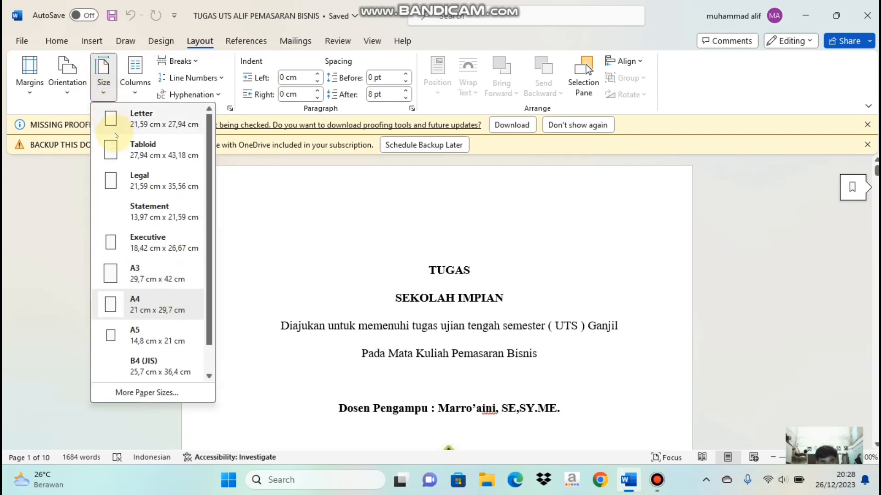
scroll(116, 136, down, 1)
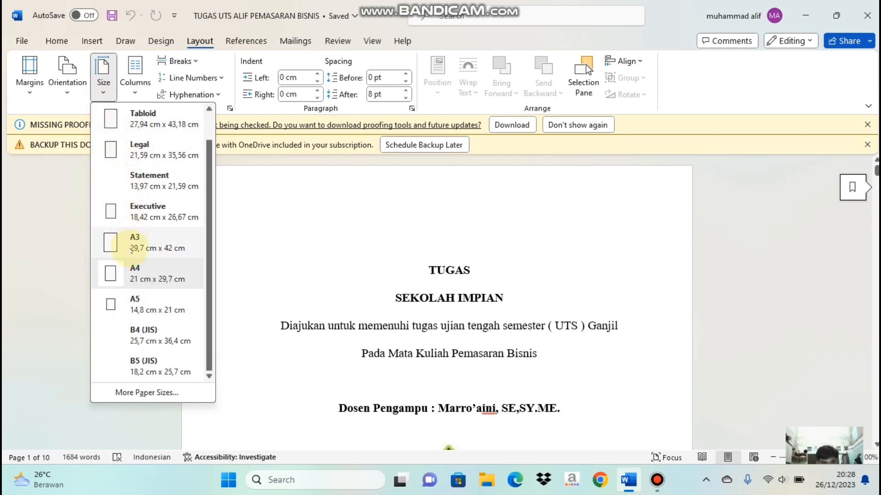
scroll(131, 250, up, 1)
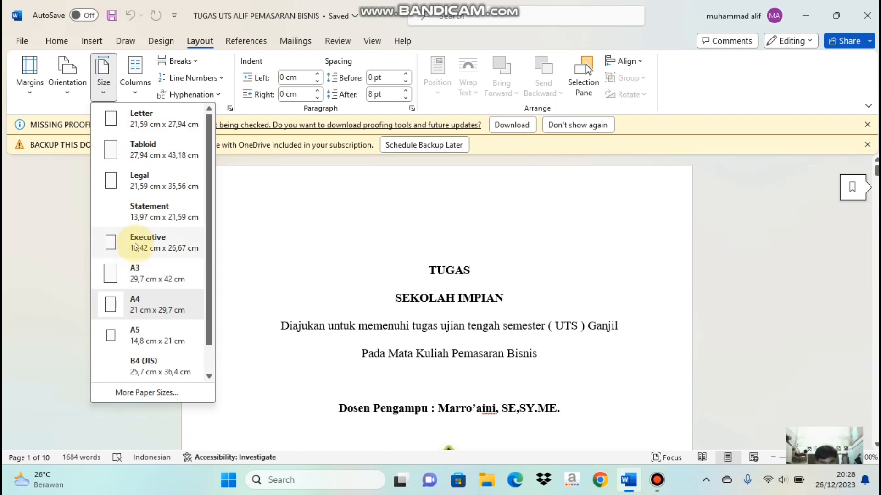
click(109, 305)
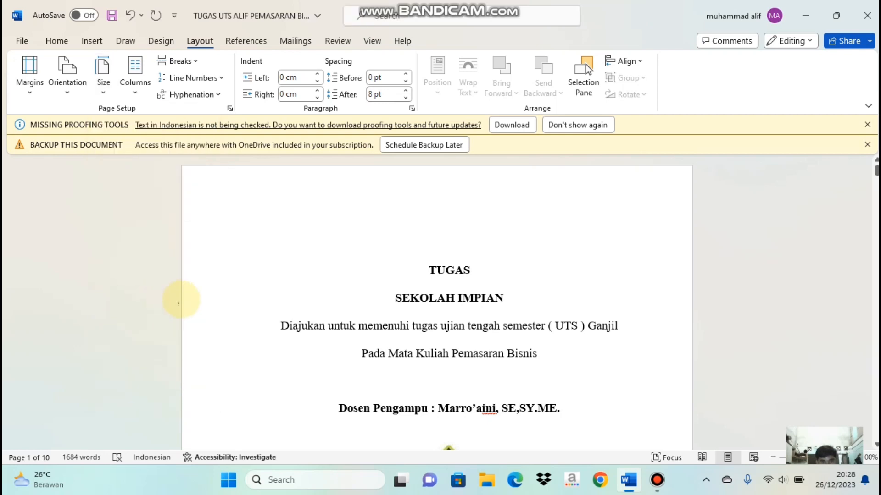
Scroll through the A4 document, then switch from Word to the desktop
scroll(250, 296, down, 1)
scroll(250, 296, down, 3)
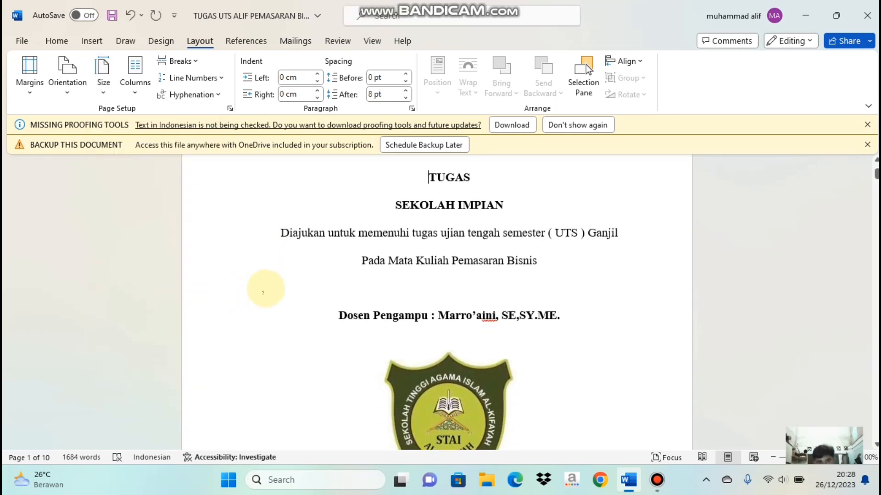
scroll(263, 292, down, 3)
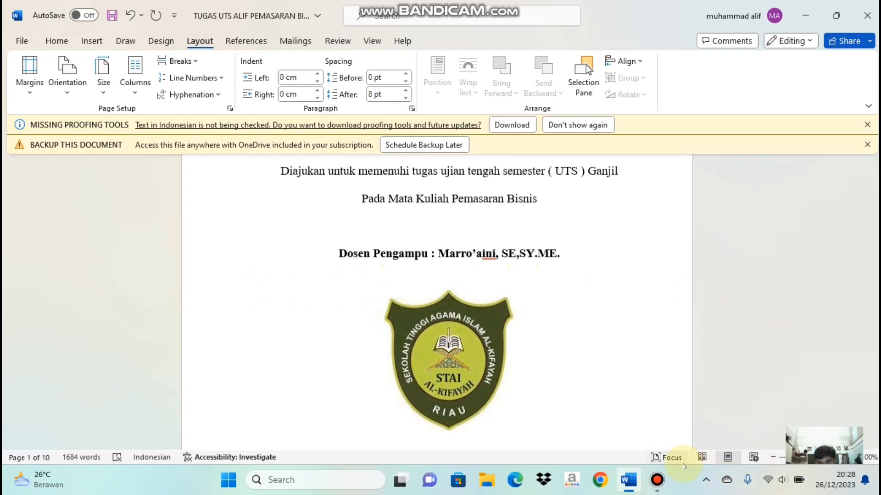
click(820, 461)
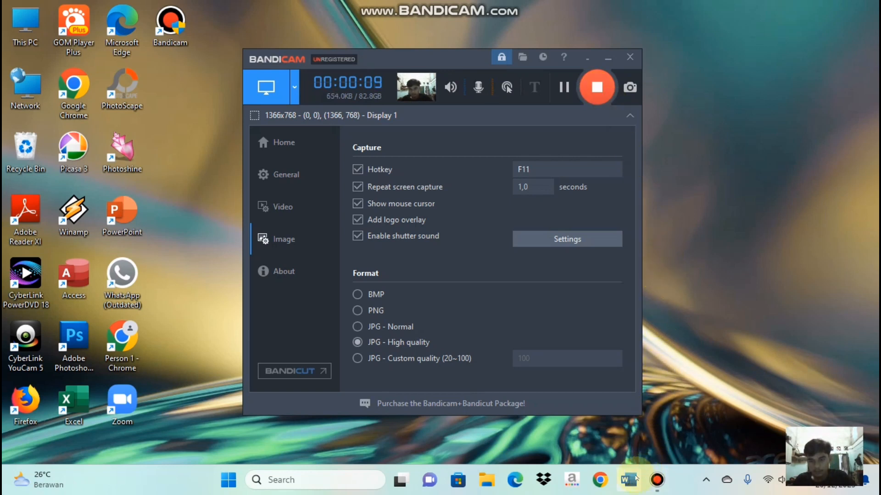
Restart Word from the taskbar, reopen TUGAS UTS ALIF PEMASARAN BISNIS and show the Layout settings
click(634, 479)
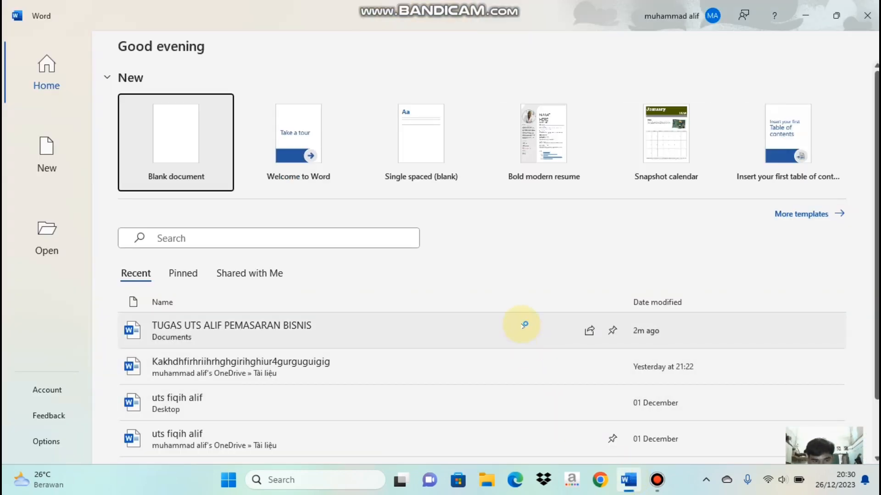
click(523, 326)
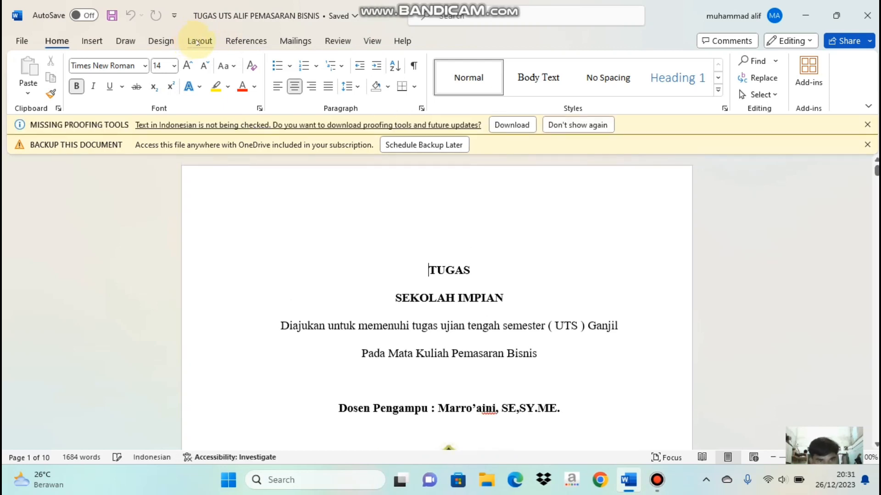
click(198, 42)
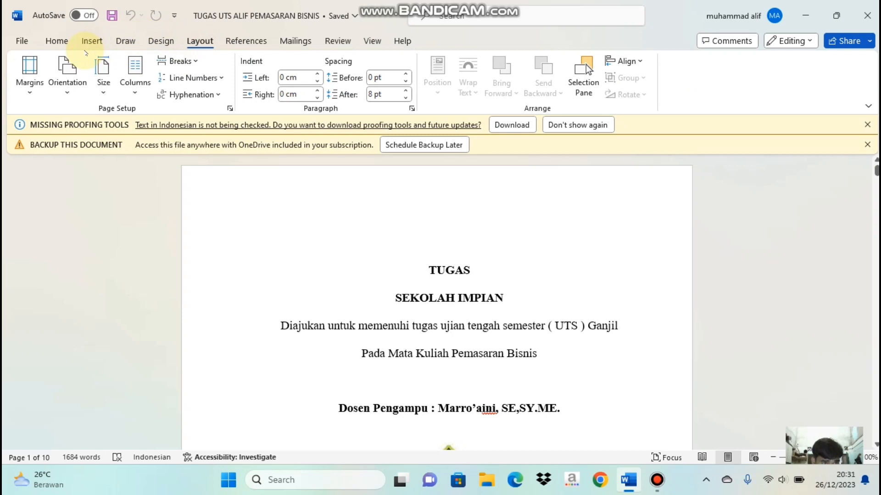
Change the page orientation to Landscape and scroll to check the pages
click(67, 90)
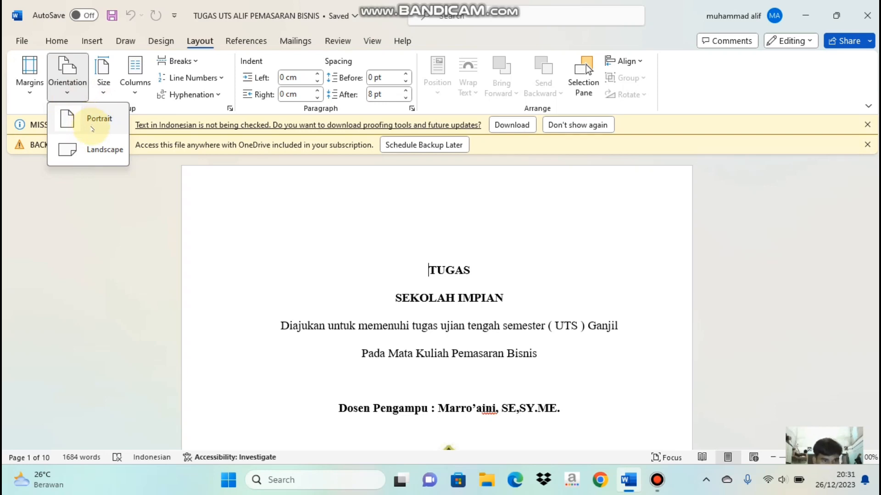
click(97, 152)
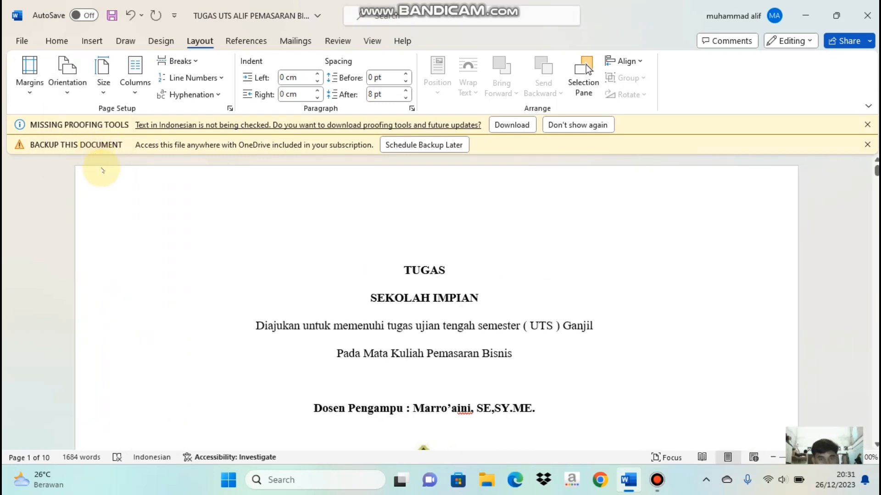
scroll(350, 355, down, 3)
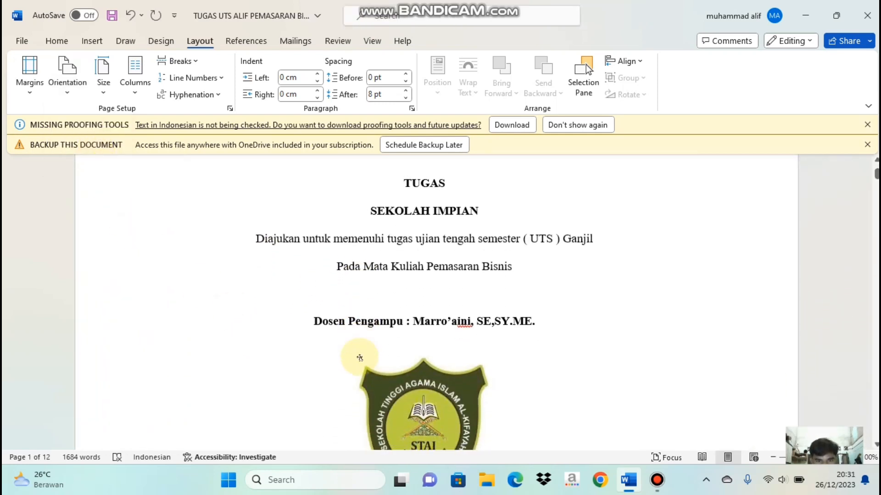
scroll(360, 357, up, 2)
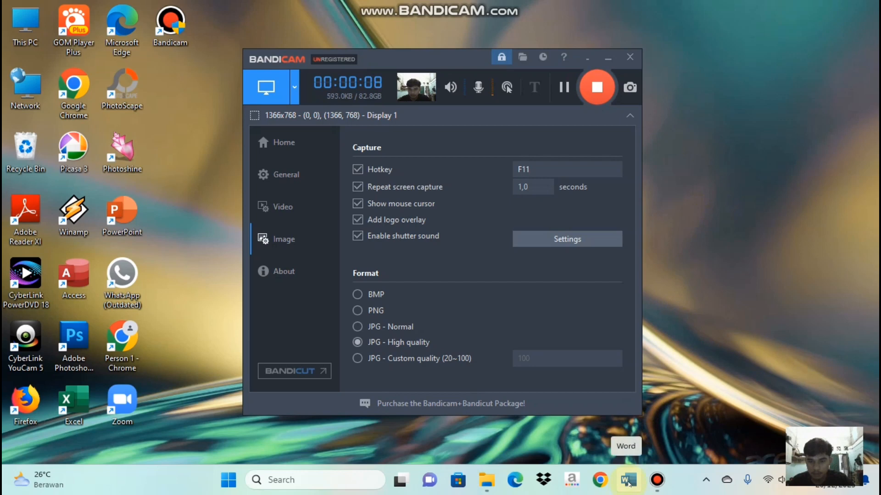
Restart Word and reopen the now-landscape TUGAS UTS ALIF PEMASARAN BISNIS assignment from the recent files
click(629, 487)
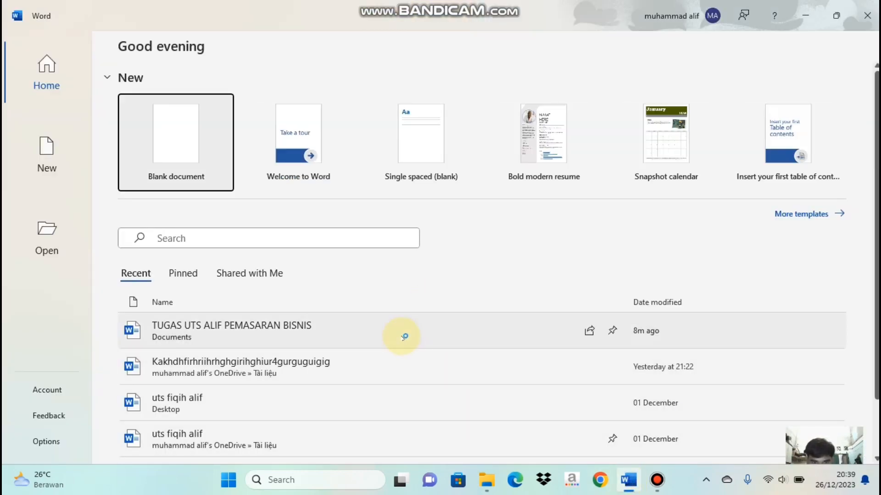
click(404, 337)
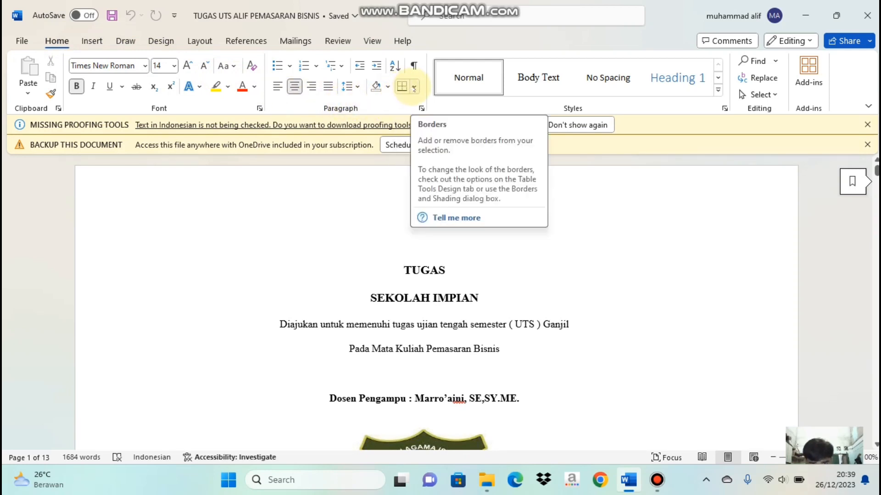
Apply a dotted-line Box border to the paragraph through Borders and Shading
click(413, 87)
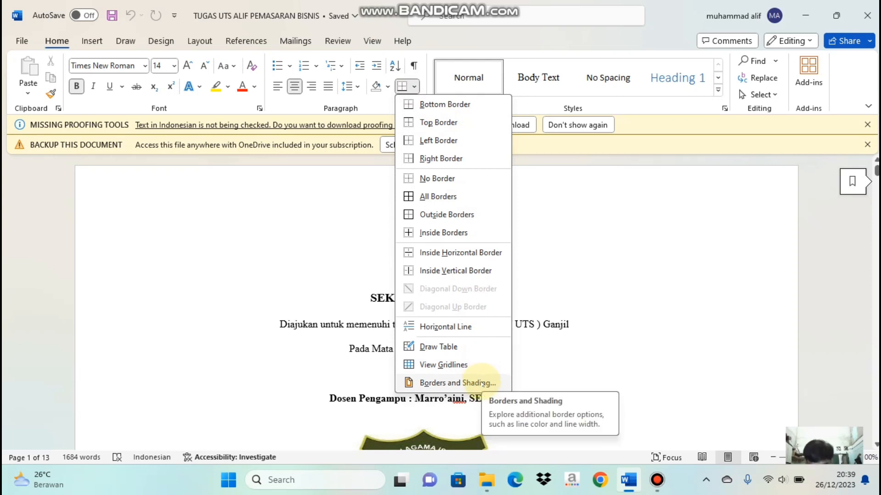
click(483, 384)
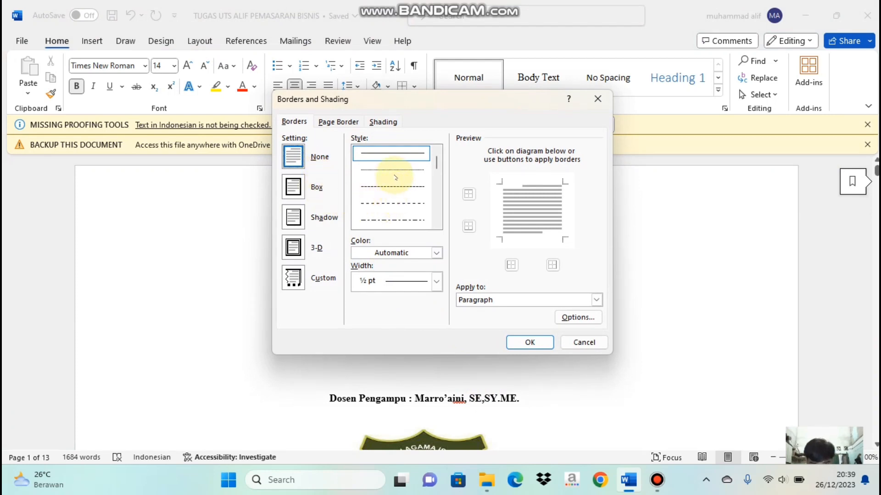
click(395, 174)
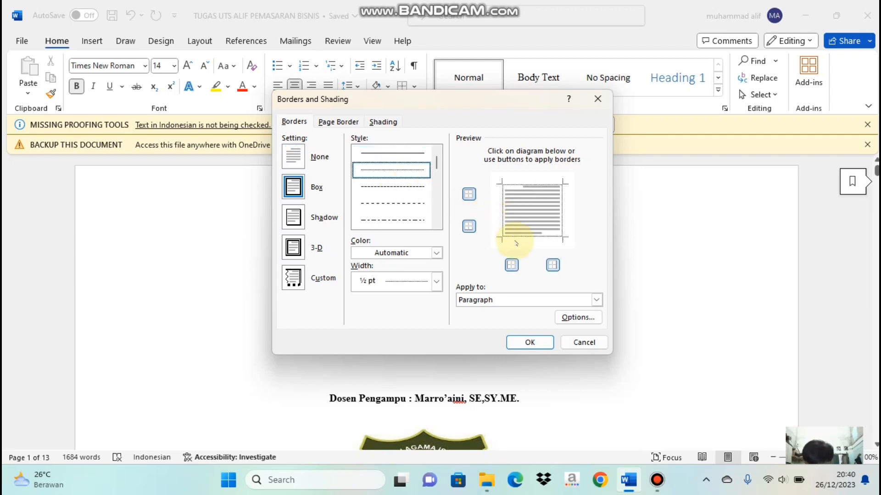
click(519, 238)
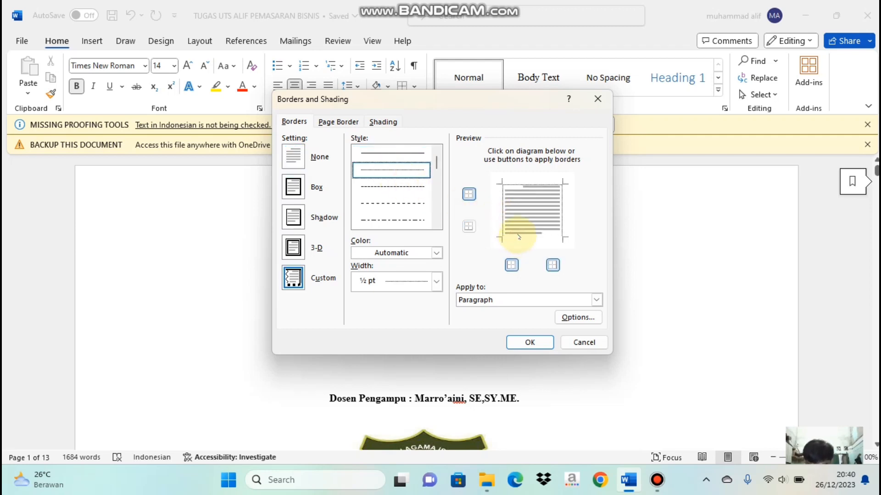
click(519, 234)
click(540, 342)
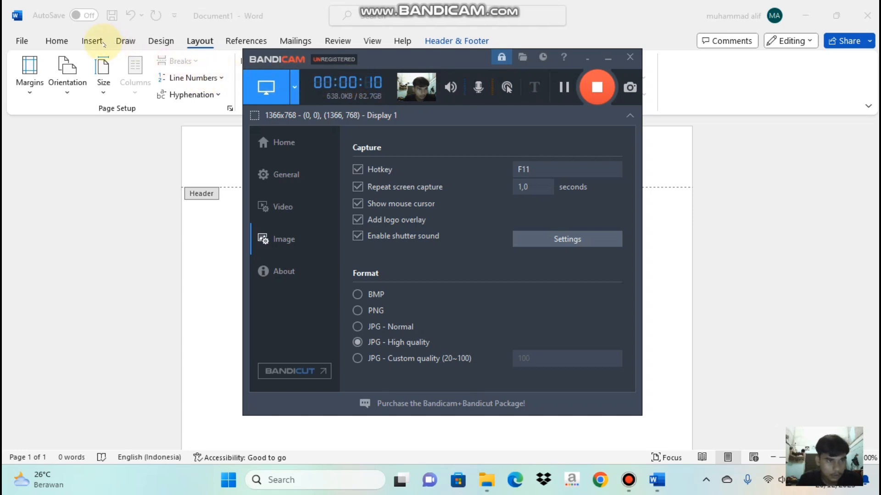
Insert a Plain Number 2 page number centred at the page bottom, then move below it
click(94, 46)
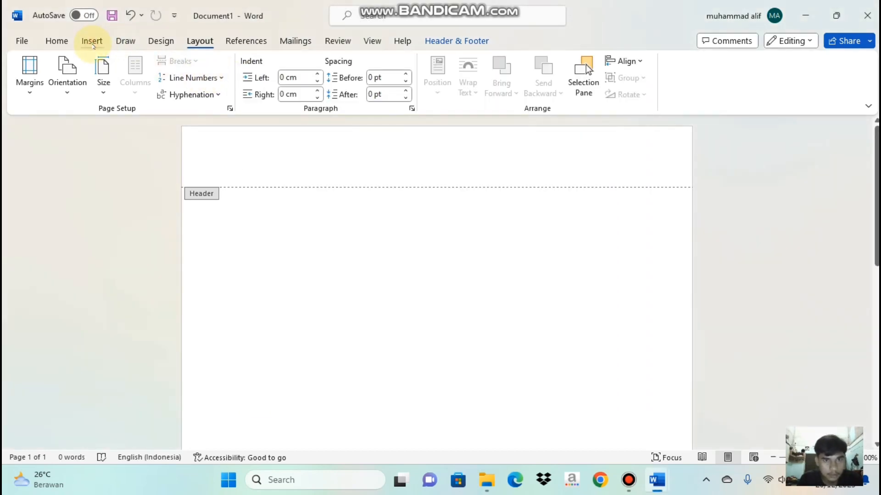
click(93, 44)
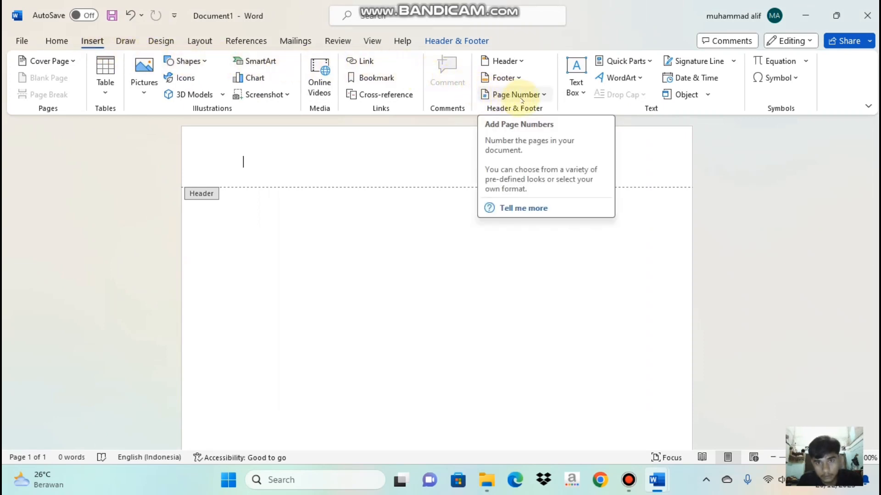
click(543, 95)
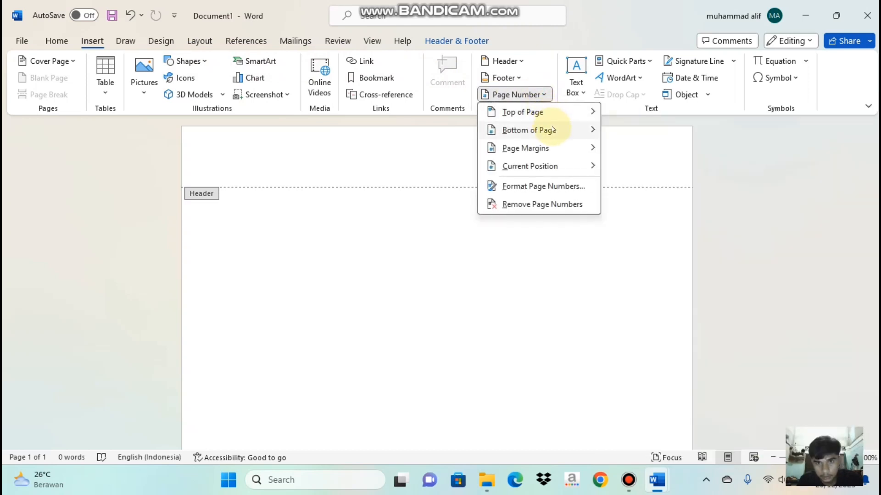
mouse_move(554, 130)
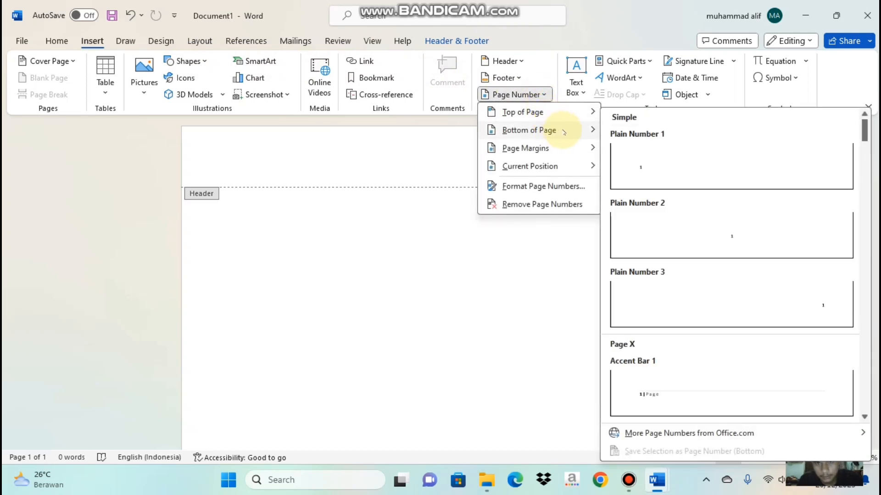
click(638, 207)
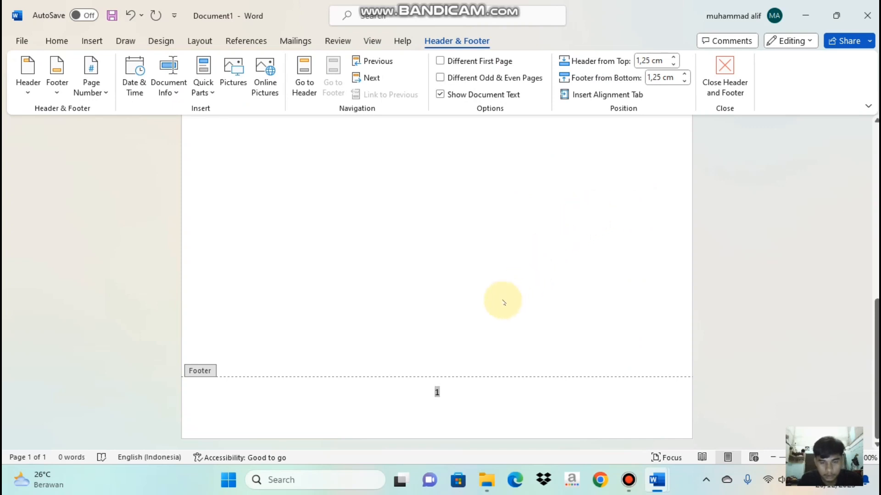
key(Down)
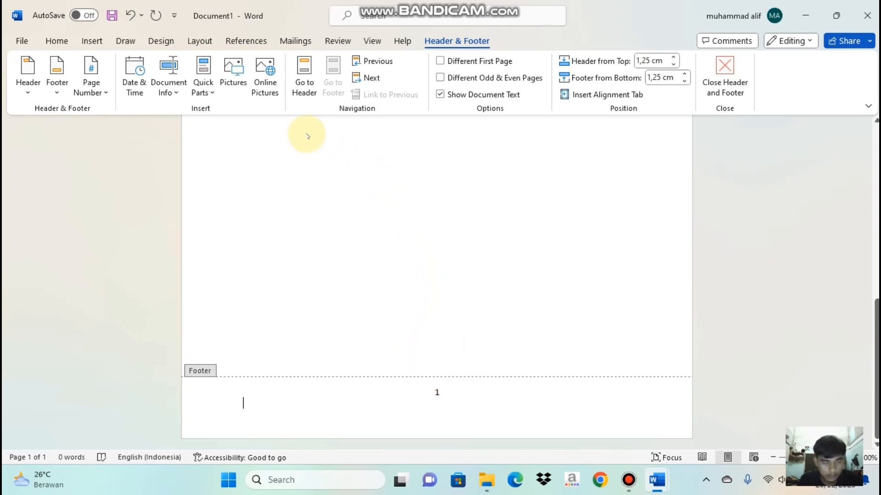
Open Document1's empty page header for editing, then bring up the Bandicam window
click(91, 42)
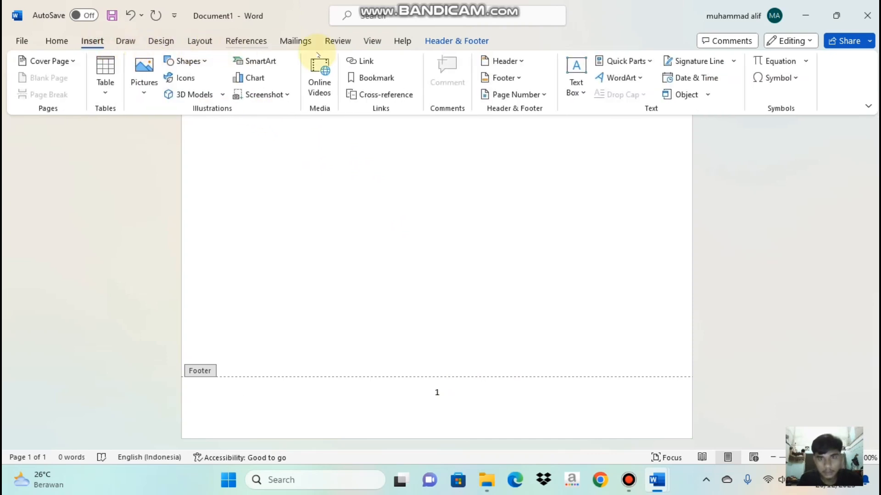
click(520, 61)
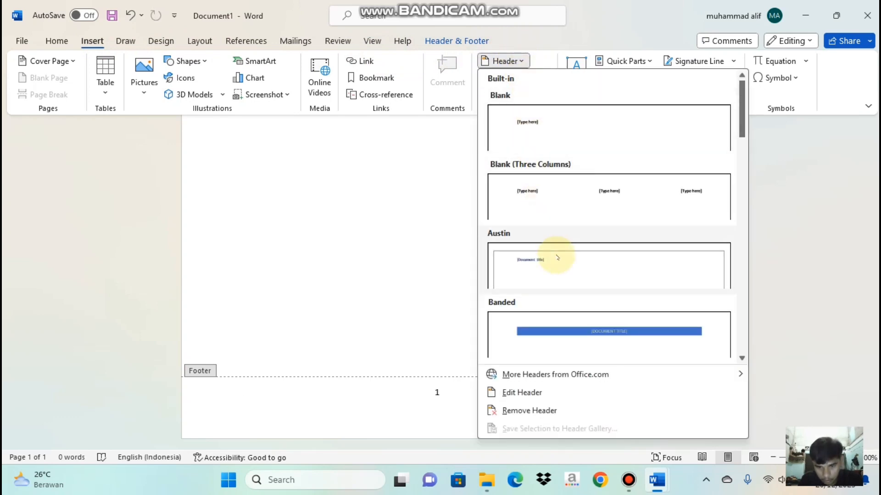
click(559, 392)
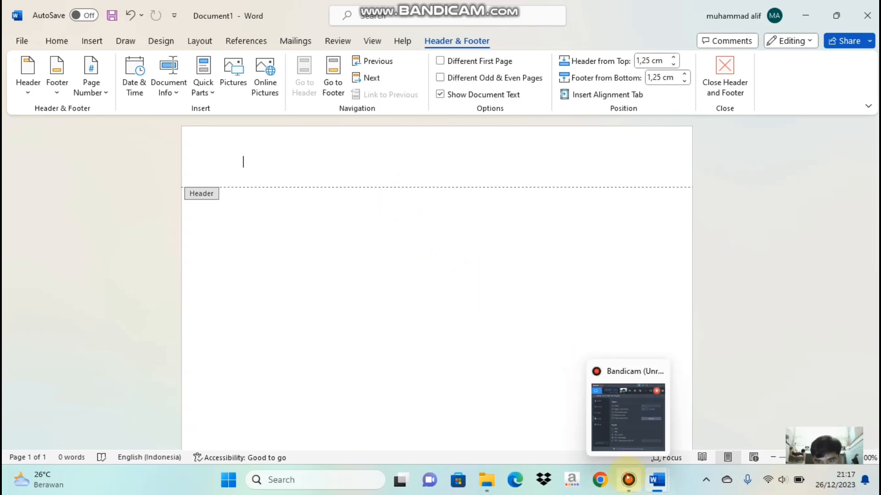
click(631, 413)
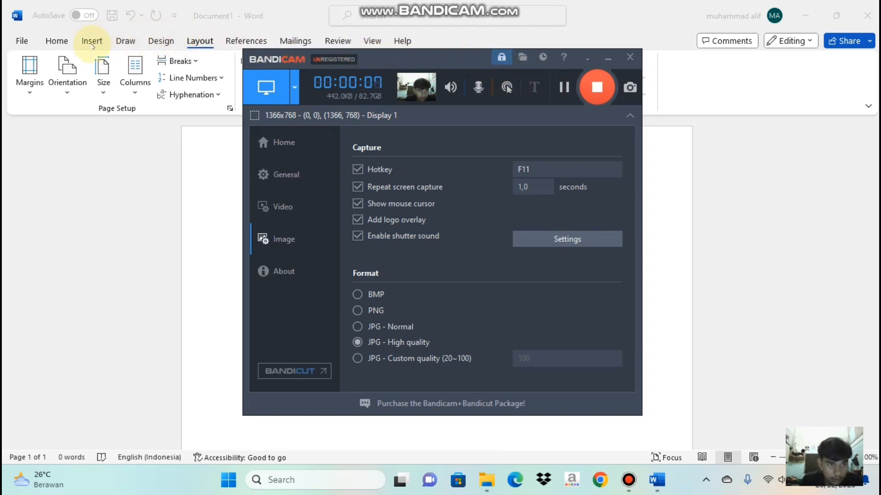
Return to Document1 and browse This Device for a picture, cancelling without inserting one
click(92, 46)
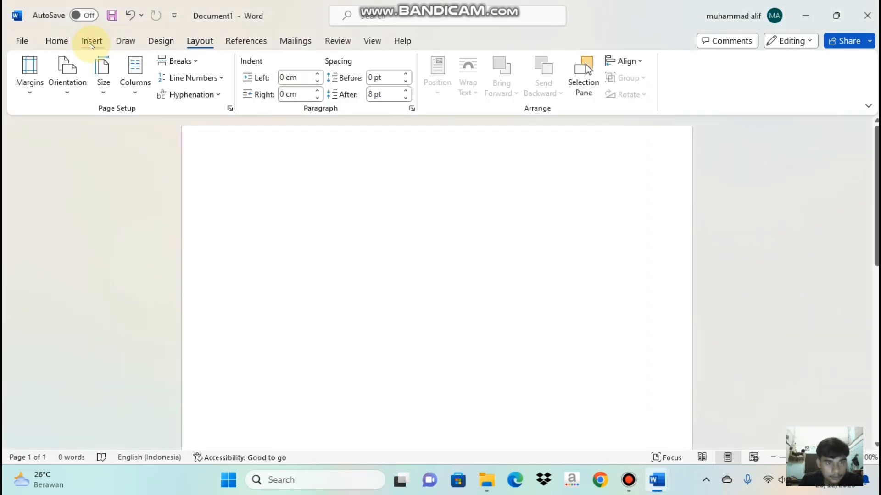
click(92, 42)
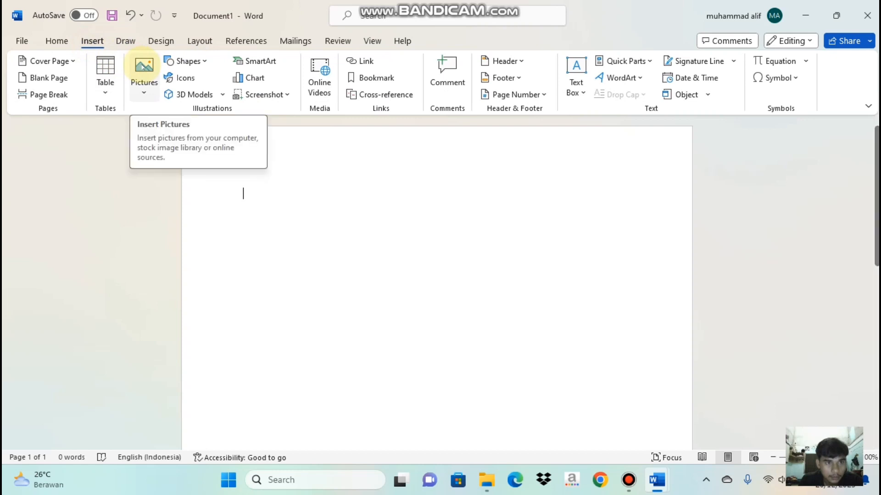
click(146, 77)
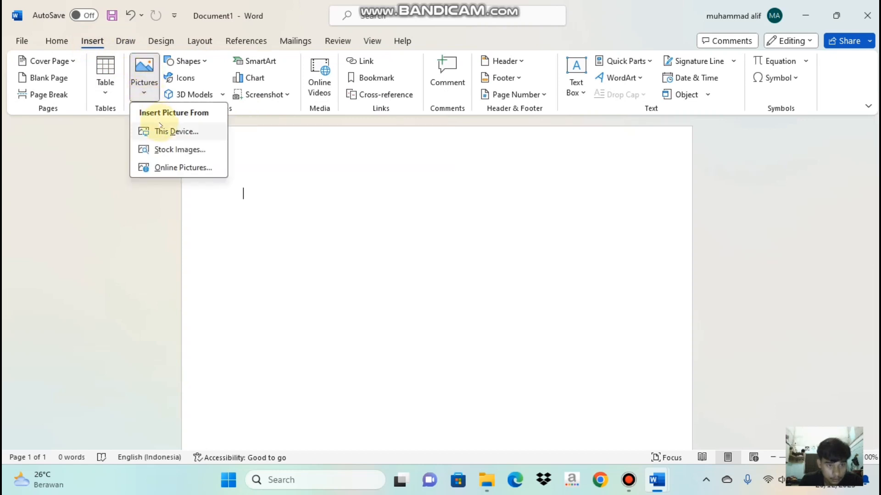
click(147, 89)
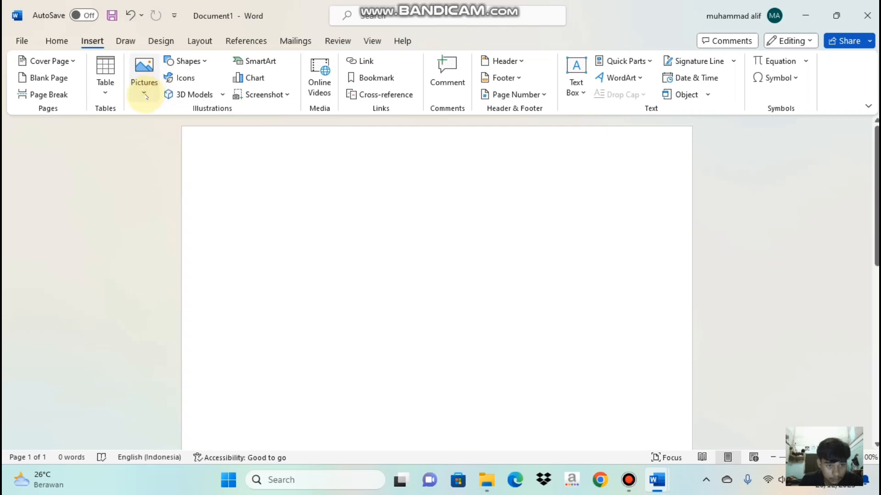
click(145, 91)
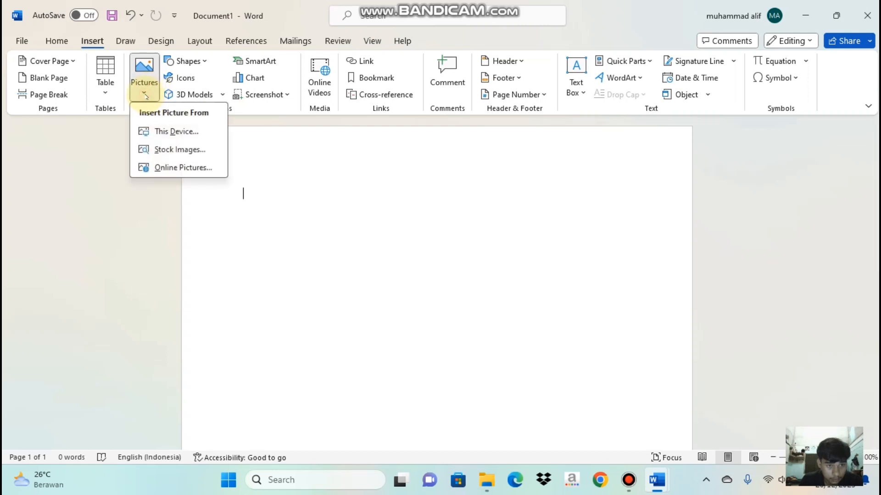
click(166, 133)
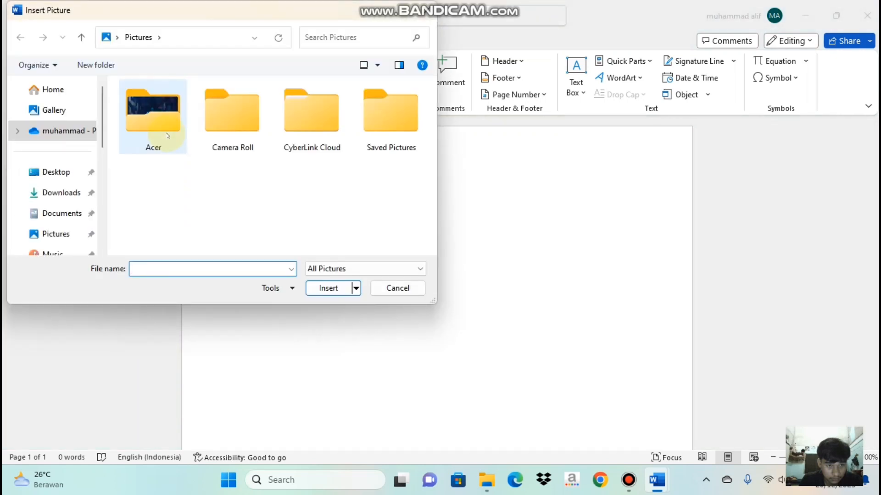
click(426, 8)
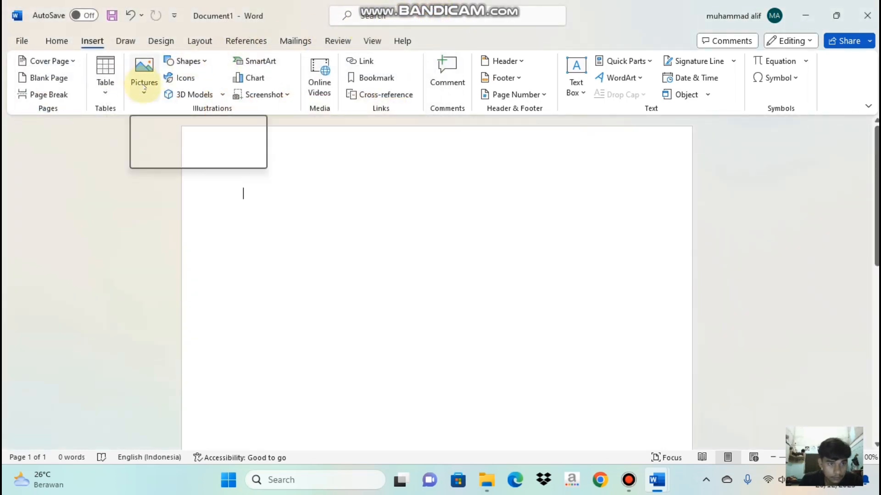
Draw a heart shape near the top left of the page
click(204, 63)
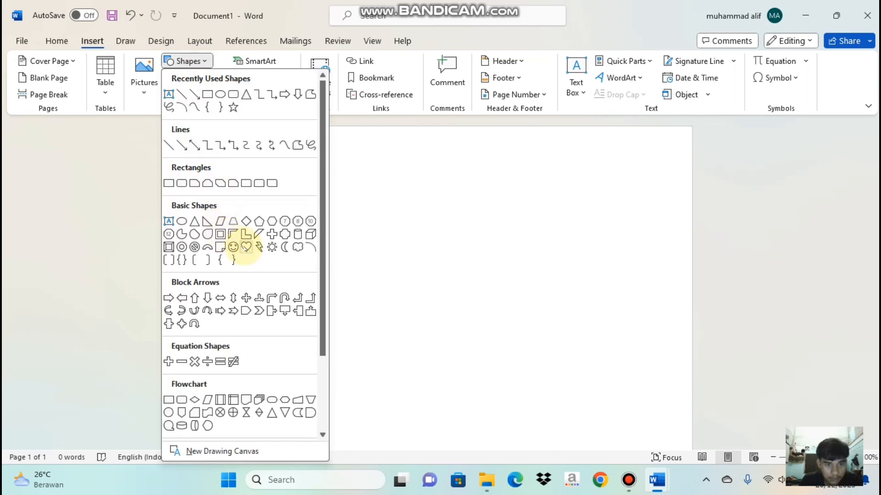
click(246, 247)
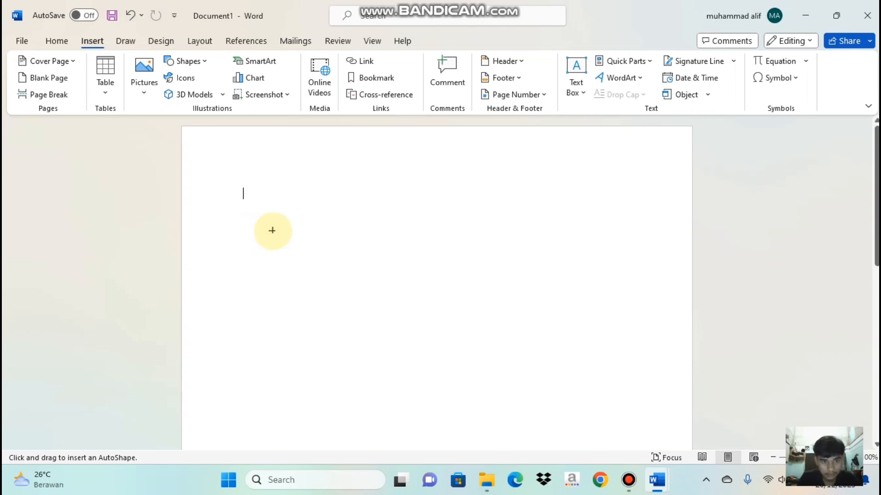
drag(265, 231, 305, 156)
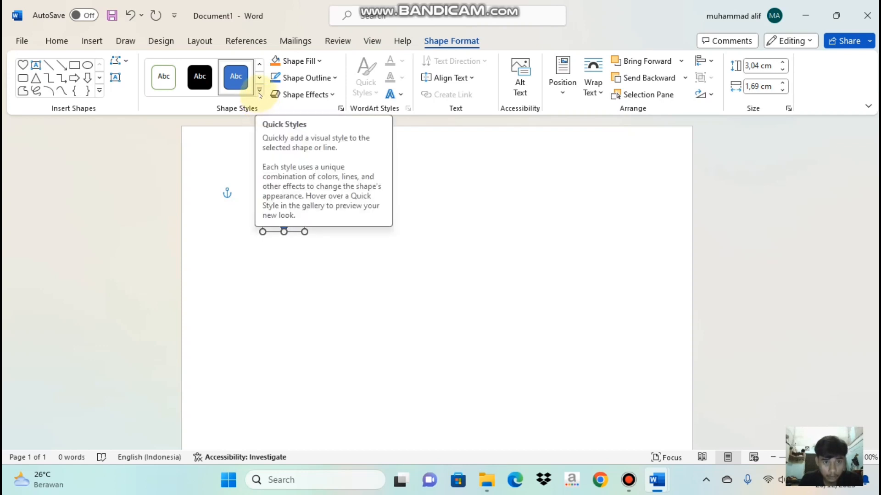
Give the heart the Colored Fill - Gold, Accent 4 shape style
click(260, 91)
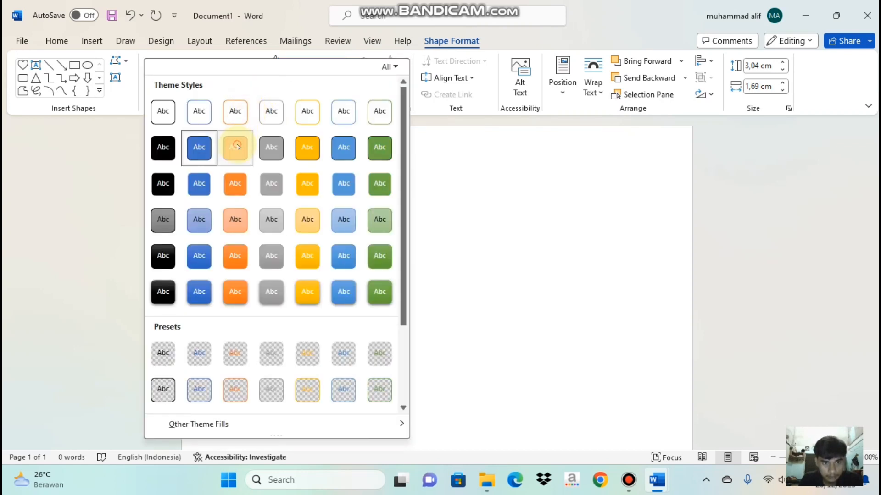
click(238, 147)
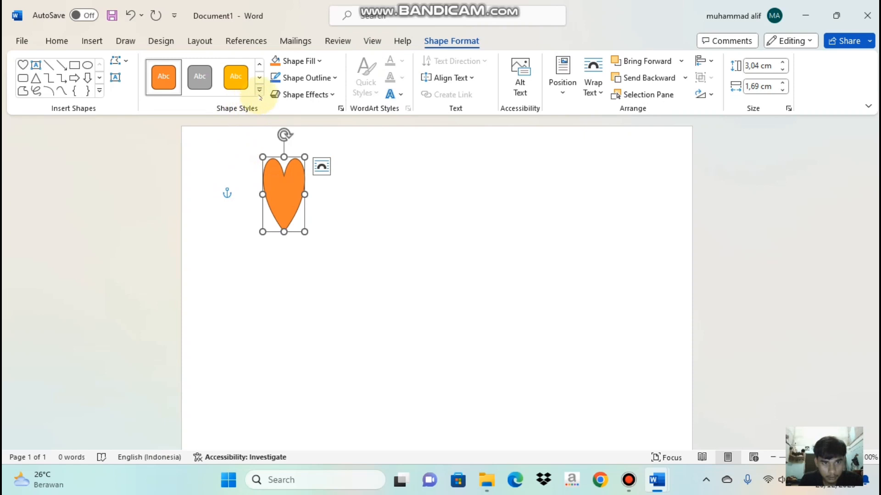
click(260, 91)
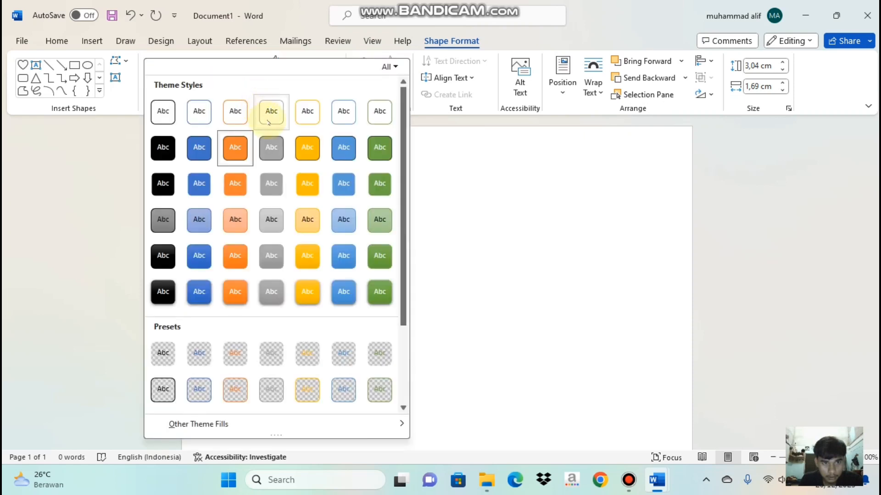
click(308, 148)
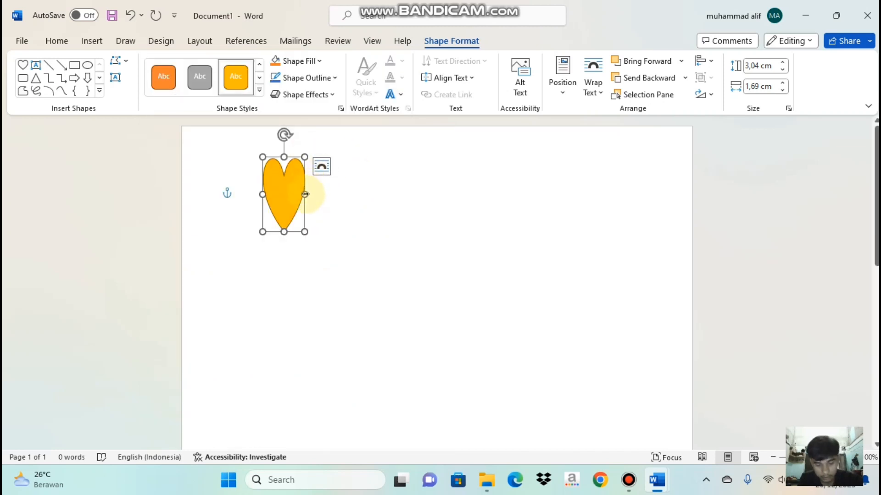
Enlarge the heart to about 4,31 by 5,74 cm
drag(305, 194, 400, 194)
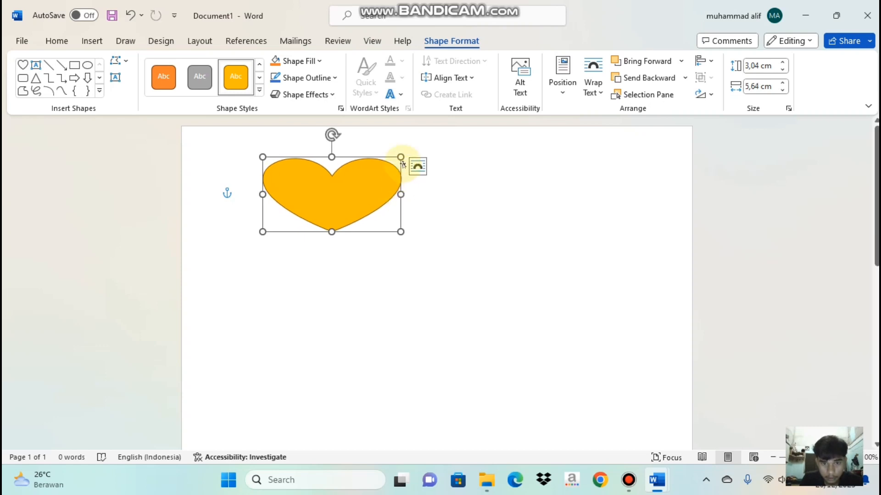
drag(401, 157, 403, 126)
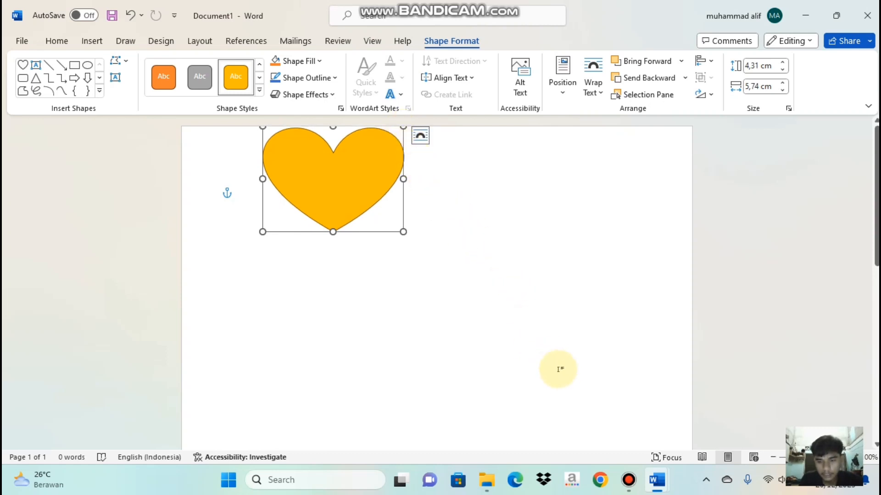
mouse_move(627, 479)
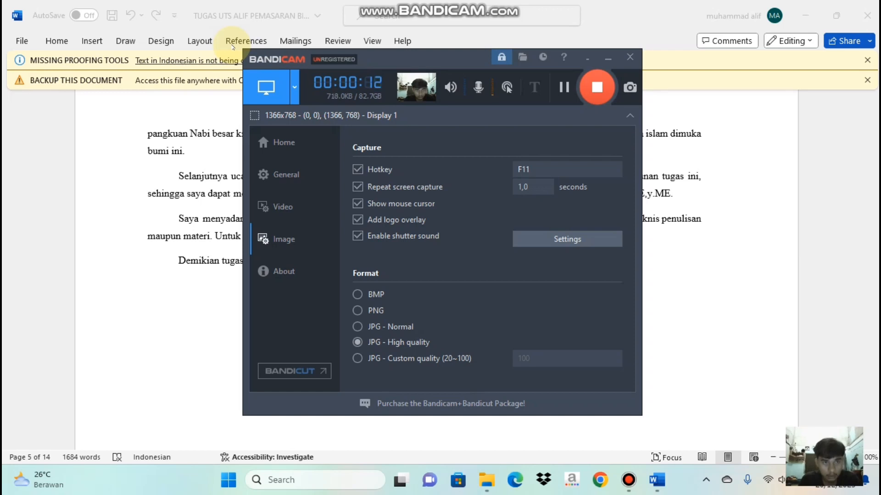
Insert footnote 1 in the word 'Penyusun' and start its text with the author's name
click(240, 45)
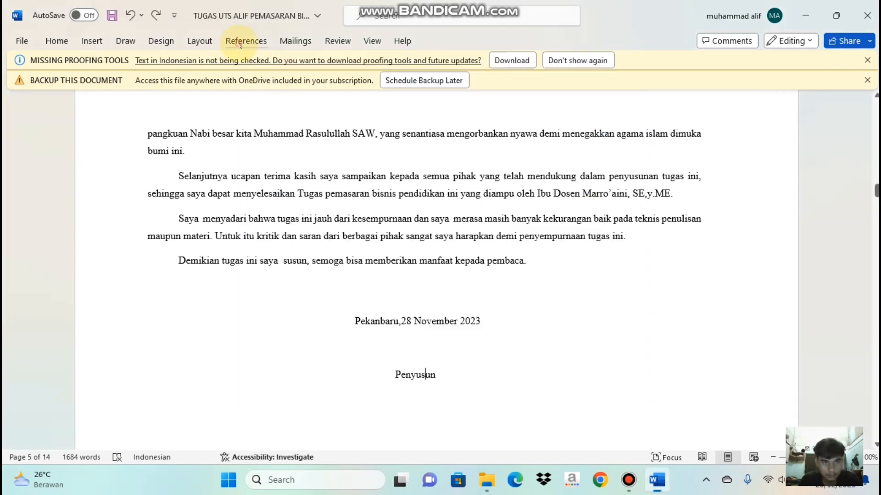
click(239, 46)
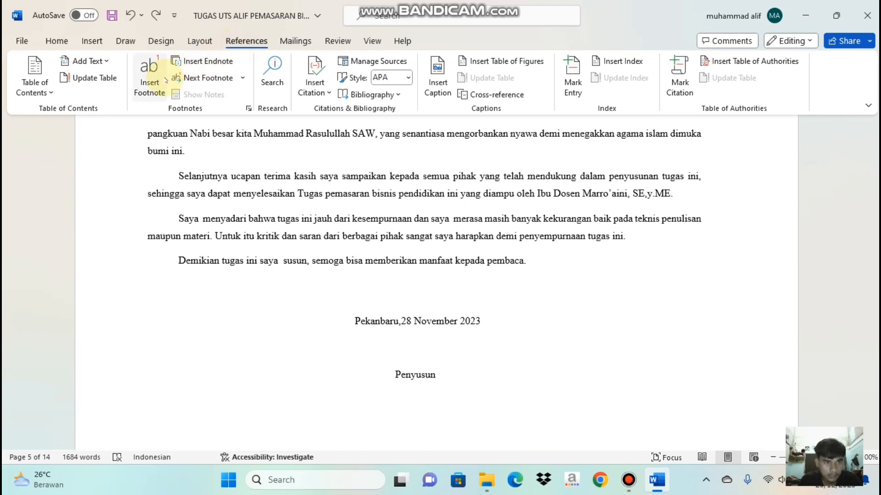
click(151, 95)
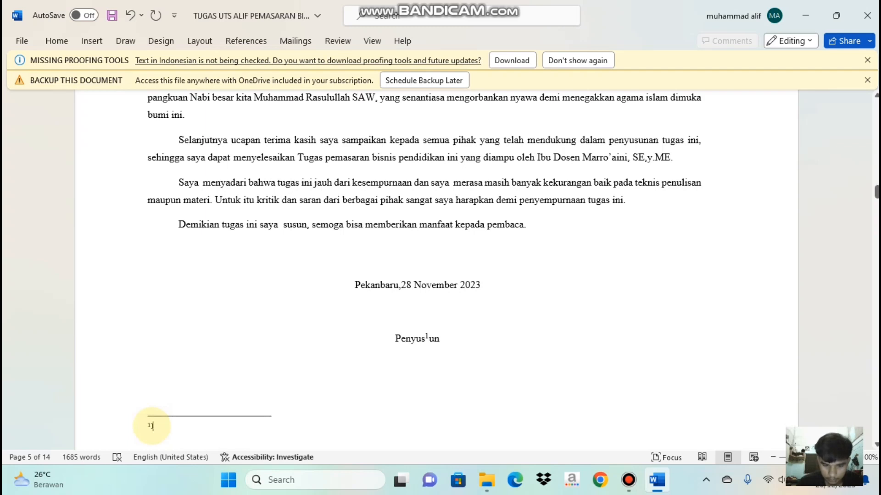
text(muhamm)
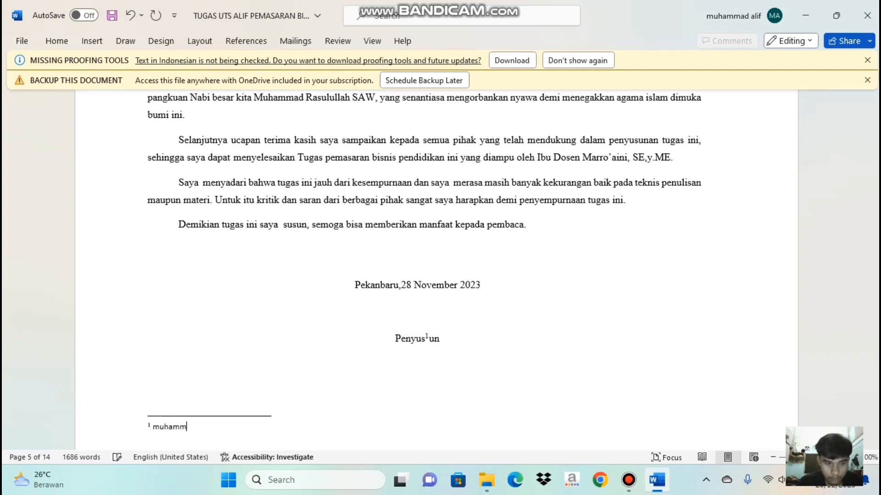
text(ad alif,,,,sekolah impian)
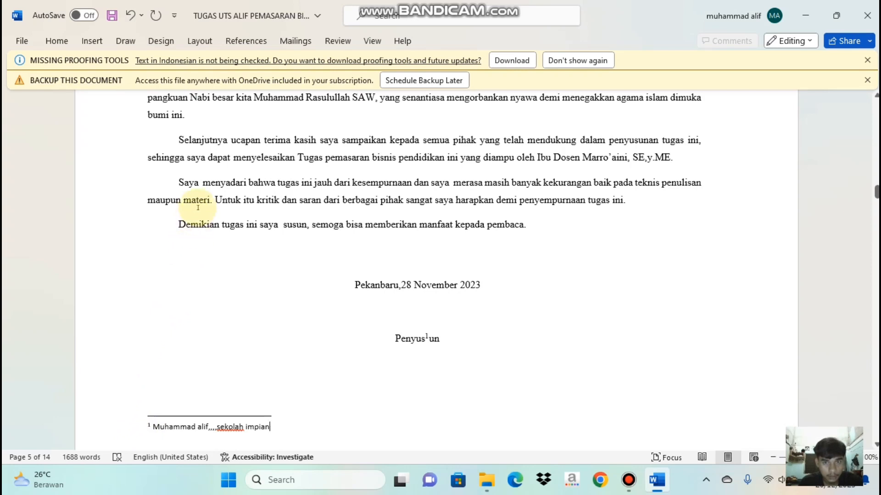
click(236, 41)
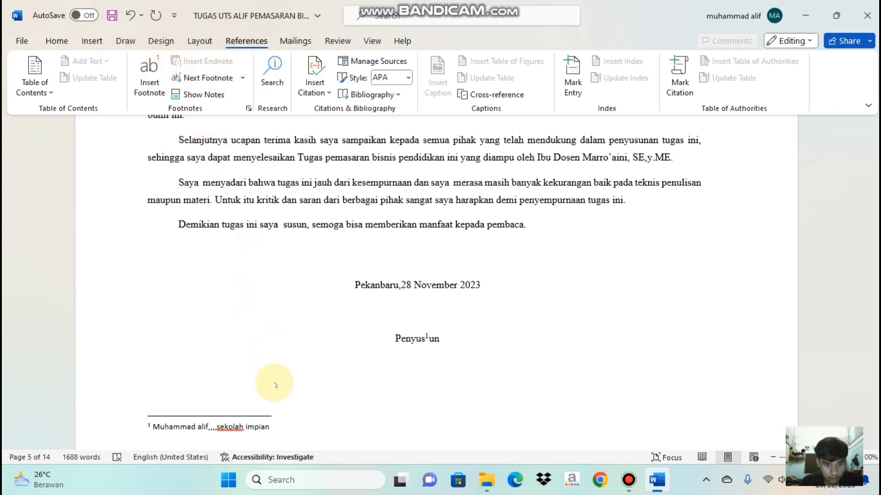
Delete the footnote text and insert a footnote again in the 'Penyusun' signature line
click(274, 419)
key(BackSpace)
key(BackSpace)
key(BackSpace)
key(BackSpace)
key(BackSpace)
key(BackSpace)
key(BackSpace)
key(BackSpace)
key(BackSpace)
key(BackSpace)
key(BackSpace)
key(BackSpace)
key(BackSpace)
key(BackSpace)
key(BackSpace)
key(BackSpace)
key(BackSpace)
key(BackSpace)
key(BackSpace)
key(BackSpace)
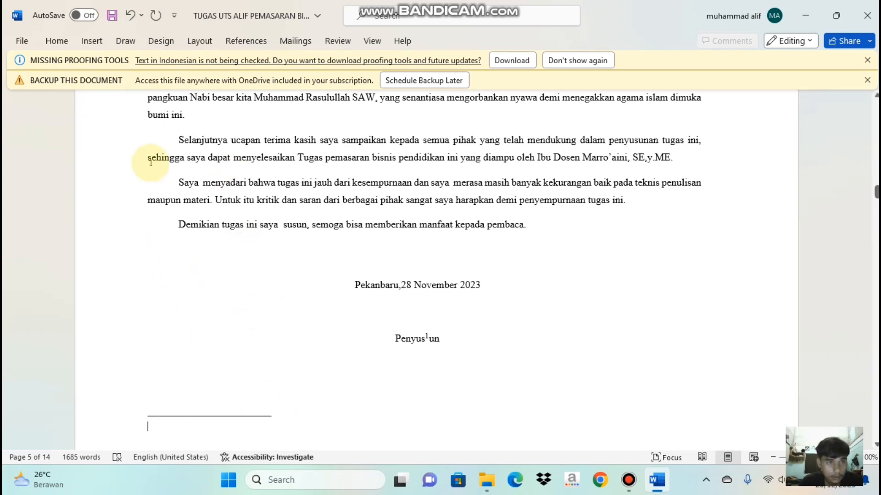
click(237, 40)
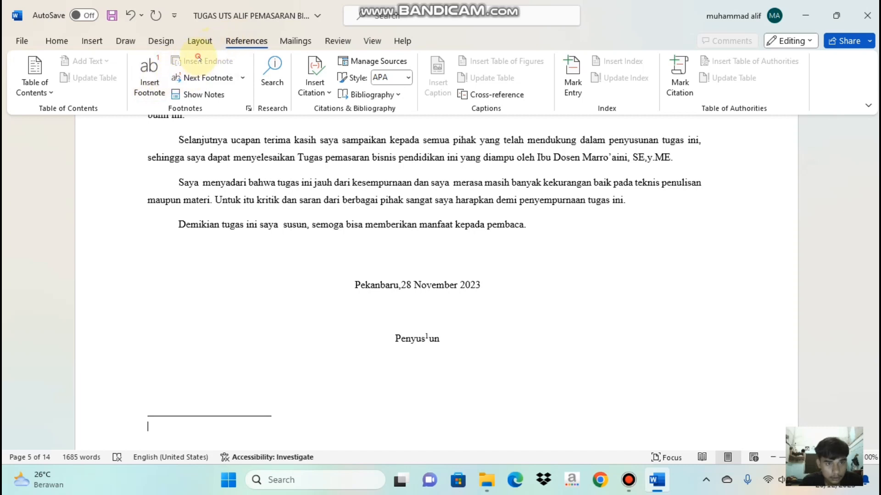
click(150, 78)
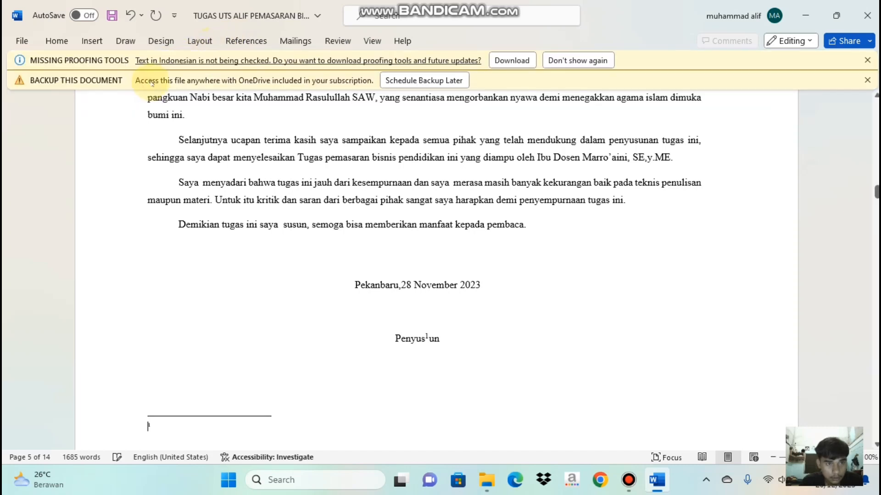
click(239, 40)
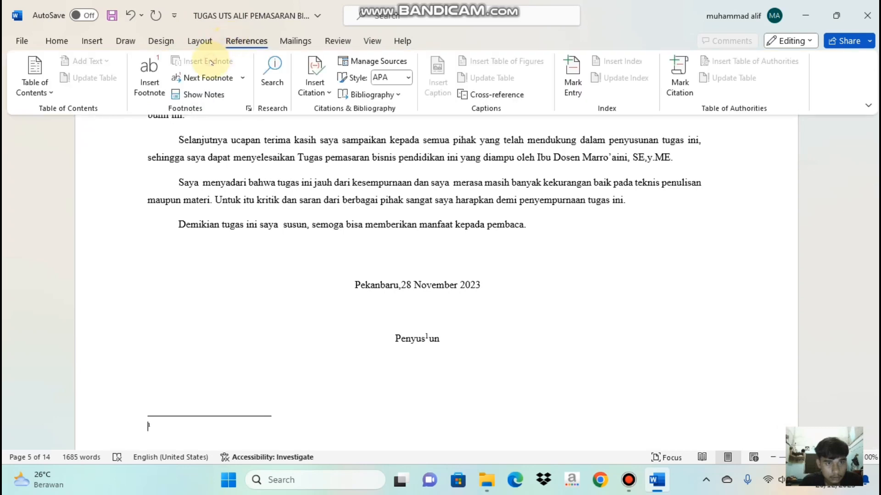
click(627, 480)
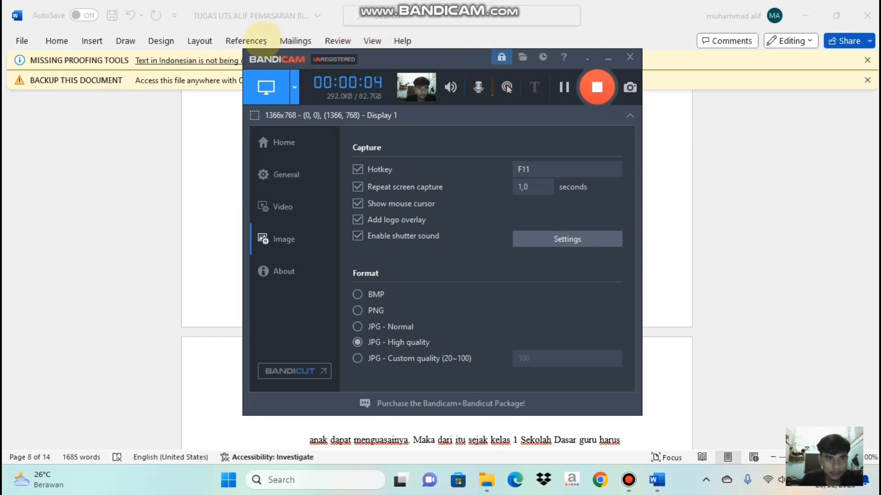
Insert an endnote citing the author's name followed by 'islam di masa kini'
click(255, 43)
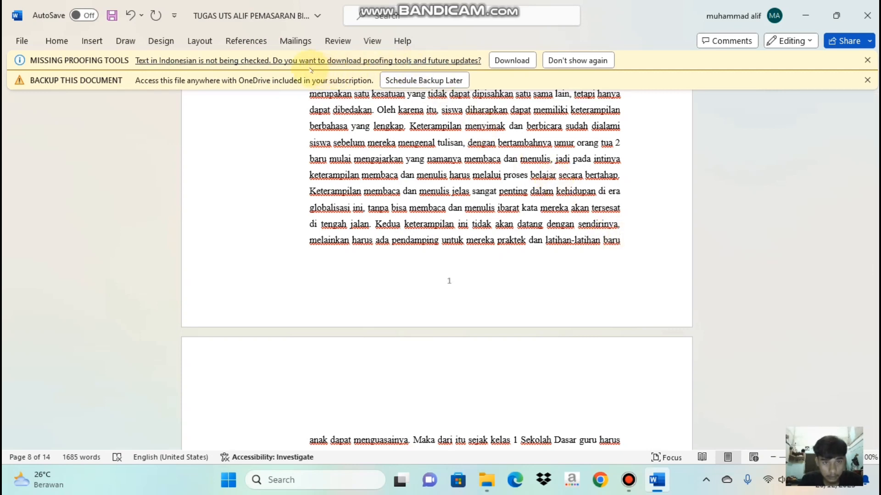
click(250, 43)
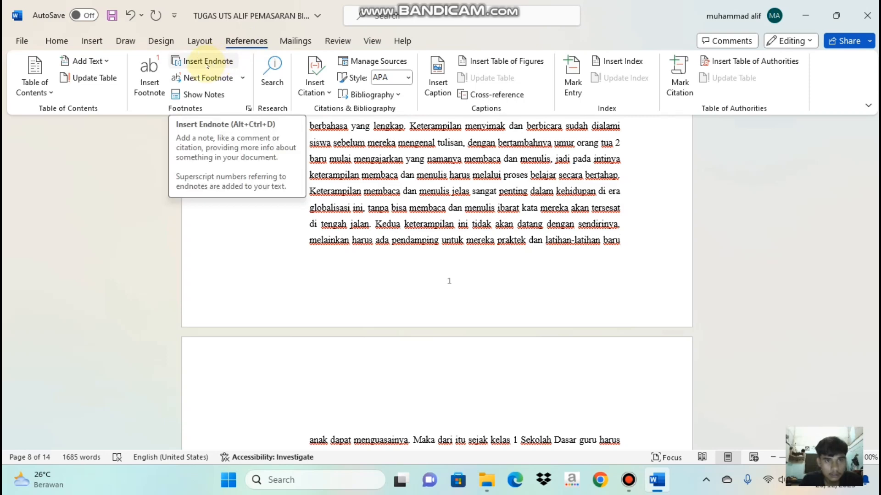
click(211, 63)
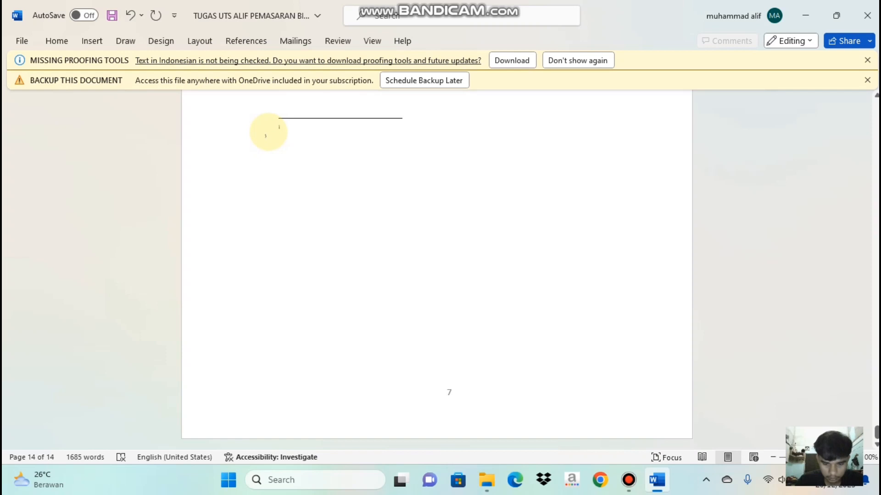
text(muha)
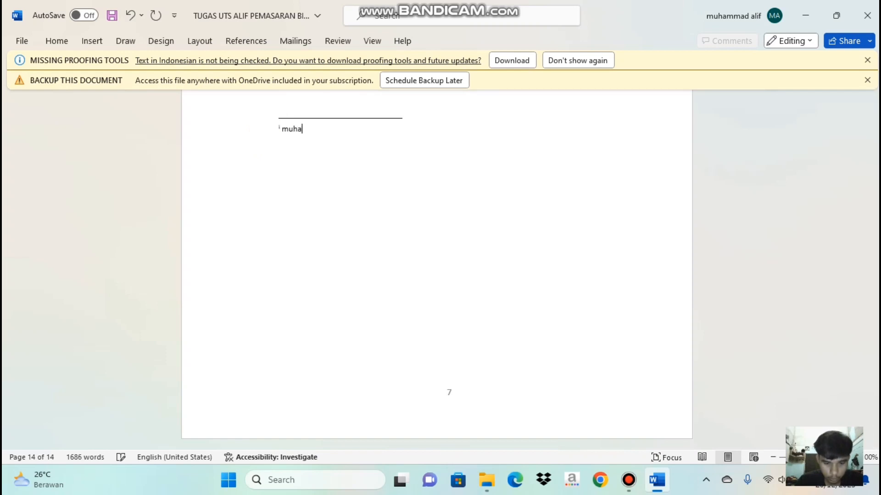
text(mma)
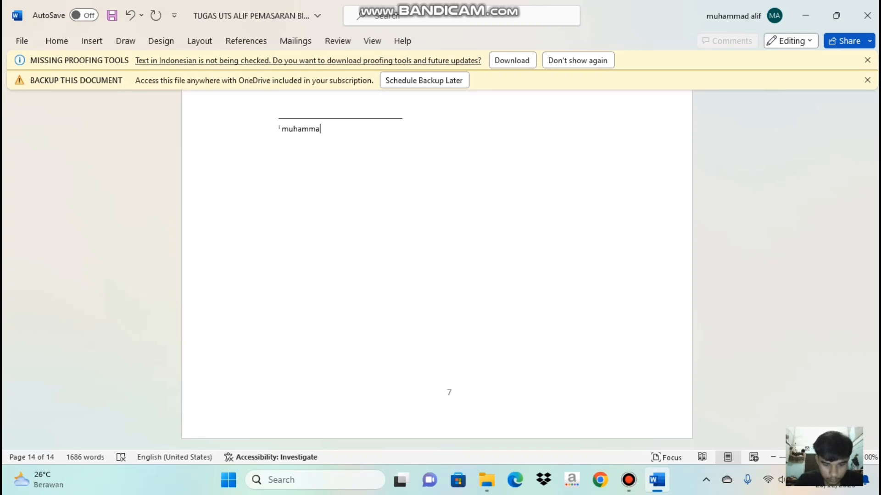
text(d nas)
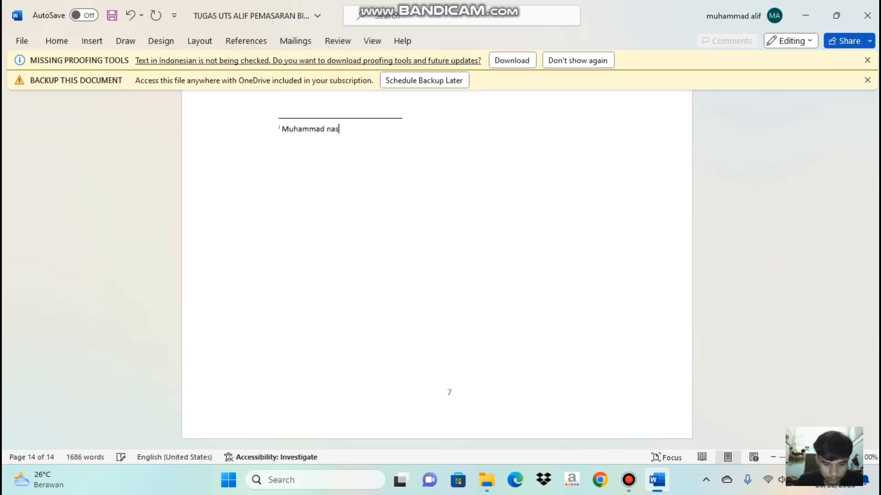
text(ution)
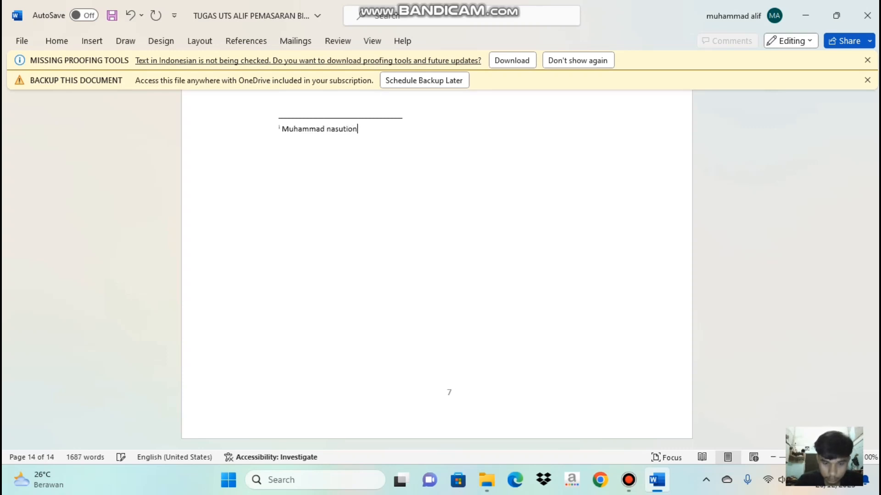
text(,,,,,,,)
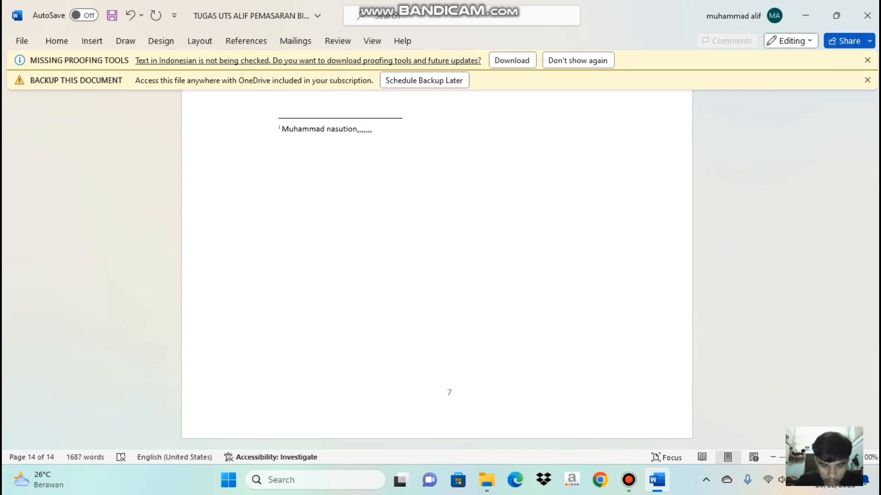
text(islam)
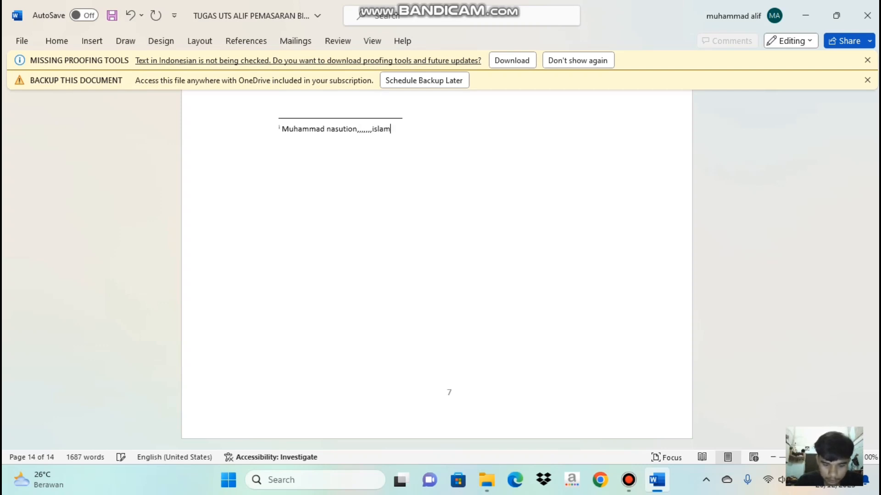
text( di )
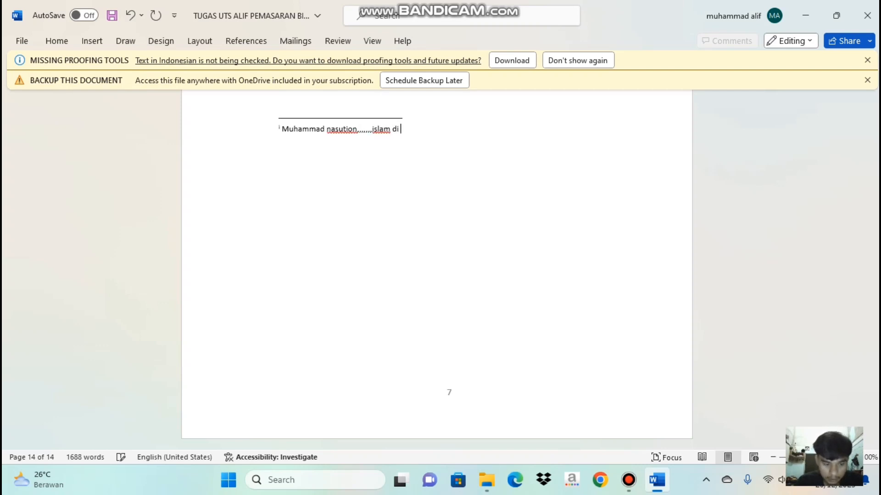
text(masa)
key(Caps_Lock)
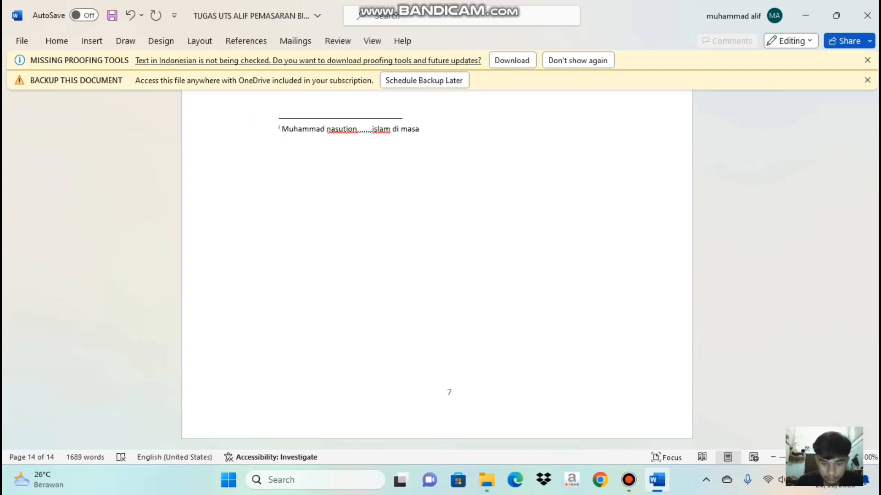
key(Caps_Lock)
text(kini)
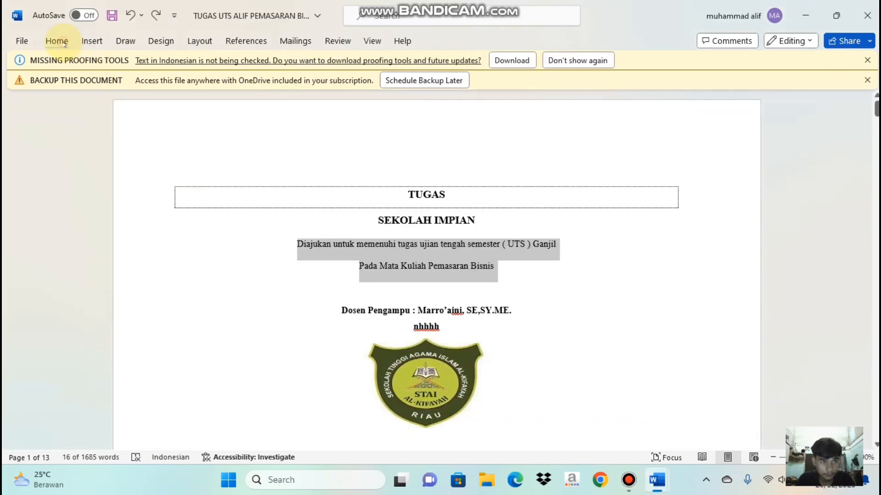
click(57, 41)
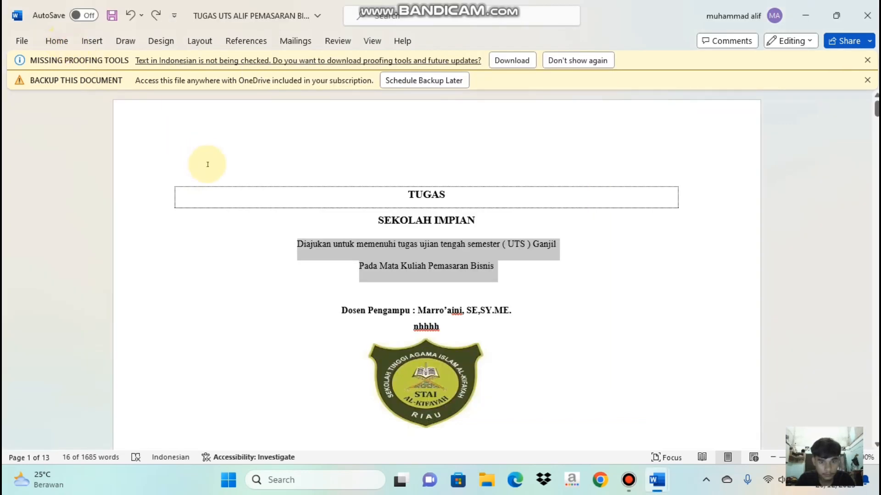
drag(296, 244, 492, 279)
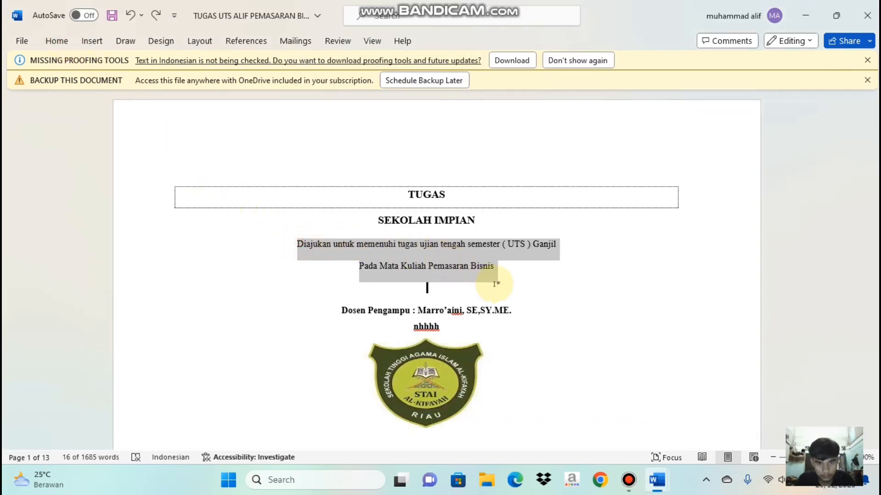
click(488, 287)
drag(349, 271, 468, 297)
click(305, 265)
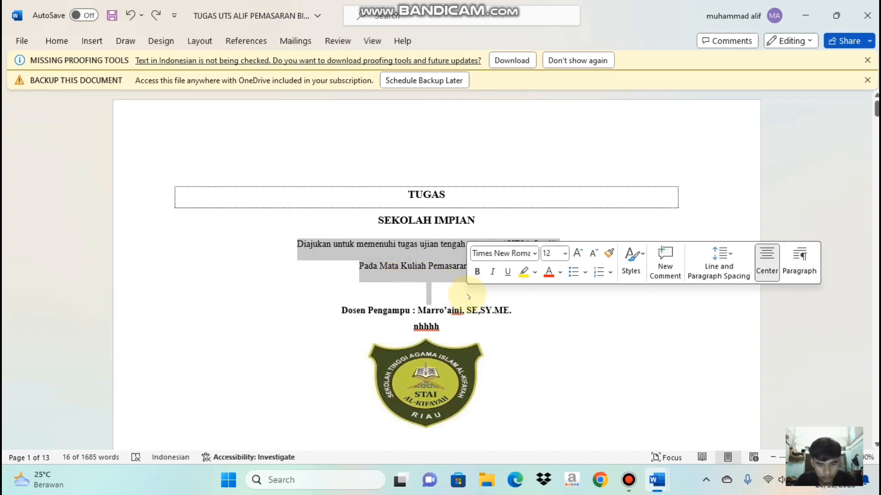
key(BackSpace)
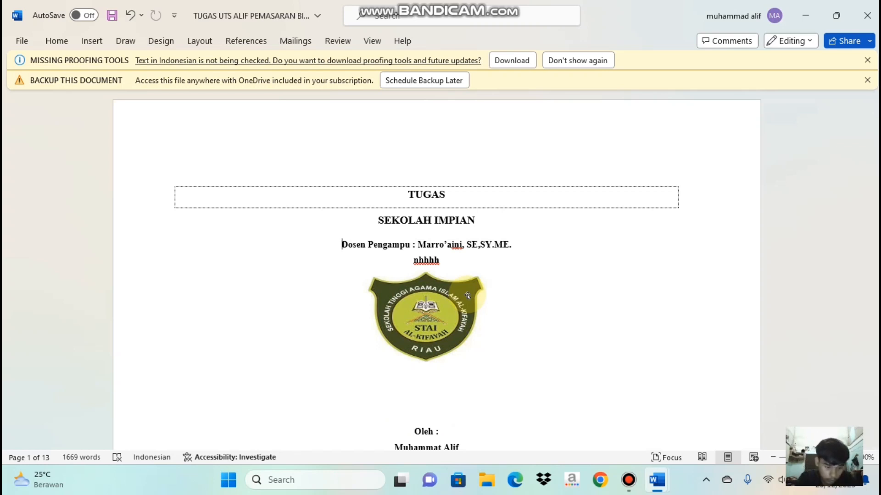
key(ctrl+z)
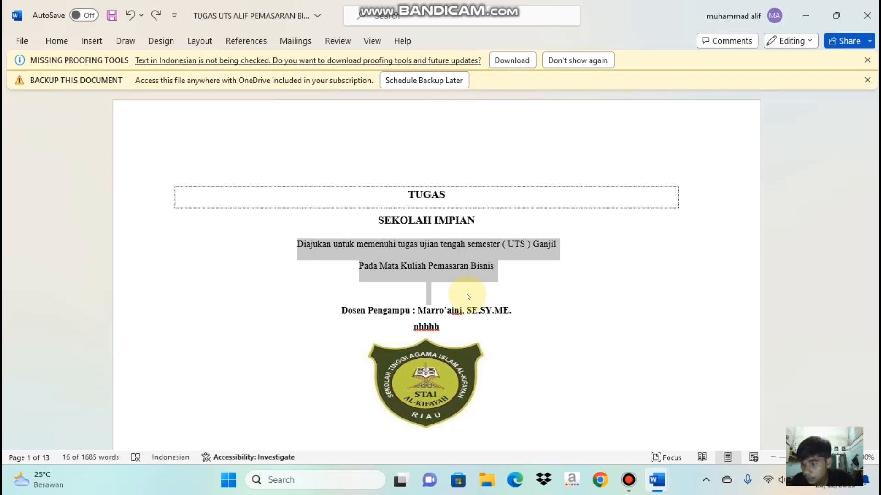
key(ctrl+b)
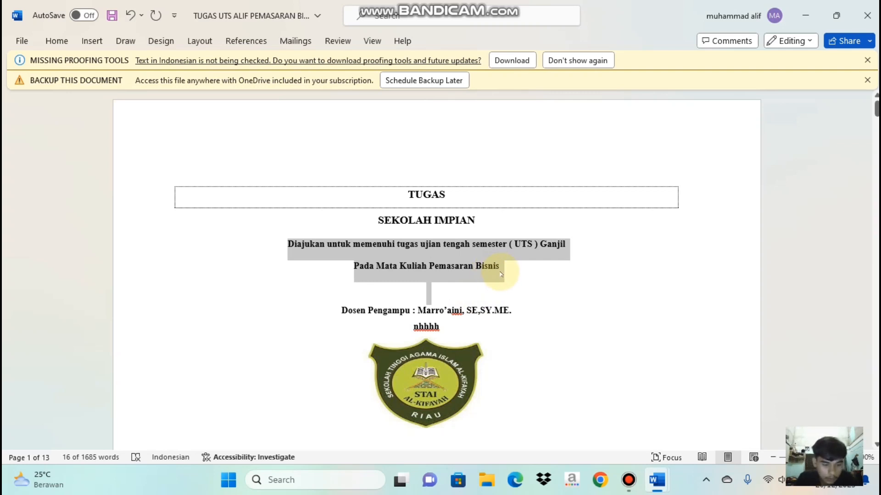
key(ctrl+z)
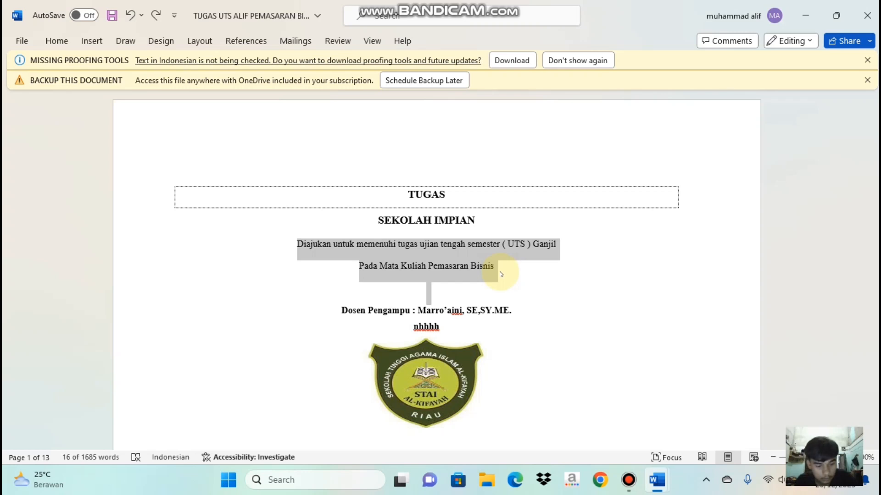
key(ctrl+i)
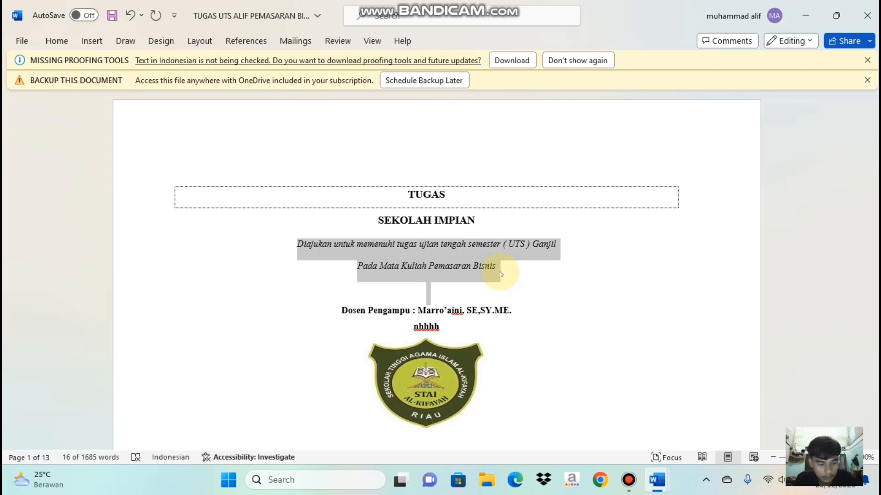
key(ctrl+z)
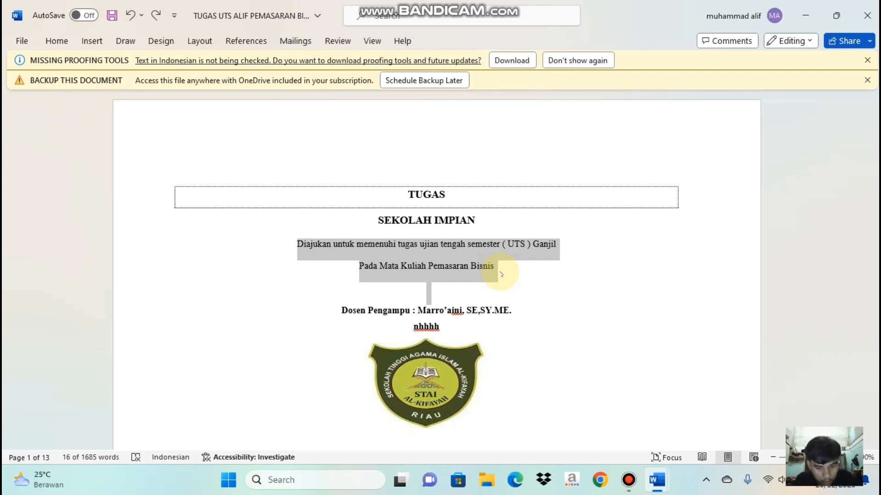
key(ctrl+u)
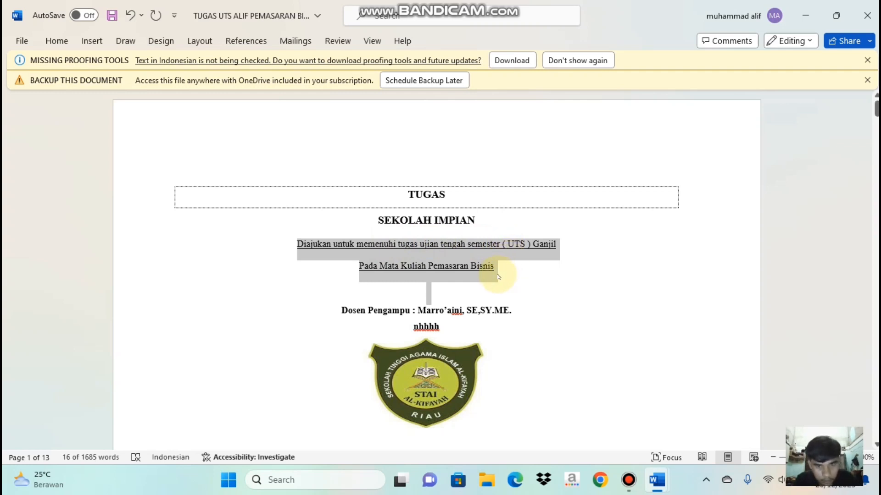
key(ctrl+z)
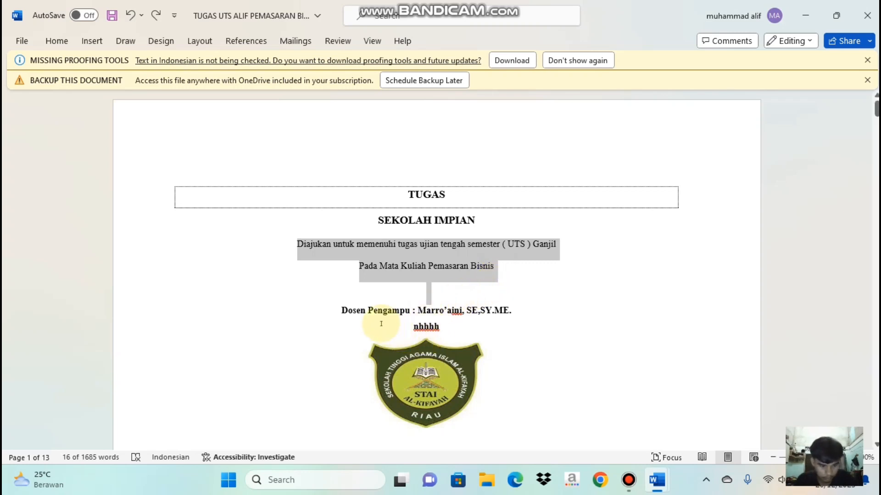
Select all, jump to the end, then deselect and return to the start with Ctrl+Home
key(ctrl+a)
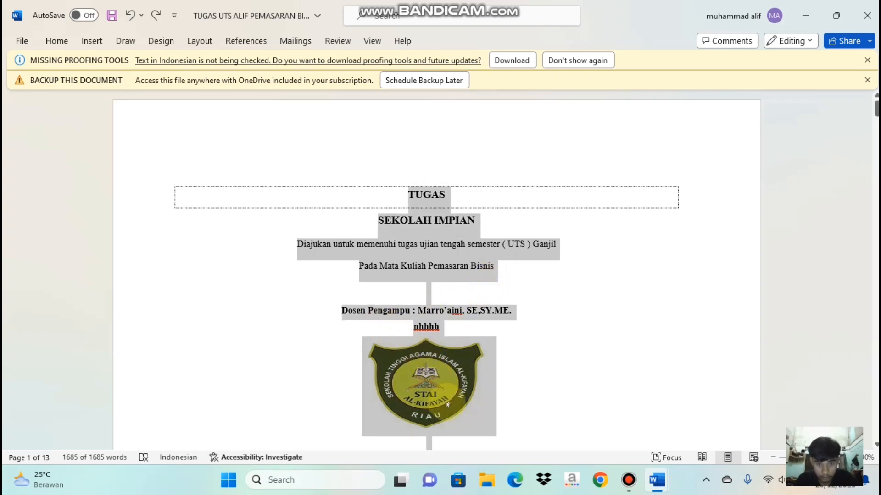
key(ctrl+End)
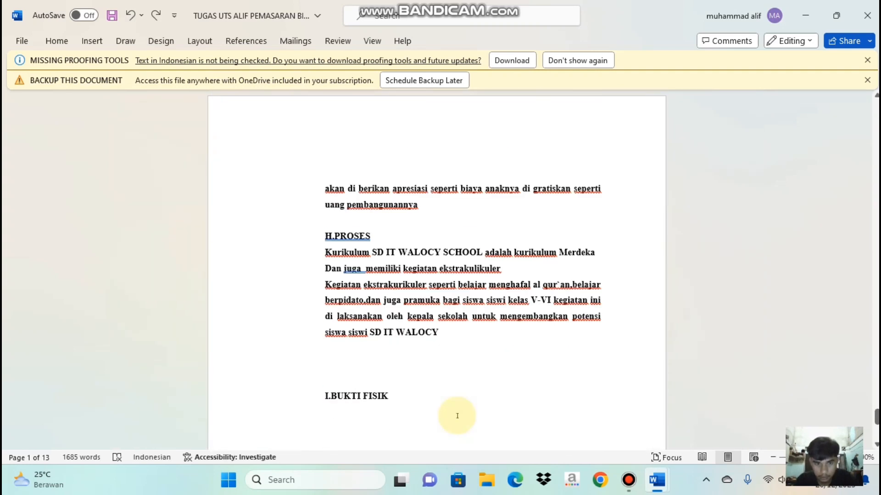
click(418, 363)
key(ctrl+a)
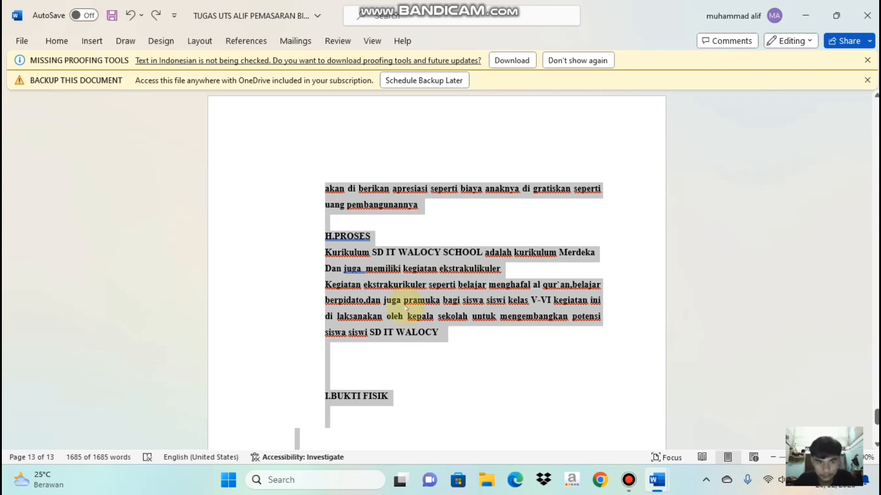
key(ctrl+Home)
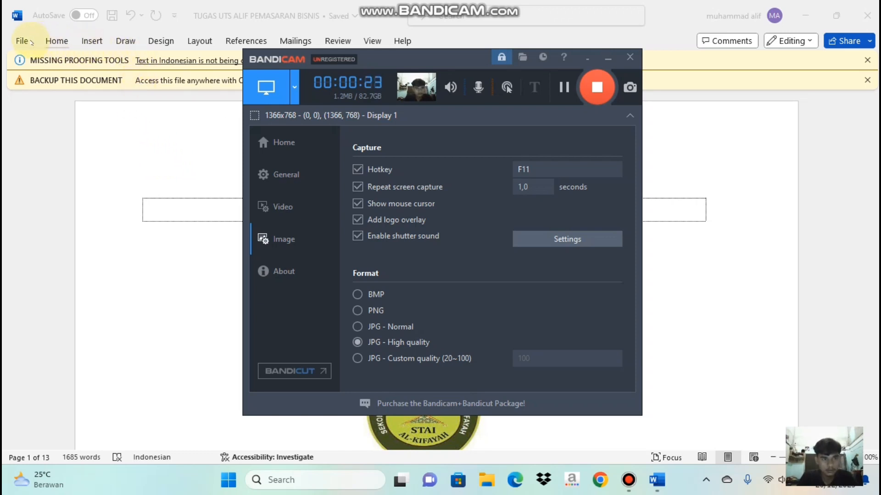
Create a new blank document with Ctrl+N, then show the Open recent-documents list with Ctrl+O
click(31, 43)
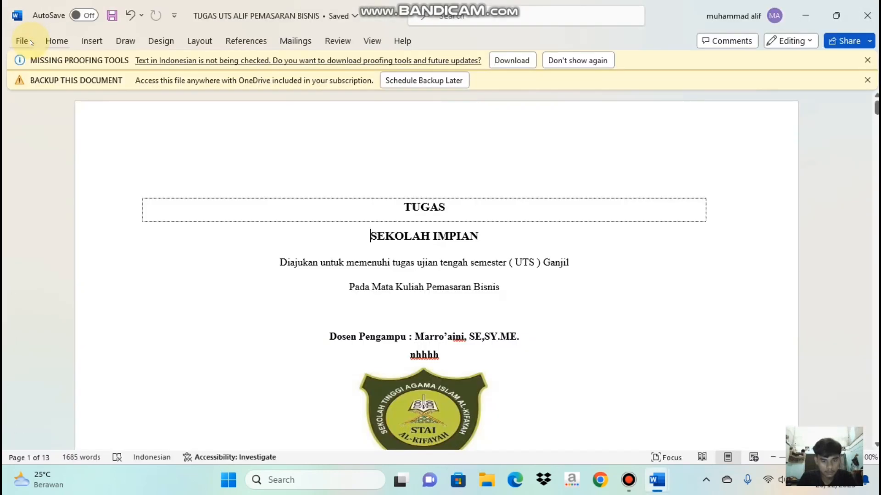
key(ctrl+n)
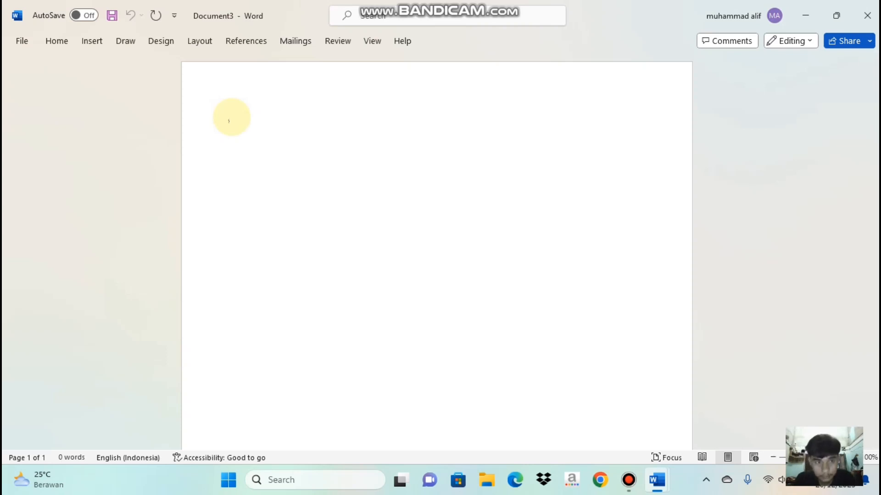
key(ctrl+o)
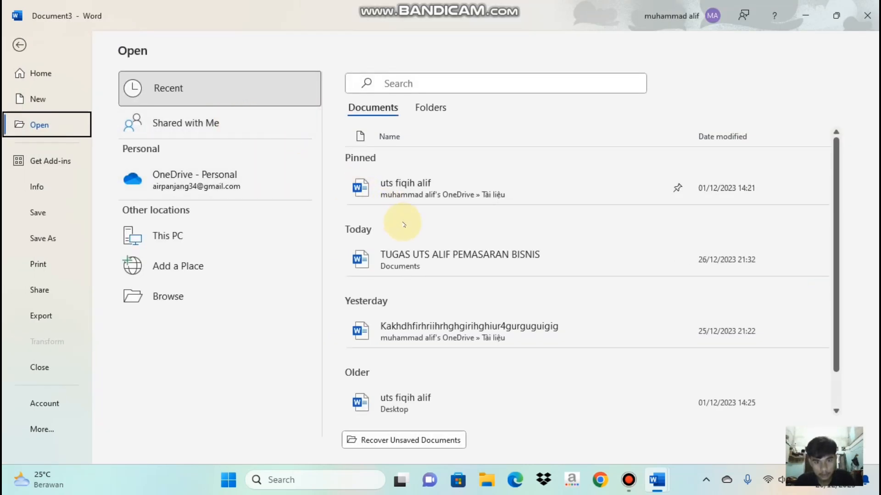
Open pinned 'uts fiqih alif', type a few test characters, select and deselect text, then show print preview
click(434, 185)
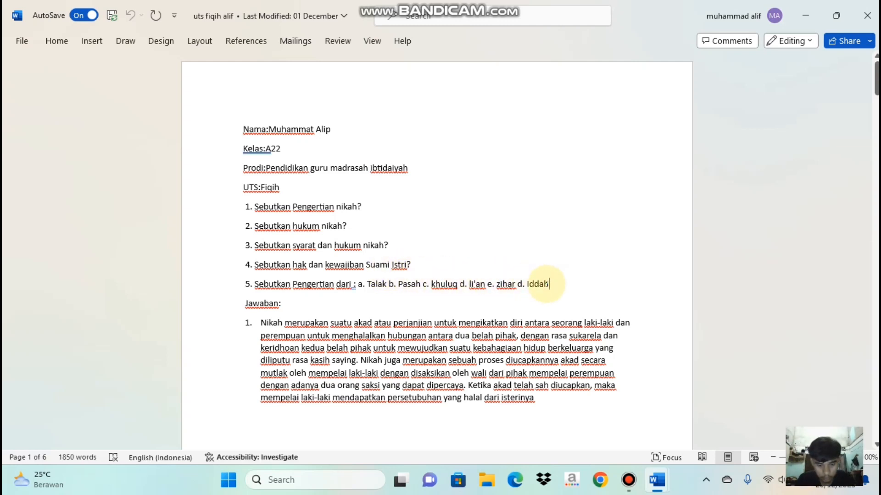
text(bcncncn)
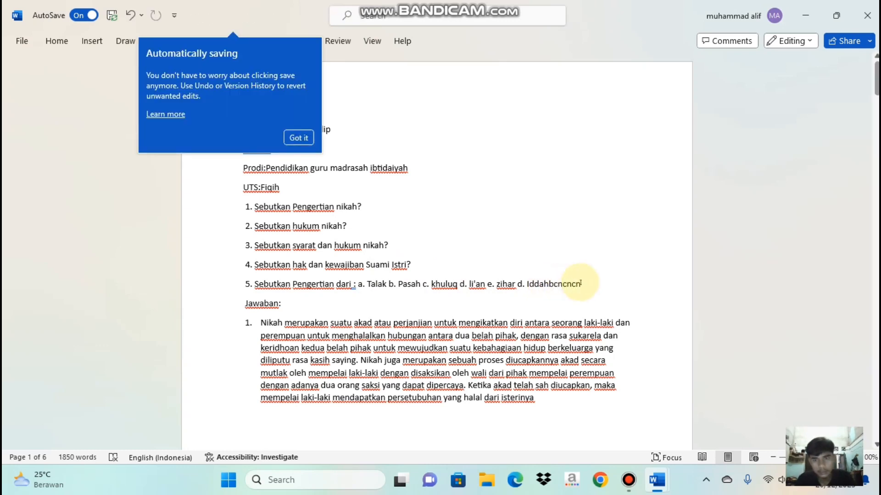
drag(545, 224, 584, 379)
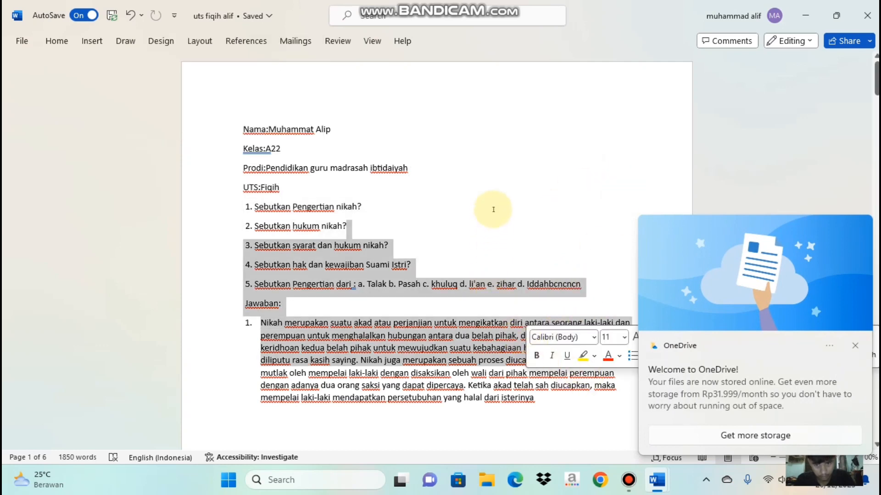
click(497, 149)
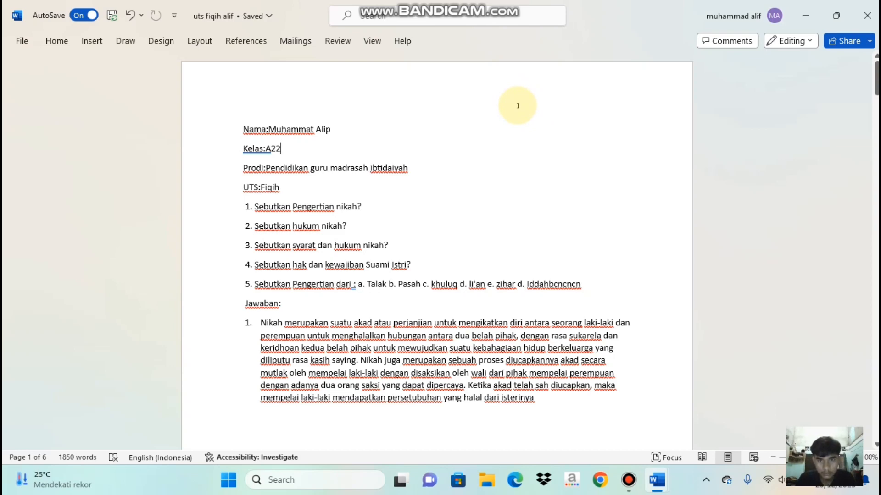
key(ctrl+p)
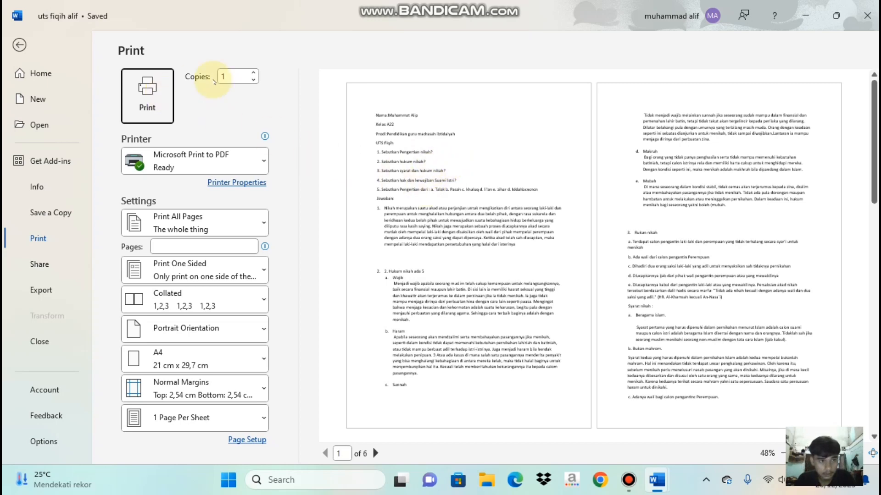
Return to editing and select the 'Nama' header through question 5 on page one
click(19, 47)
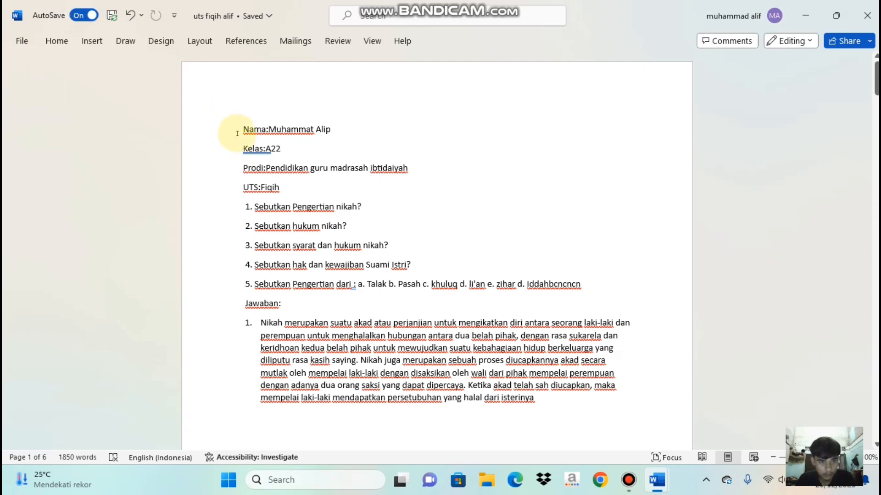
drag(236, 133, 447, 310)
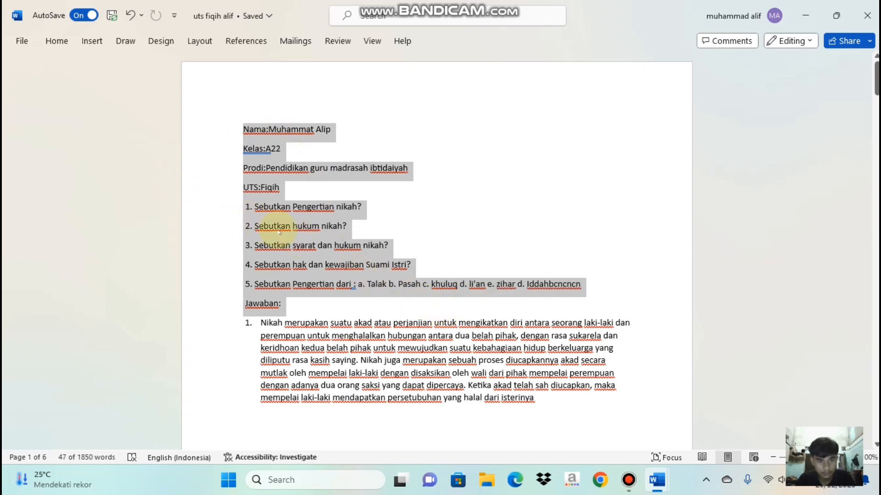
click(276, 285)
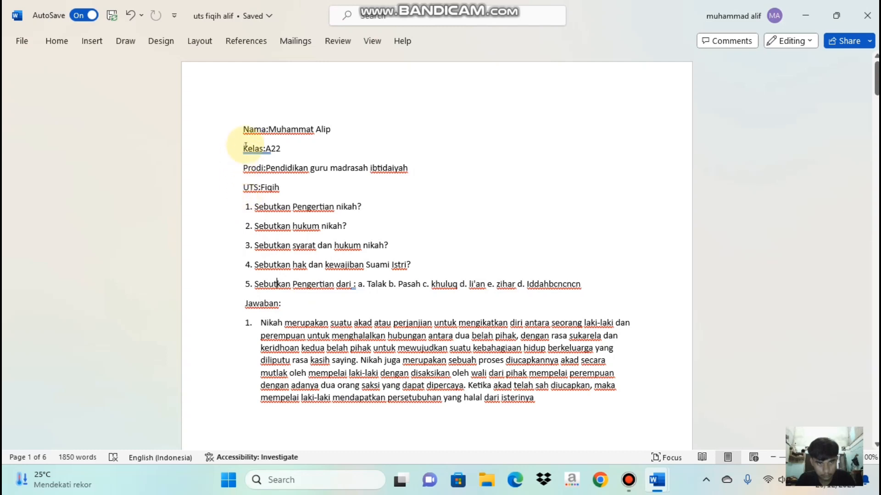
drag(243, 131, 410, 293)
key(ctrl+c)
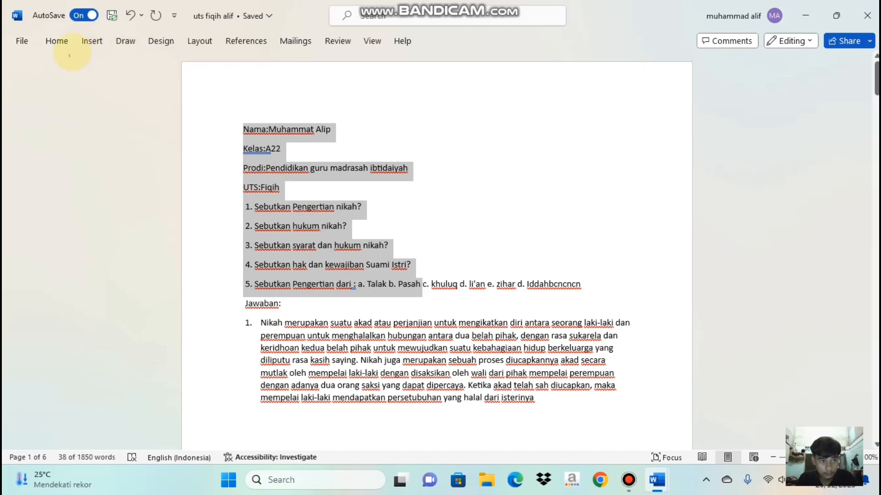
Start a new blank document from File > New
click(25, 39)
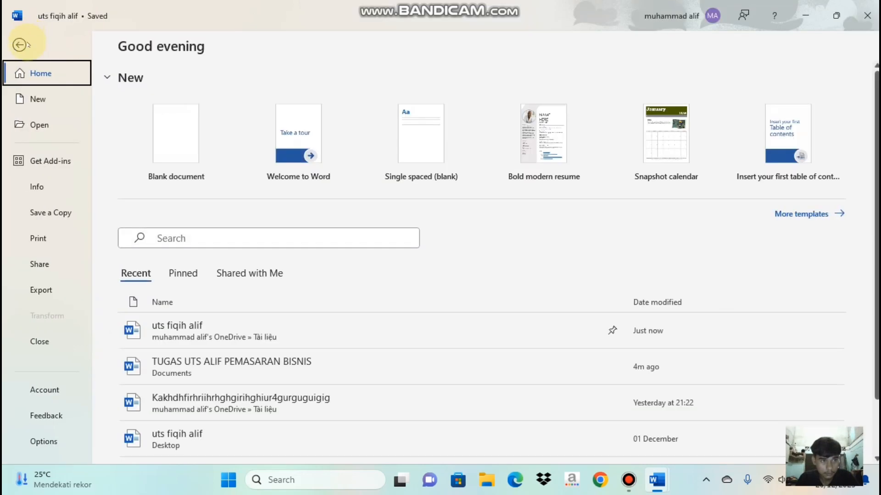
click(28, 98)
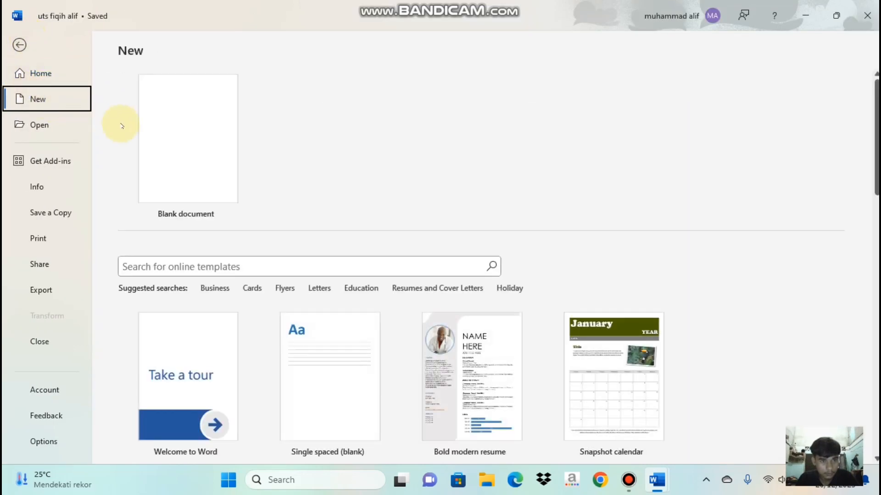
click(151, 134)
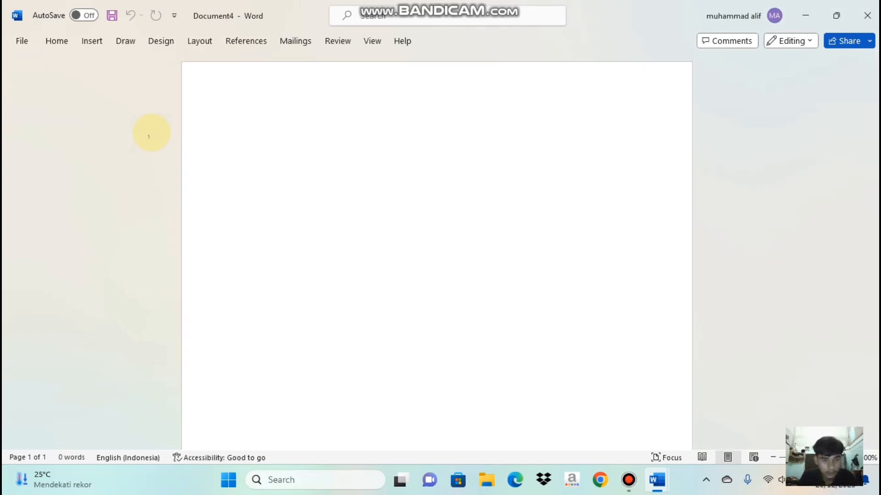
Type a name line into the Save prompt, close it unsaved, and paste the copied header and questions
key(ctrl+s)
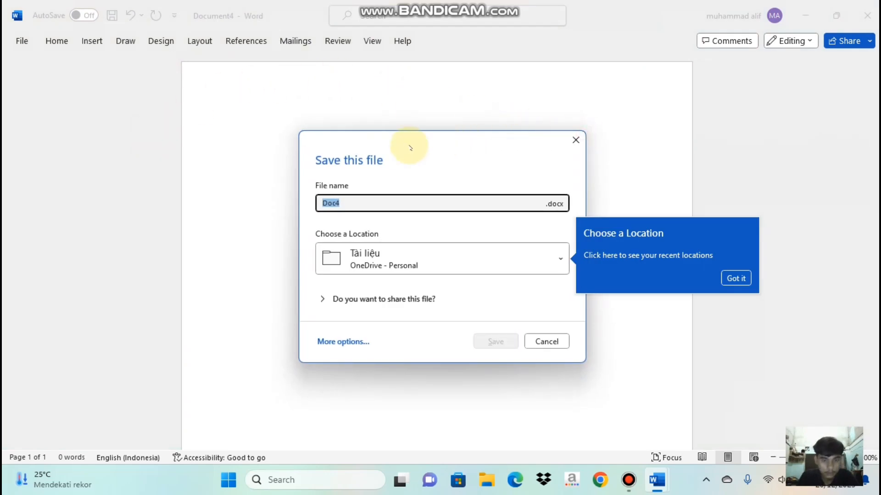
text(Nama:Muhammat Alip)
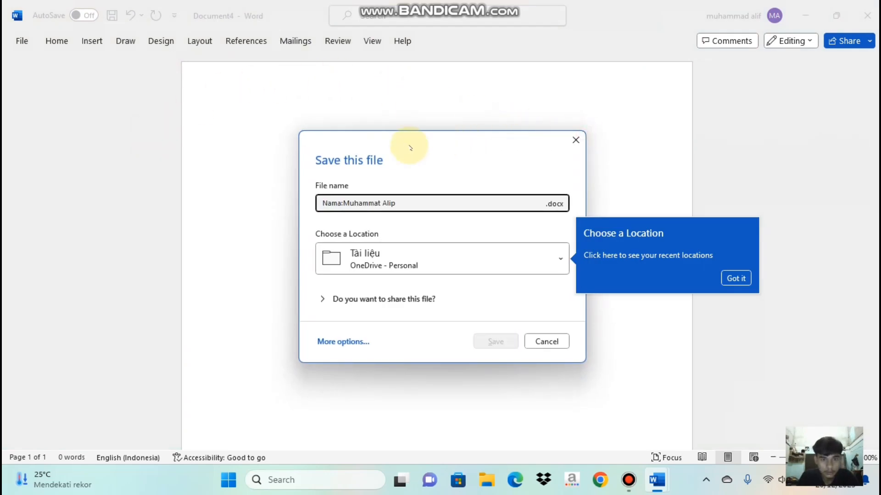
click(575, 141)
key(ctrl+v)
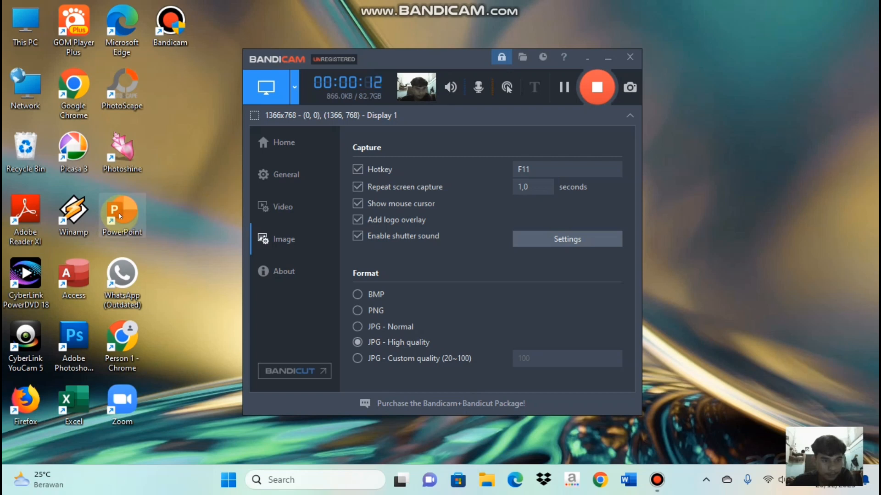
Launch PowerPoint from the desktop icon and choose Blank Presentation on the New page
double_click(120, 215)
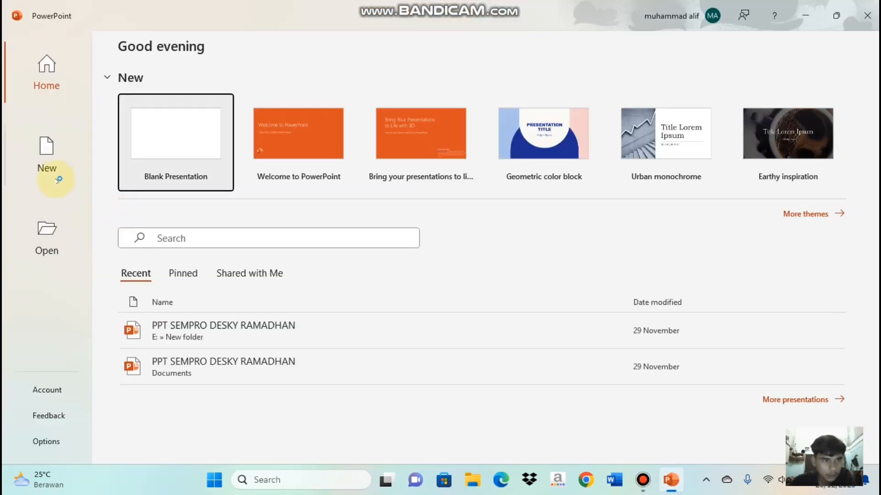
click(46, 158)
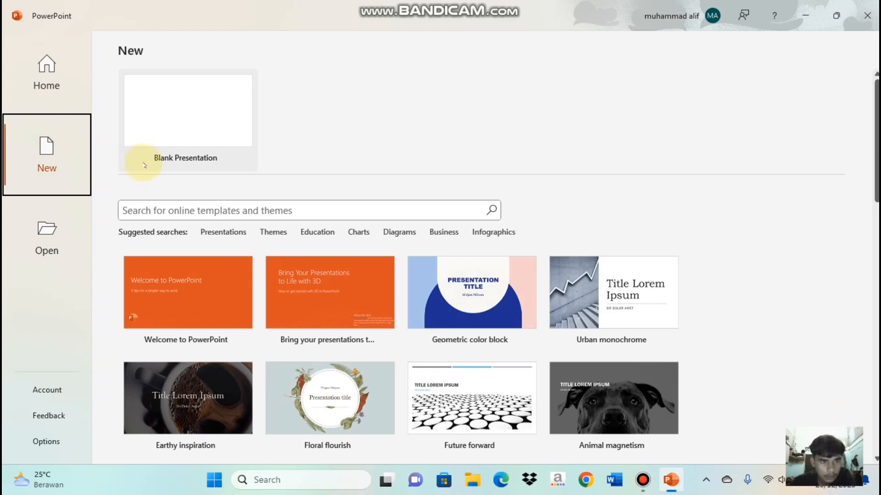
click(172, 158)
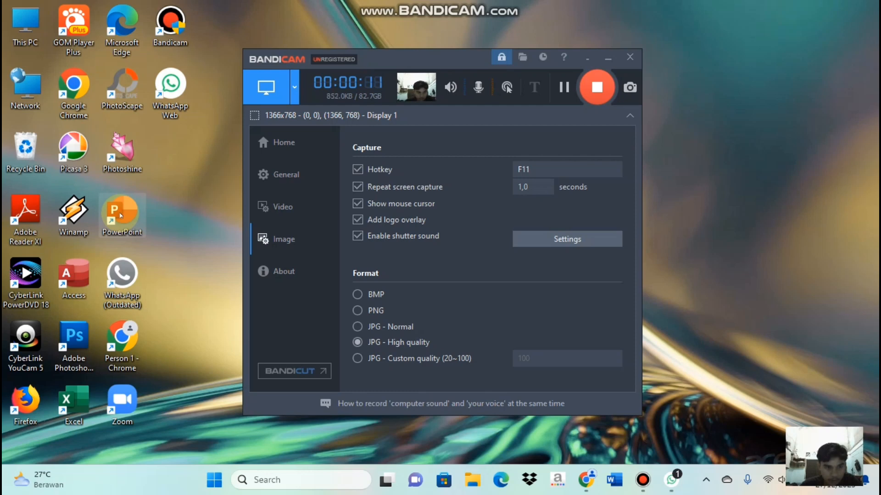
Double-click the desktop PowerPoint icon to relaunch it to its start screen
double_click(120, 215)
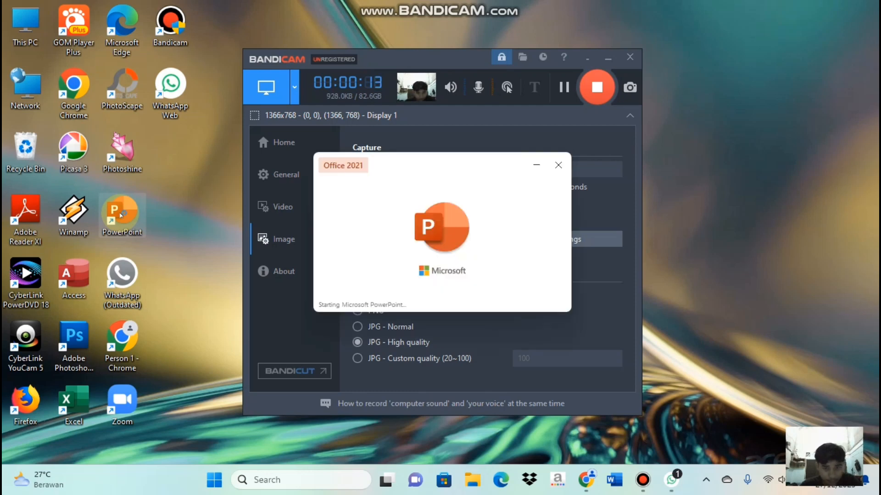
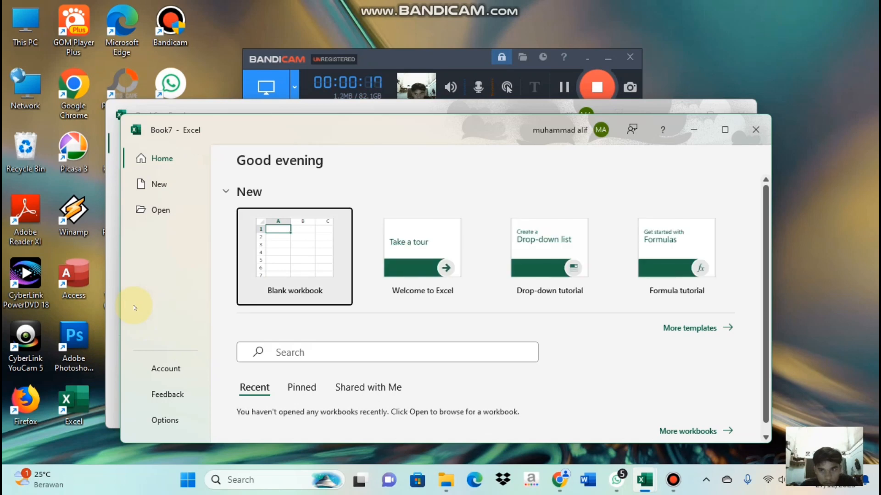
Maximize Excel and create a new blank workbook, Book7, from the New page
click(722, 132)
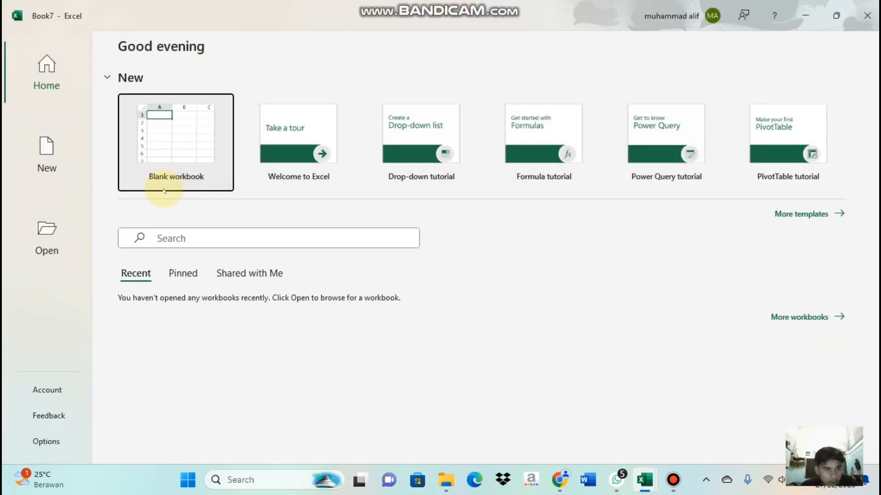
click(46, 163)
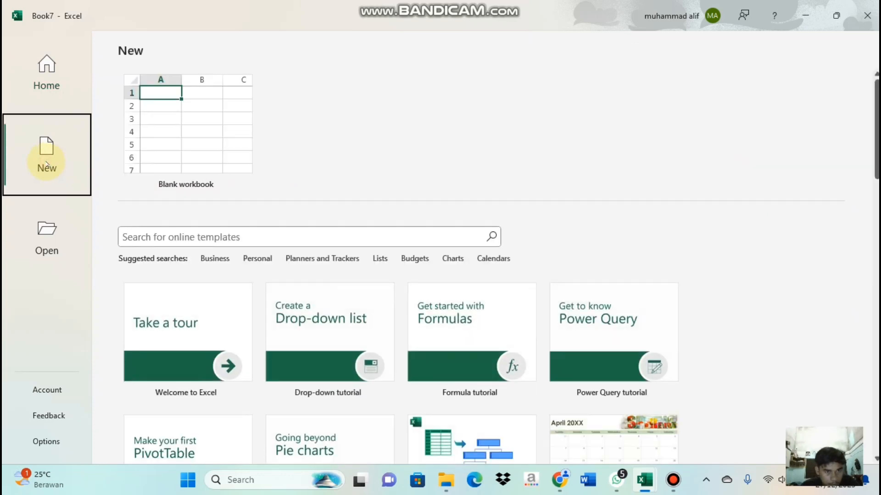
click(158, 147)
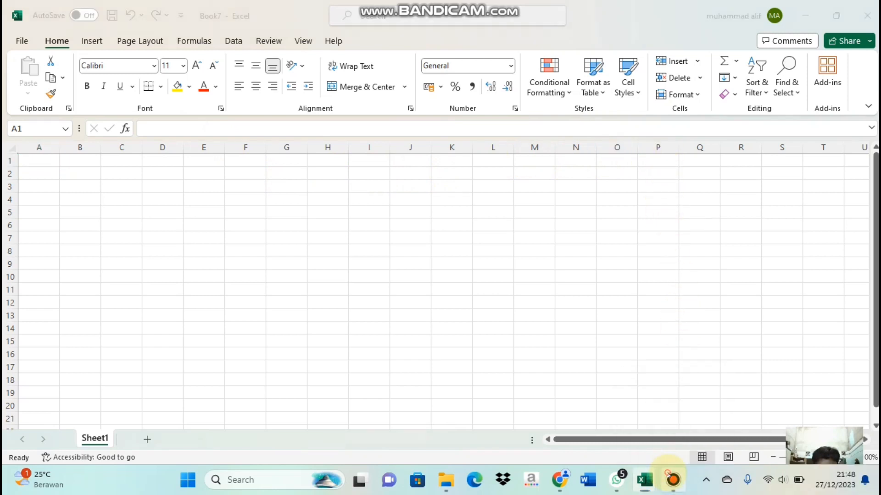
click(671, 477)
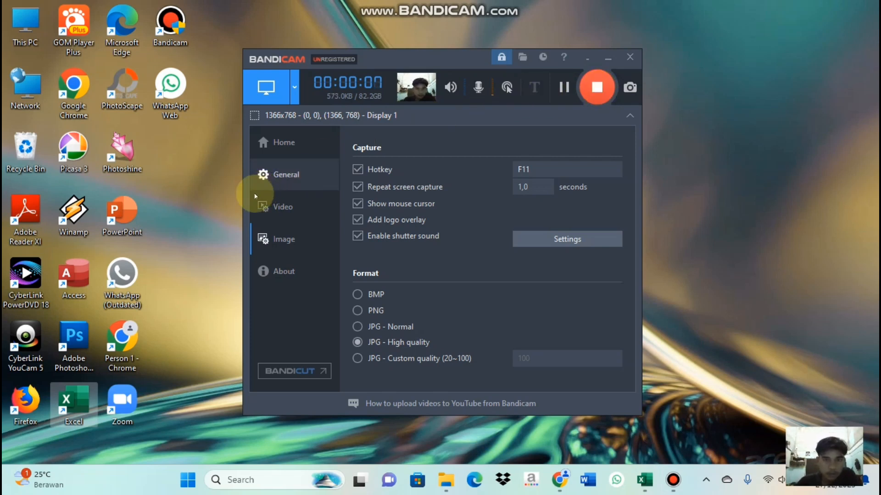
Open Kas Kelas-2 from Recent and move down column A to the expense table entries
double_click(81, 404)
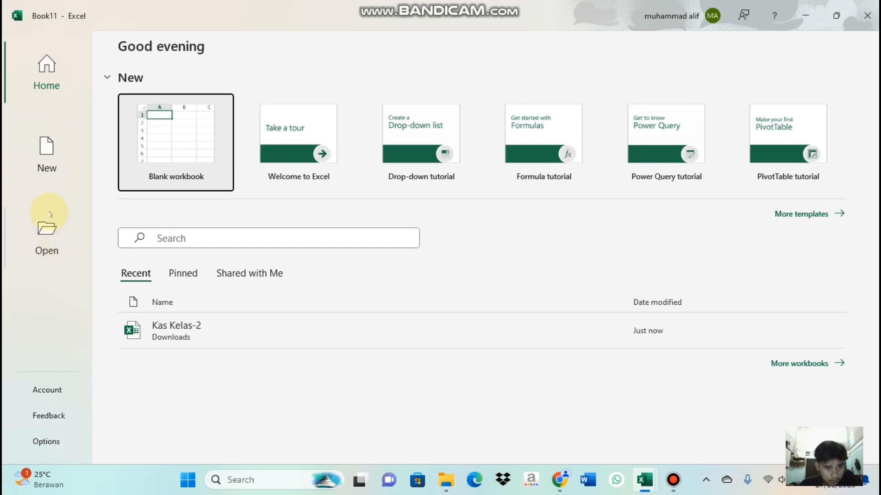
click(175, 334)
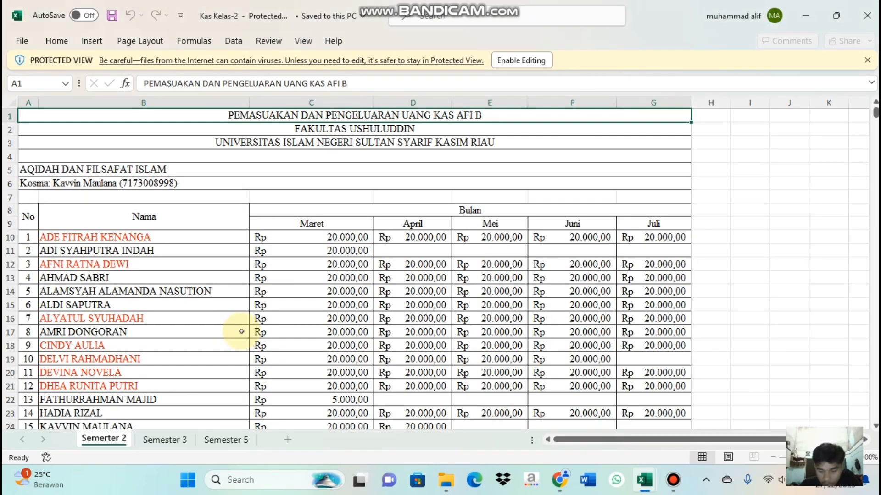
key(Down)
key(Down)
key(Down)
key(Down)
key(Down)
key(Down)
key(Down)
key(Down)
key(Down)
key(Down)
key(Down)
key(Down)
key(Down)
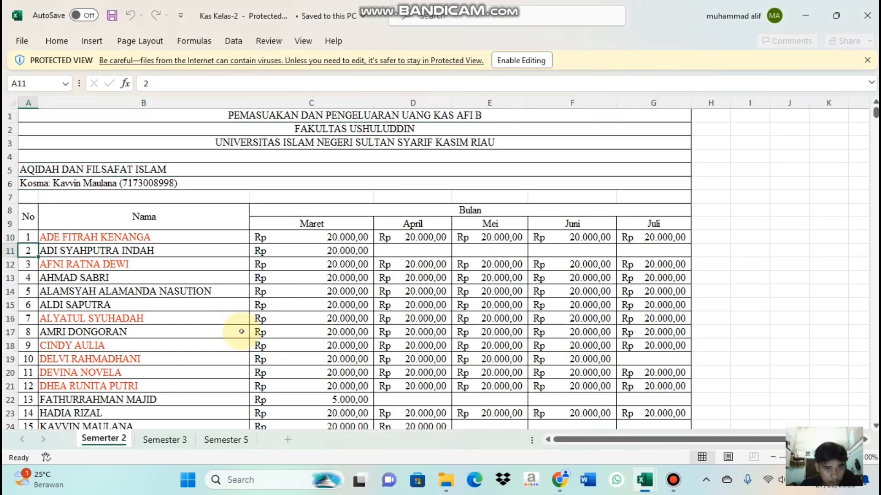
key(Down)
key(Down)
key(Down)
key(Down)
key(Down)
key(Down)
key(Down)
key(Down)
key(Down)
key(Down)
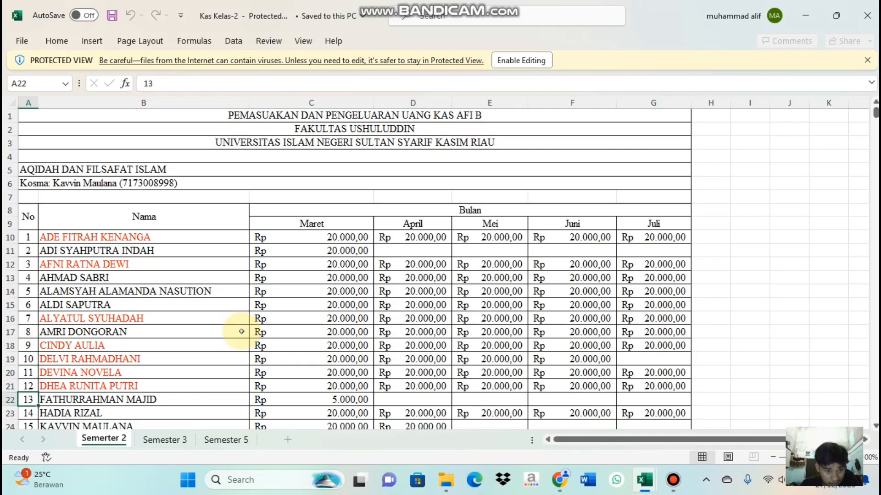
key(Down)
key(Down)
key(Down)
key(Down)
key(Down)
key(Down)
key(Down)
key(Down)
key(Down)
key(Down)
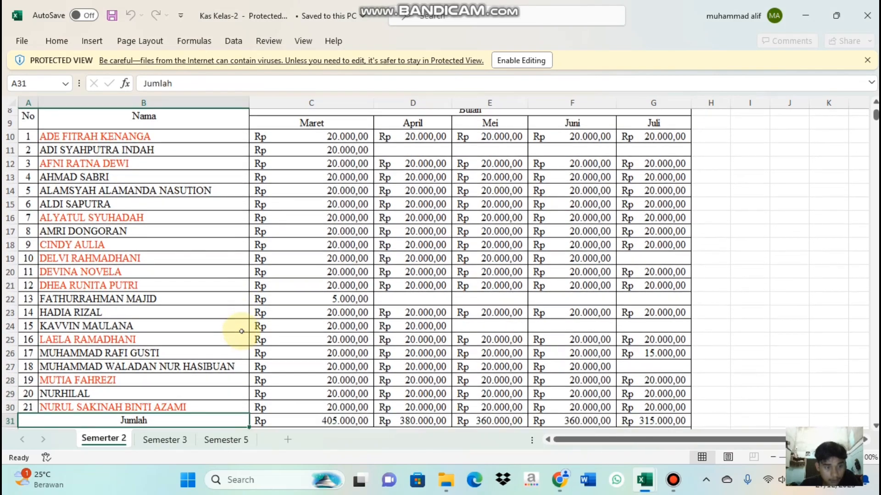
key(Down)
key(Down)
key(Down)
key(Down)
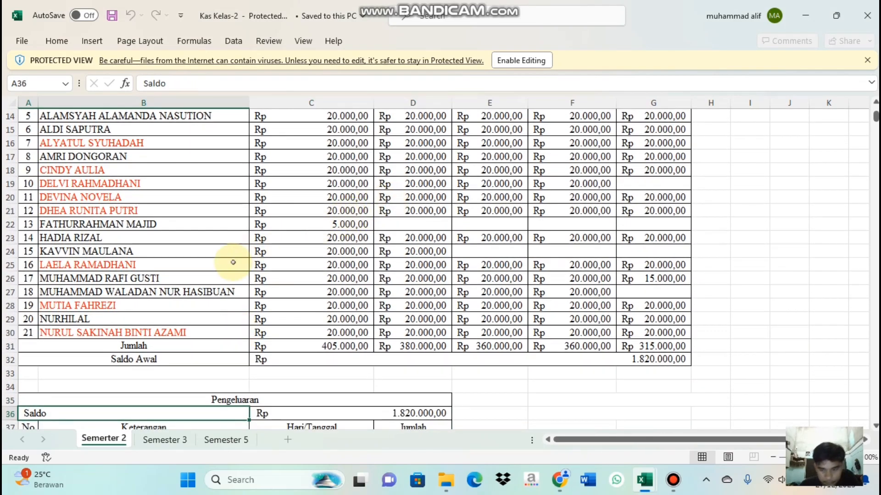
key(Down)
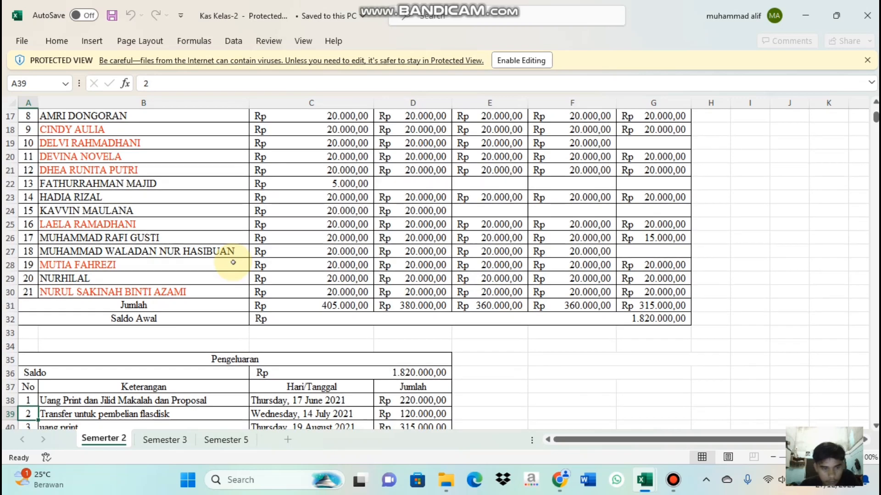
click(673, 479)
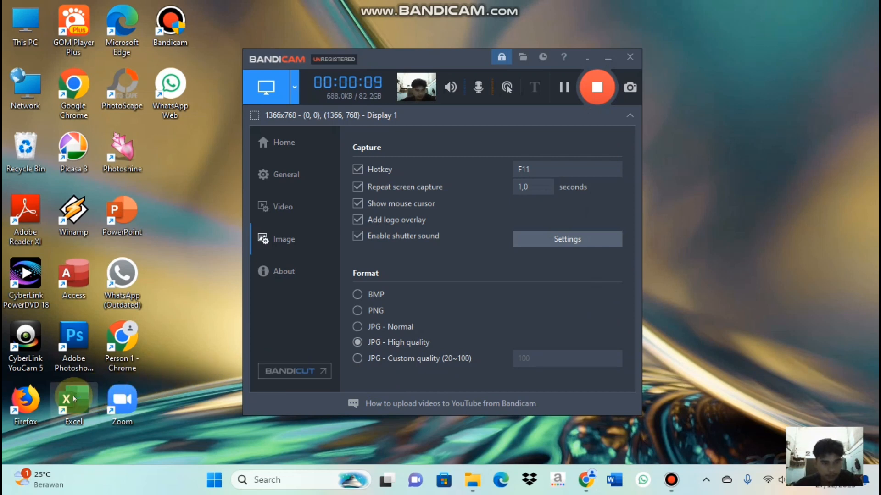
Reopen Kas Kelas-2 and apply the Tekton Pro font to the names from B11 downward
double_click(73, 399)
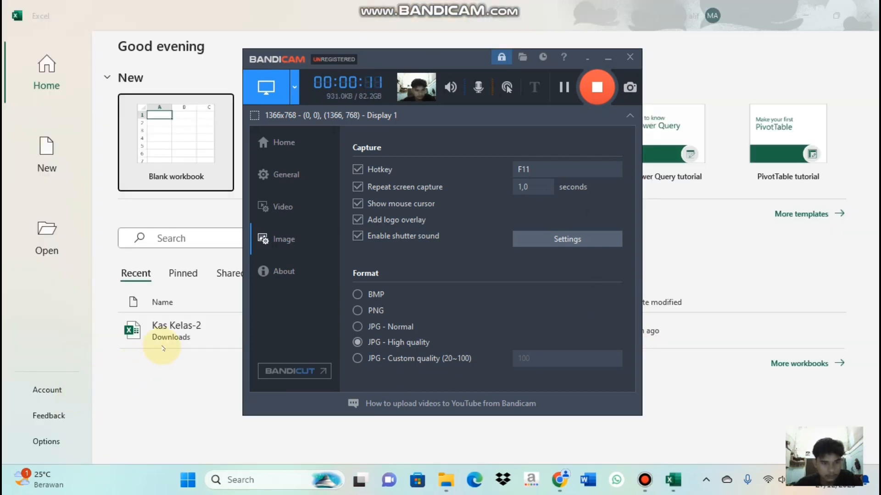
click(176, 338)
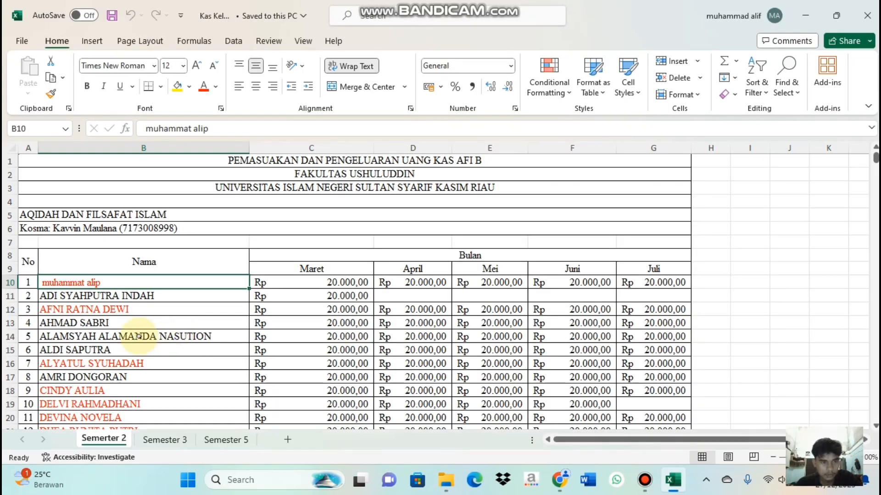
click(41, 295)
drag(42, 298, 106, 428)
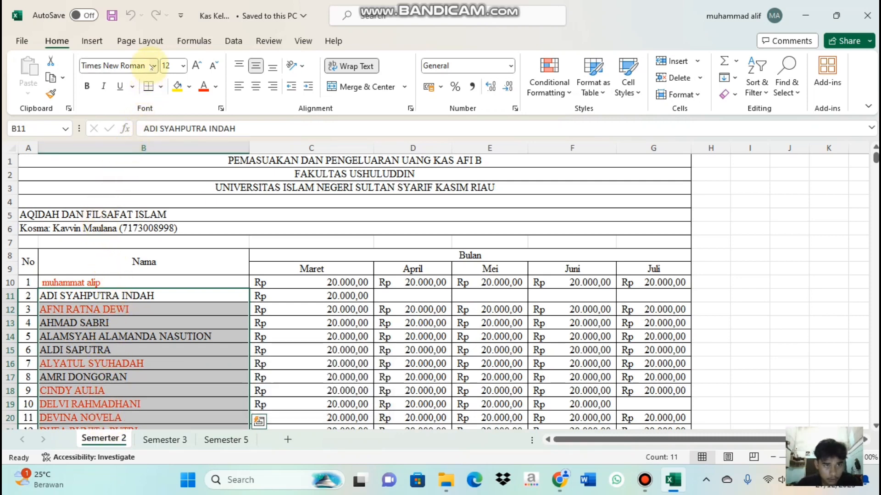
click(154, 67)
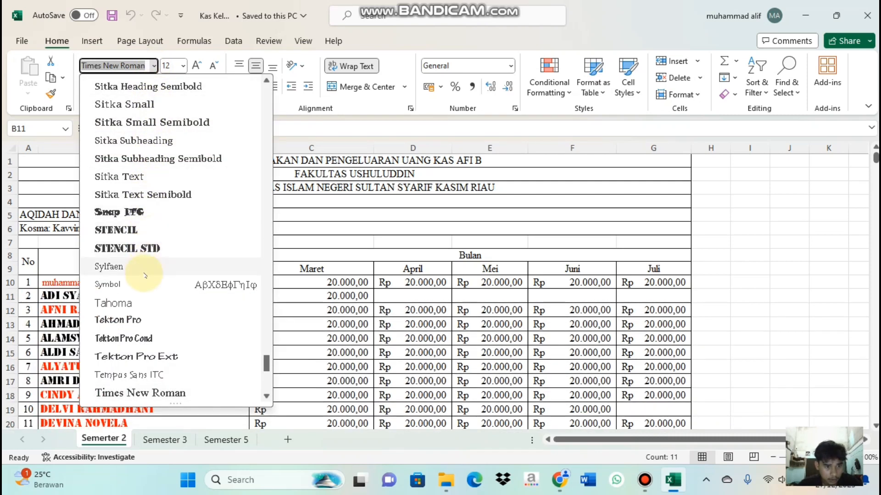
click(135, 321)
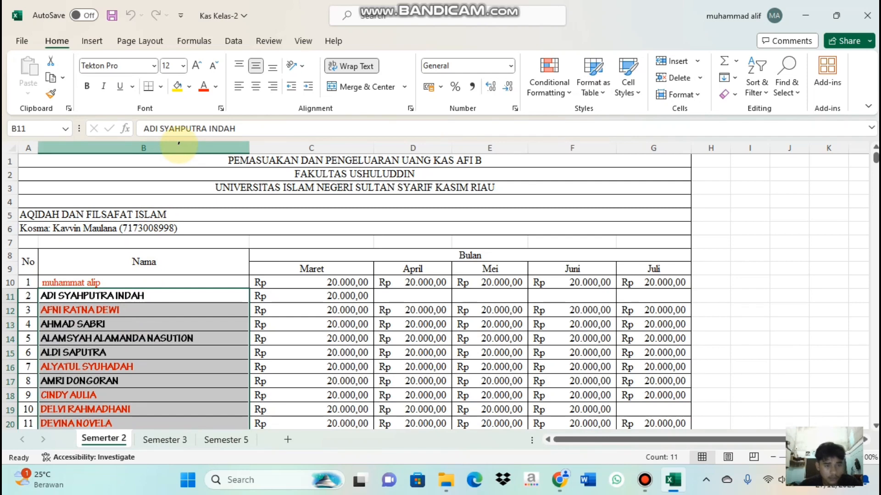
click(183, 68)
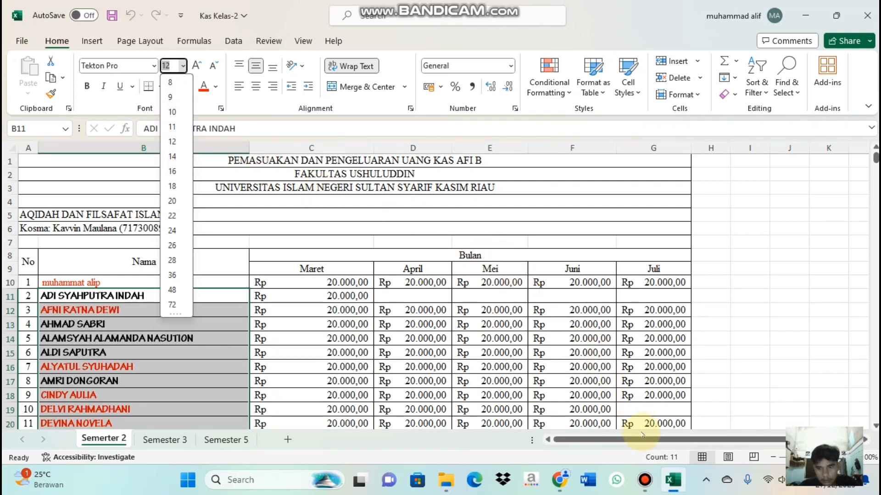
click(646, 480)
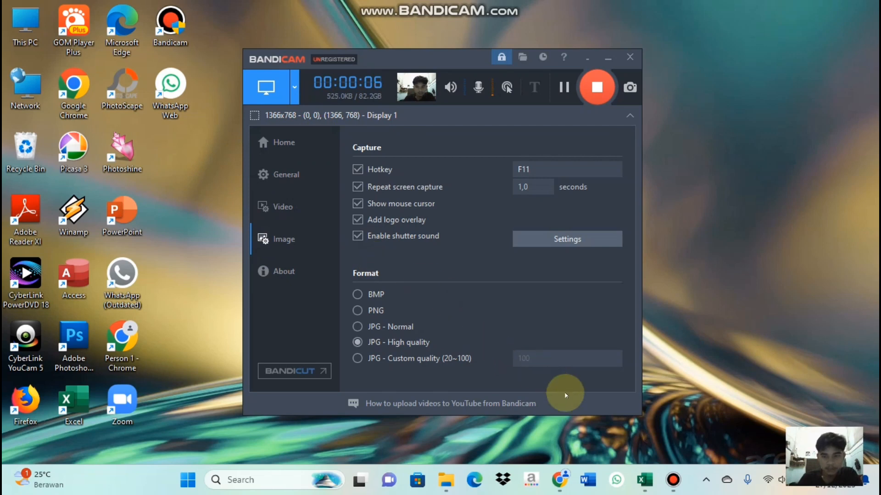
Restore Excel, reopen Kas Kelas-2 from Recent and try editing cell B10, triggering Protected View
click(646, 479)
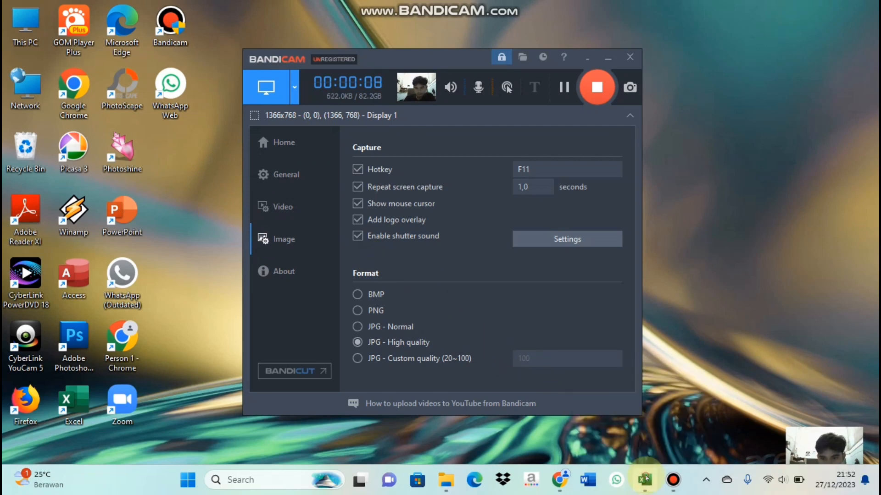
click(647, 479)
click(646, 479)
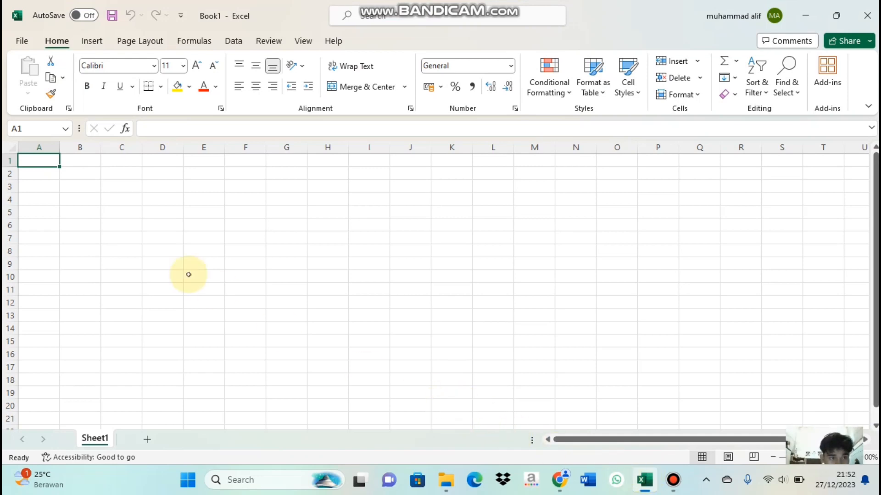
click(18, 42)
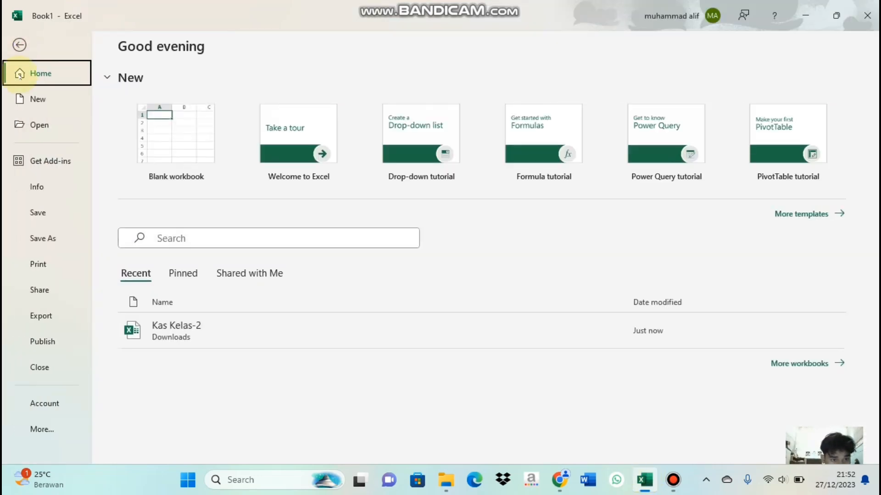
click(165, 325)
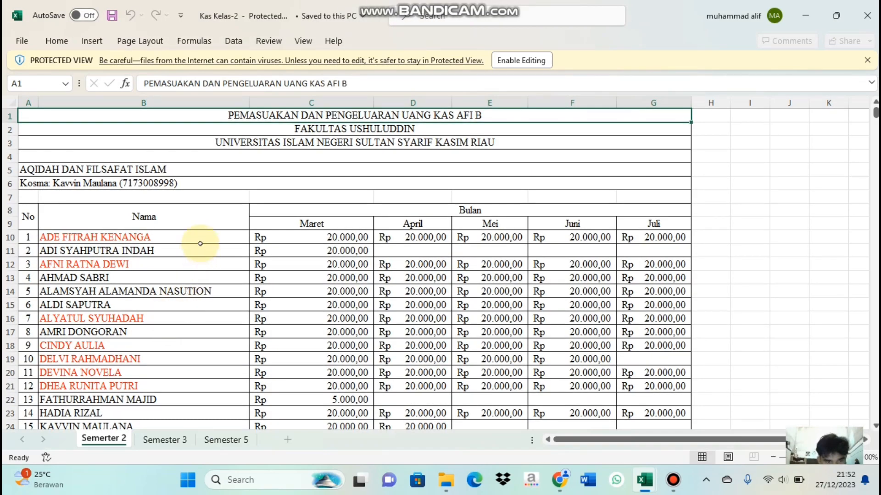
click(194, 238)
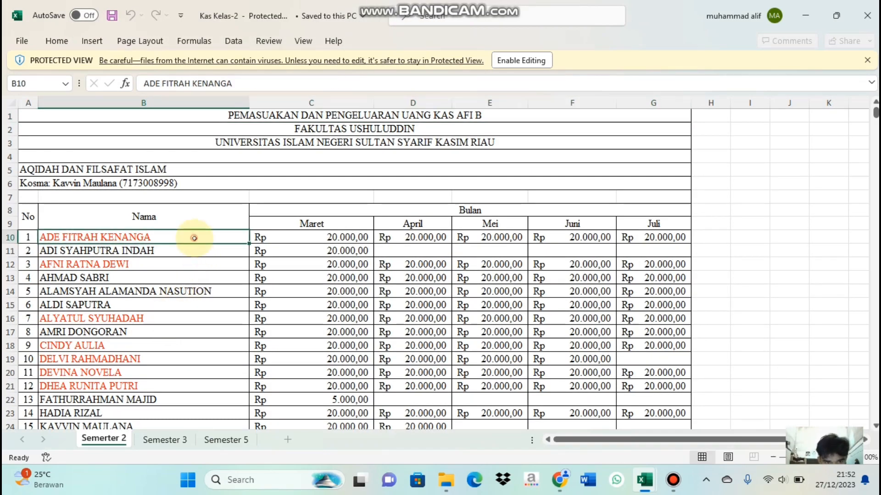
double_click(154, 240)
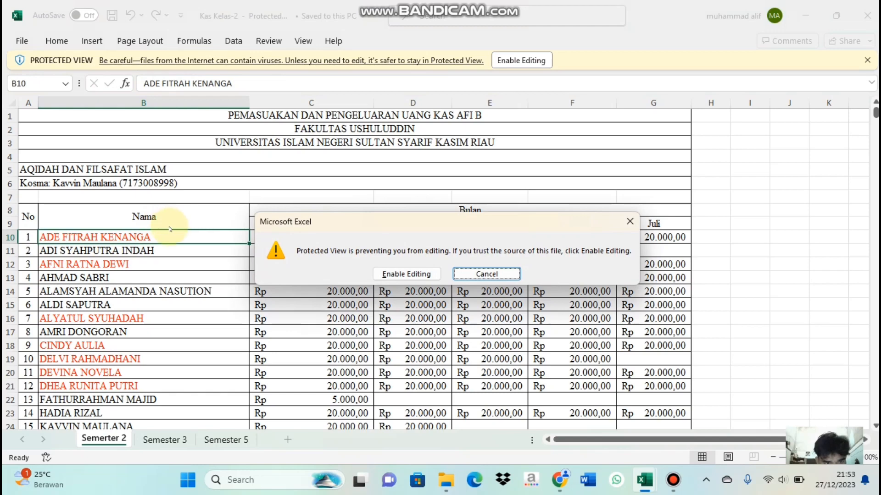
Enable editing, then clear the old name in cell B10 and enter a new student's name
click(429, 276)
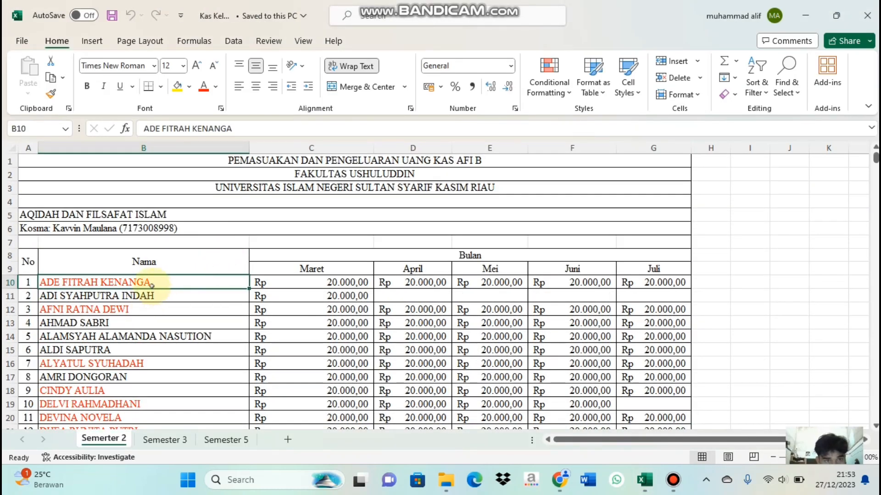
drag(152, 286, 98, 295)
click(98, 295)
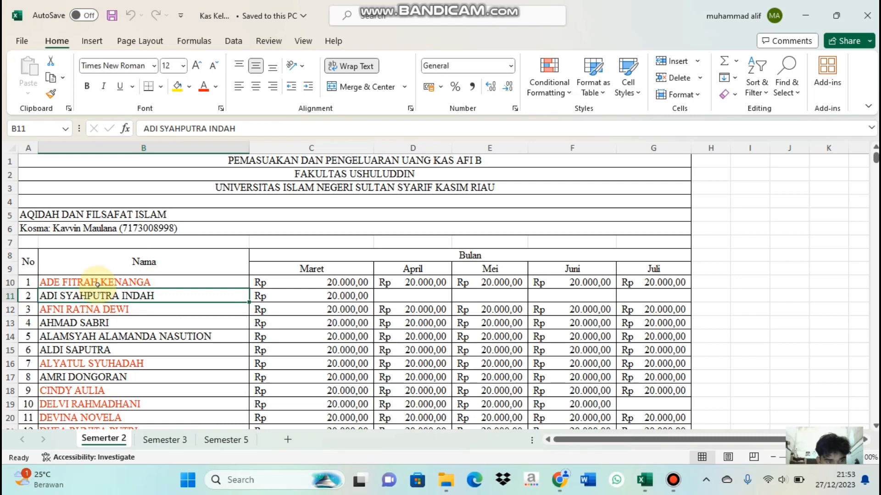
double_click(97, 283)
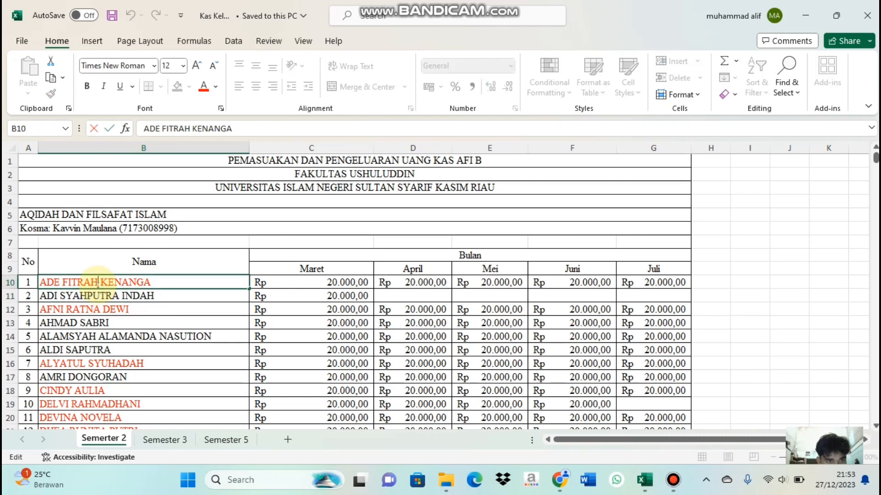
key(BackSpace)
key(BackSpace)
key(BackSpace)
key(BackSpace)
key(BackSpace)
key(BackSpace)
key(BackSpace)
key(BackSpace)
key(BackSpace)
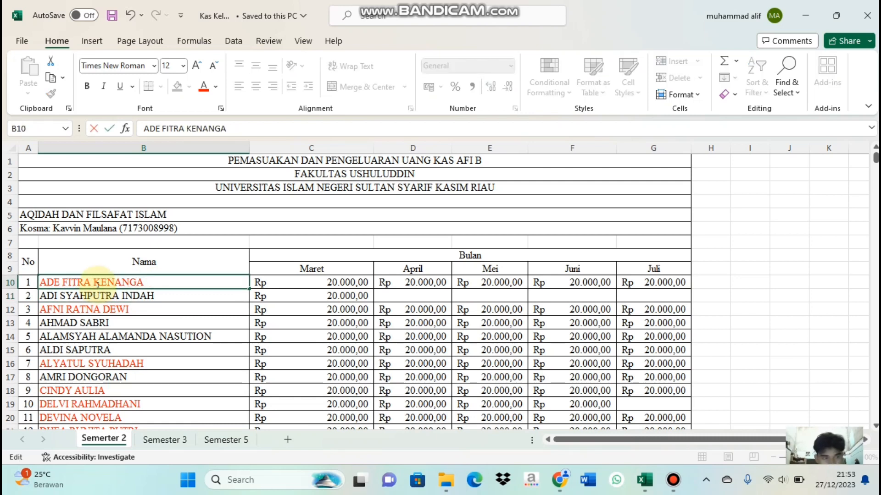
key(BackSpace)
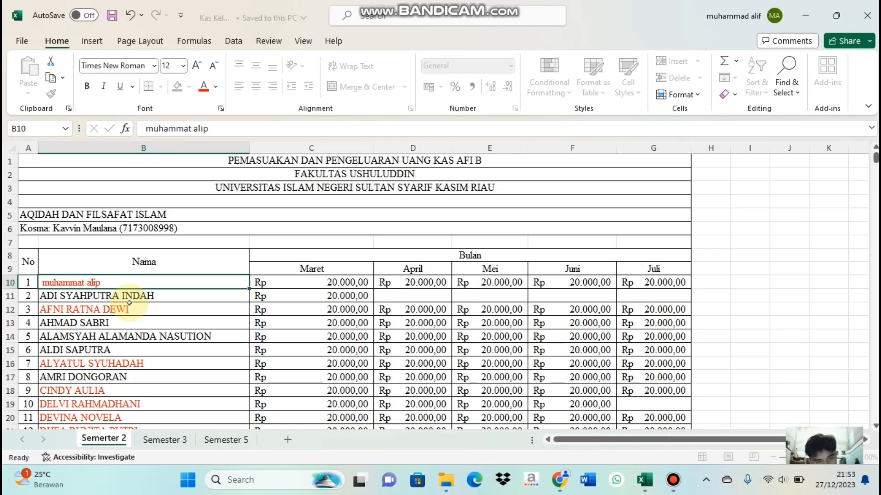
key(Escape)
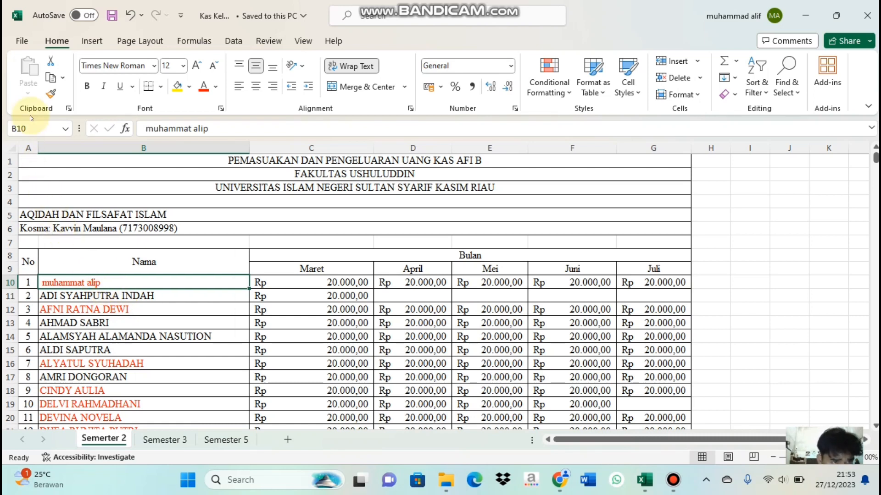
Save Kas Kelas-2 from the File pane, then return to the sheet and select title cell A1
click(21, 42)
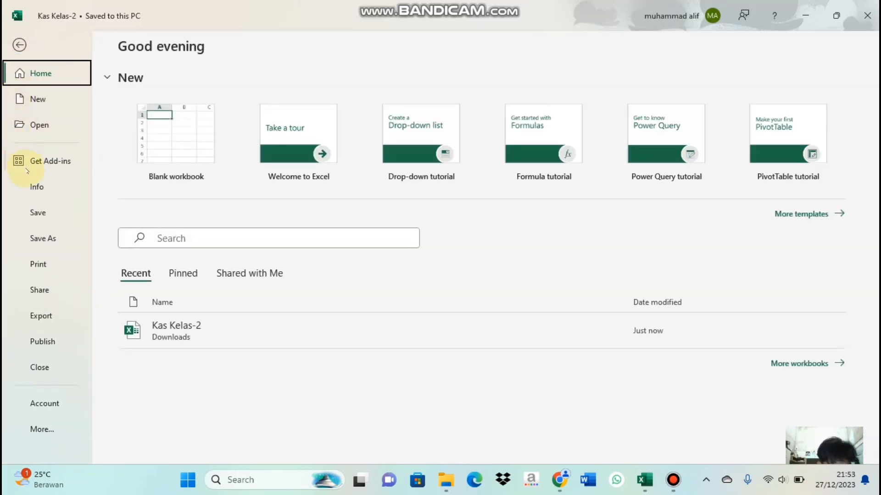
click(36, 213)
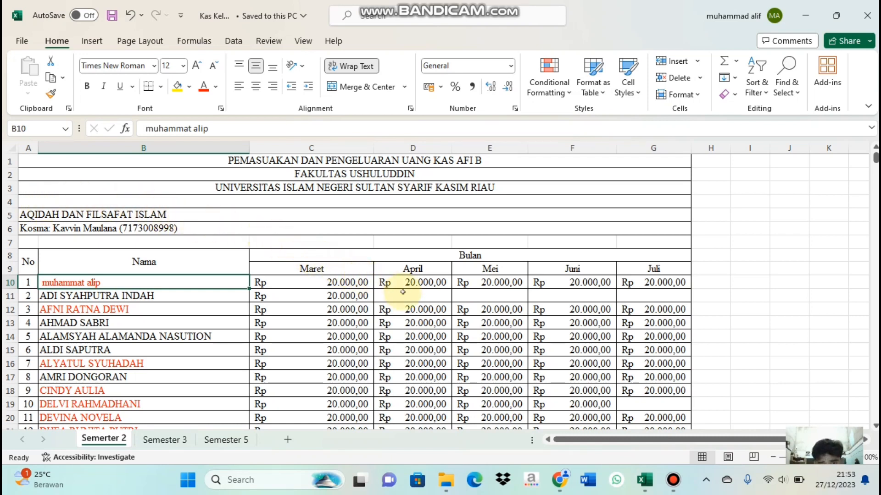
click(672, 480)
click(597, 87)
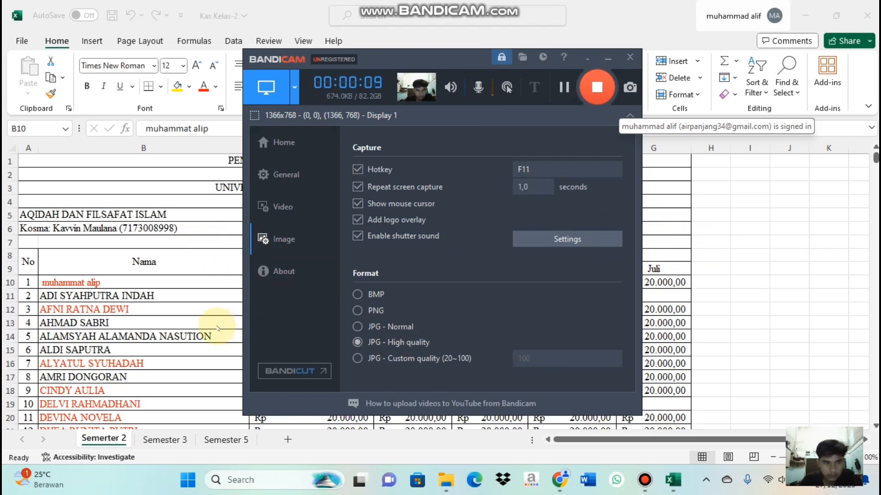
click(187, 322)
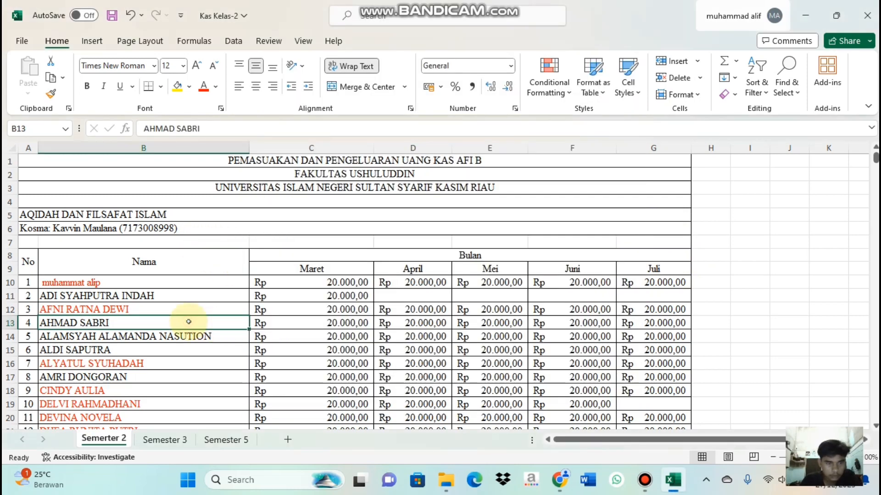
click(236, 161)
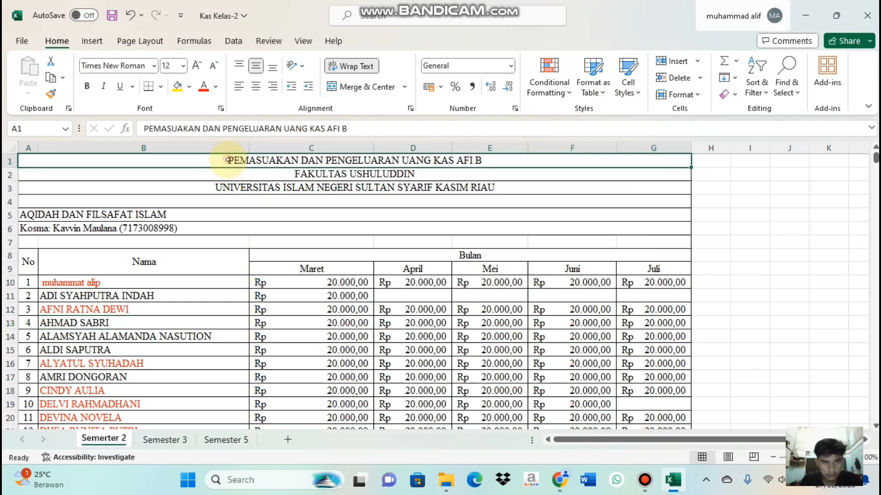
Give title rows 1–4 Justify horizontal and Top vertical alignment in Format Cells
mouse_move(241, 161)
mouse_down()
mouse_move(272, 167)
mouse_move(224, 150)
mouse_move(247, 201)
mouse_up()
click(237, 158)
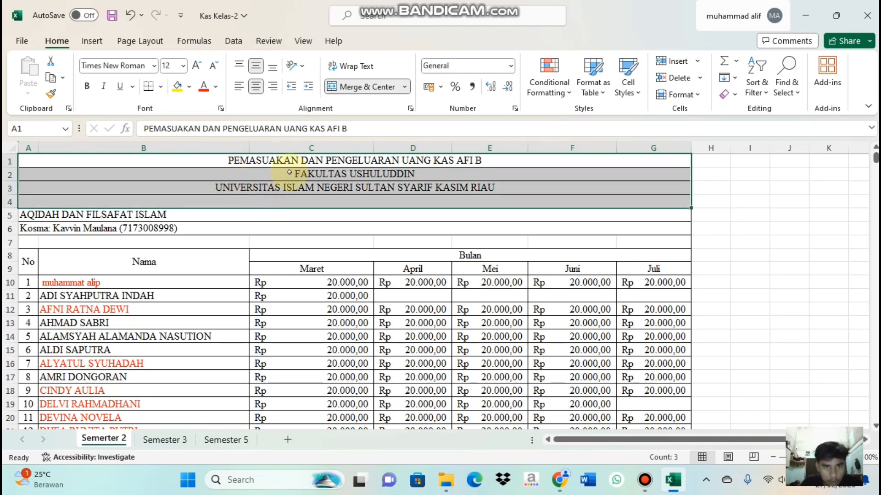
click(410, 108)
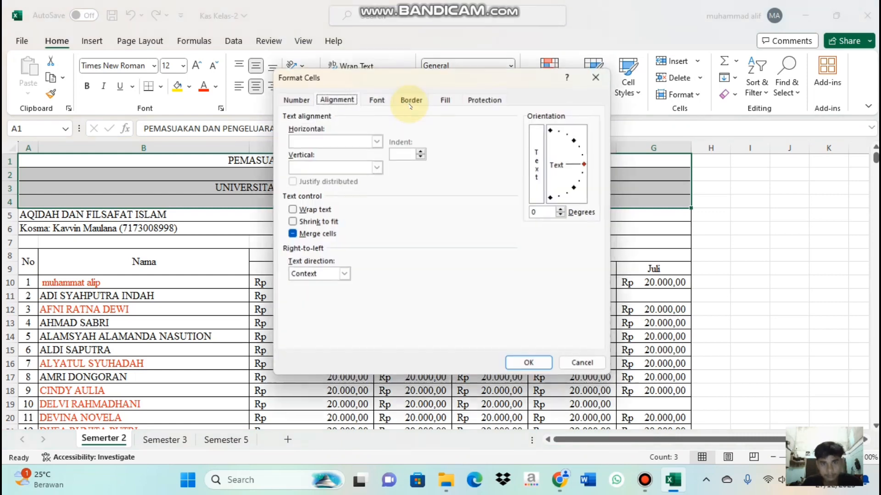
click(377, 140)
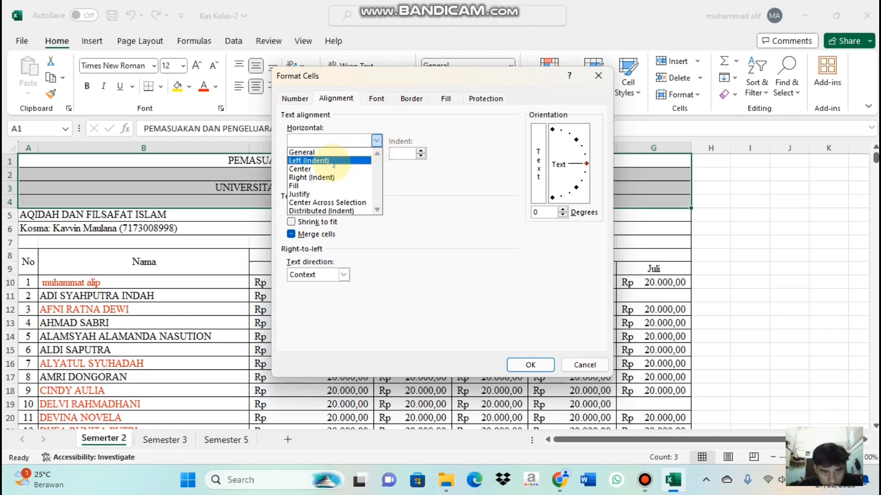
click(326, 193)
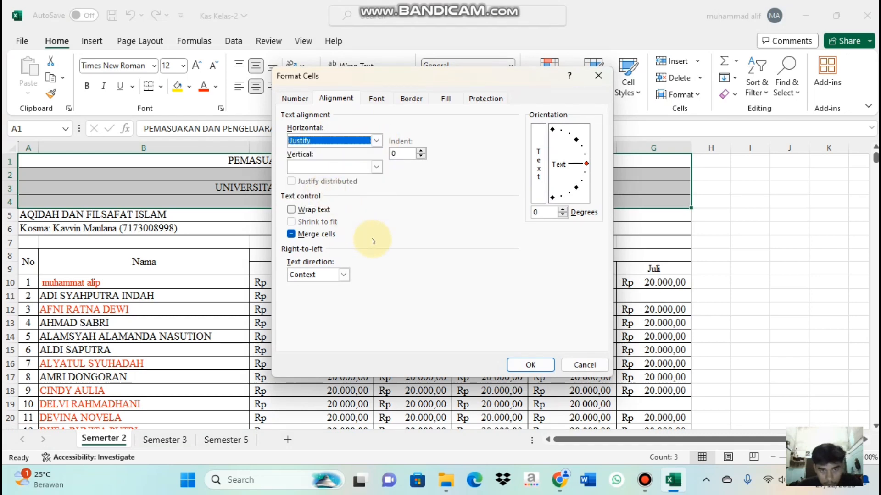
click(376, 168)
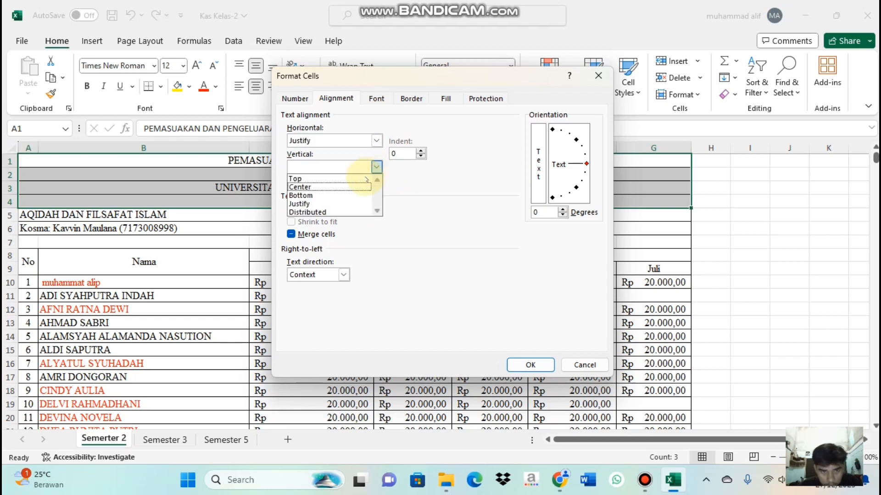
click(359, 179)
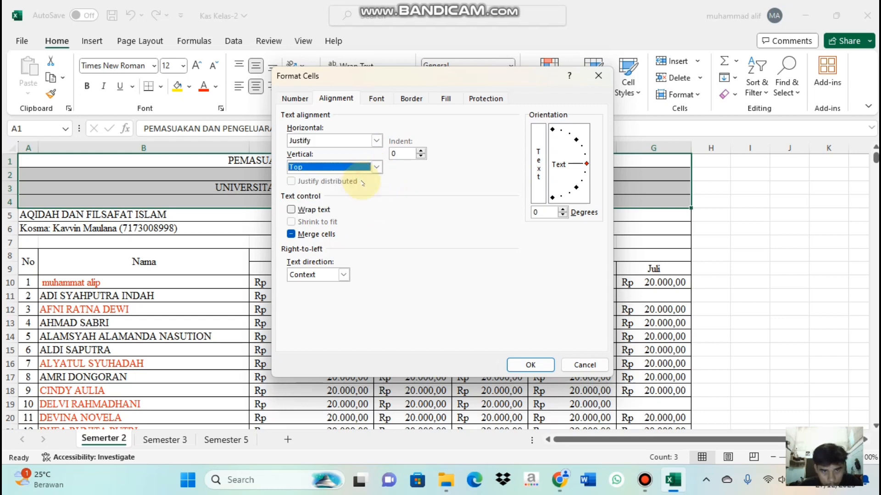
click(528, 366)
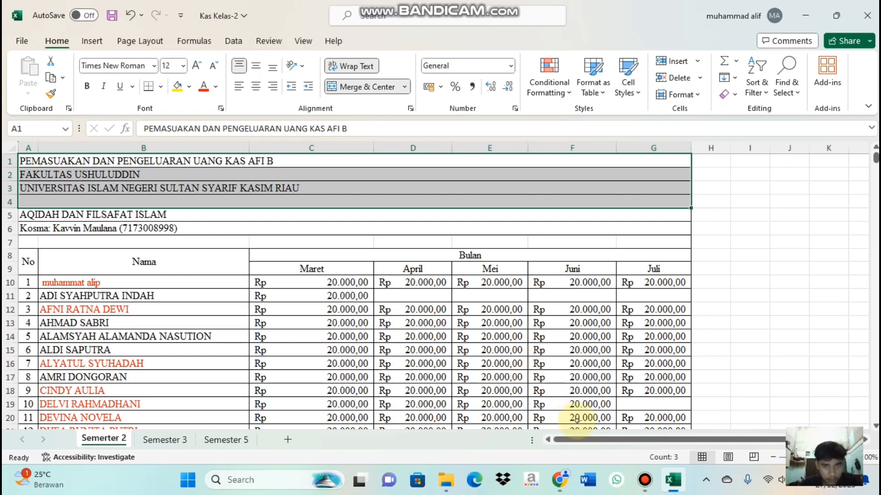
Relaunch Excel from the desktop icon and reopen Kas Kelas-2 from the Recent list
click(643, 480)
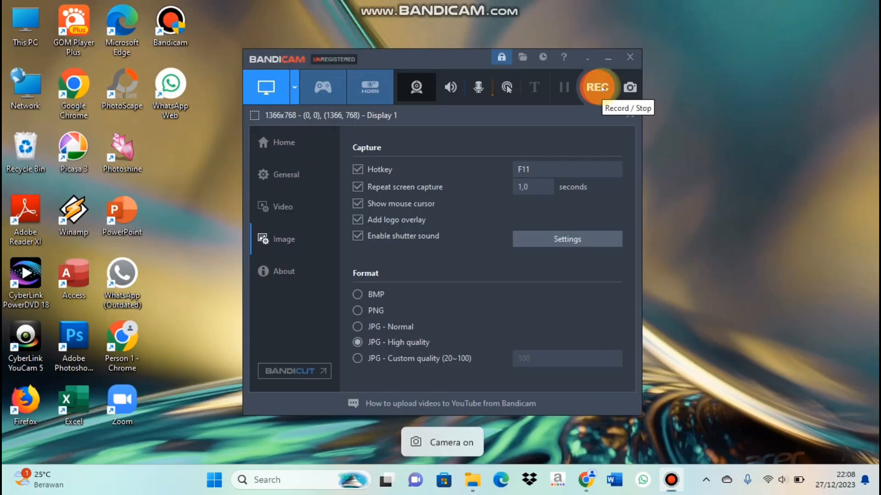
click(597, 87)
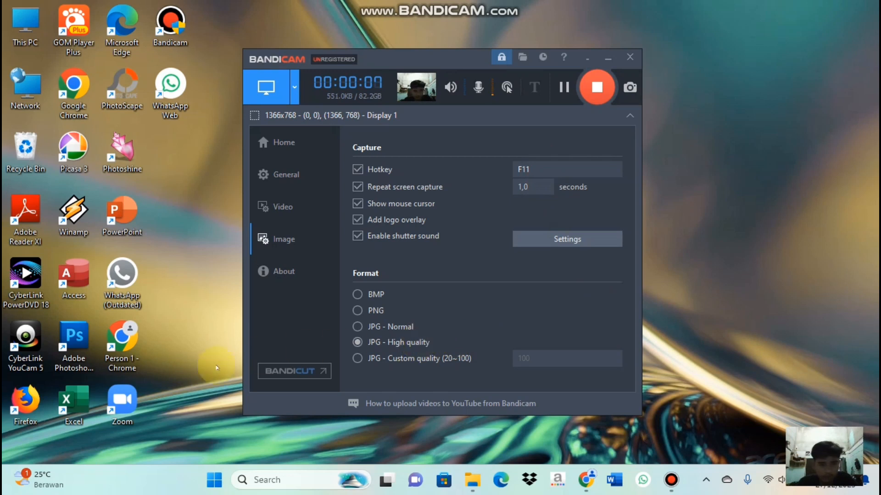
double_click(76, 394)
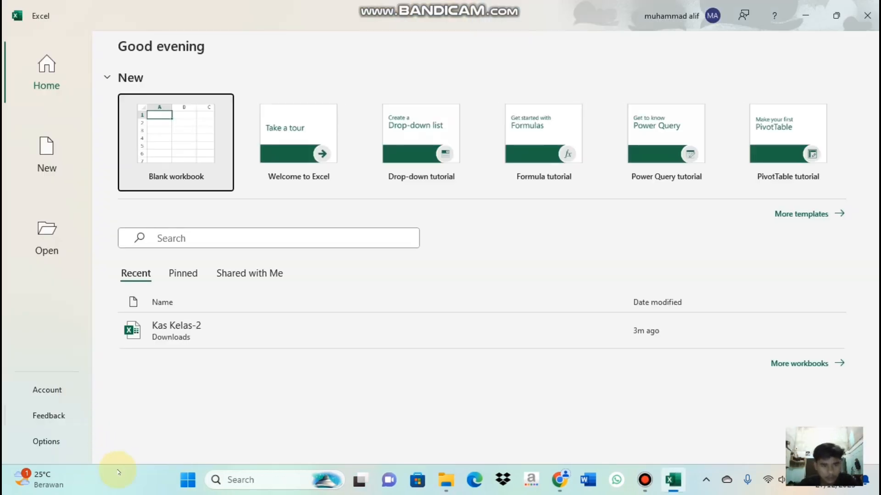
click(221, 343)
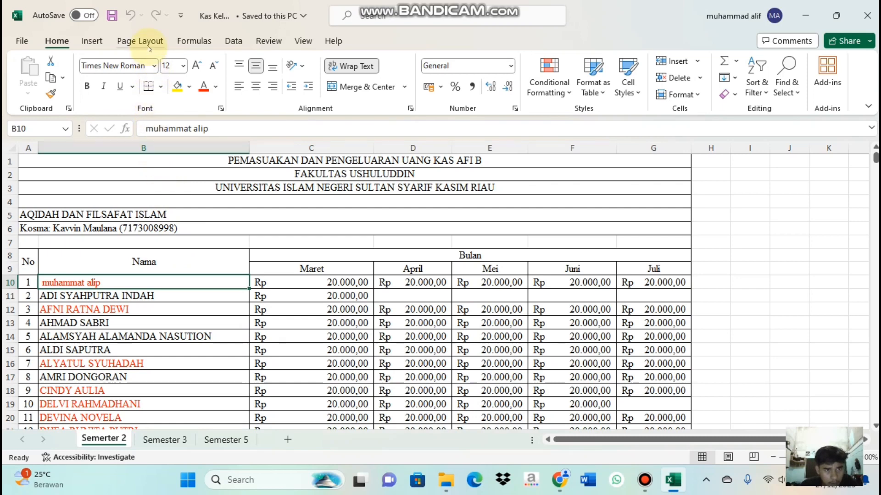
Set the sheet's paper size to A4 (21 cm x 29,7 cm) under Page Layout > Size
click(137, 42)
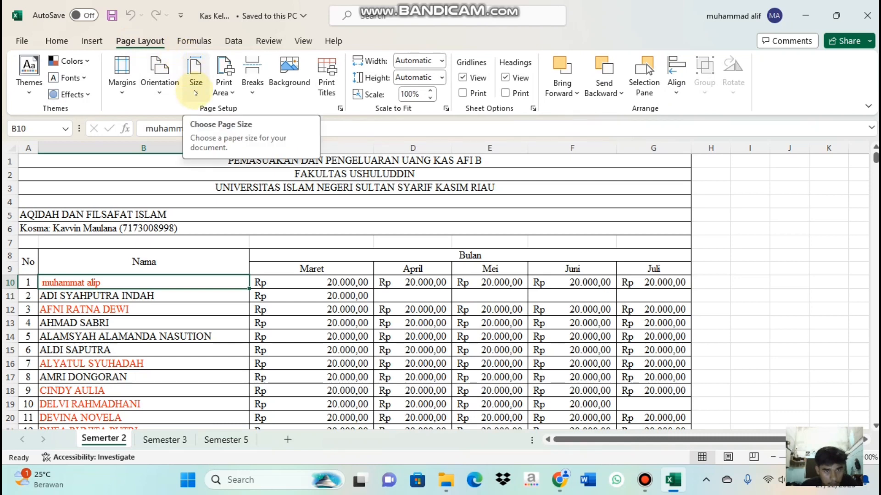
click(196, 92)
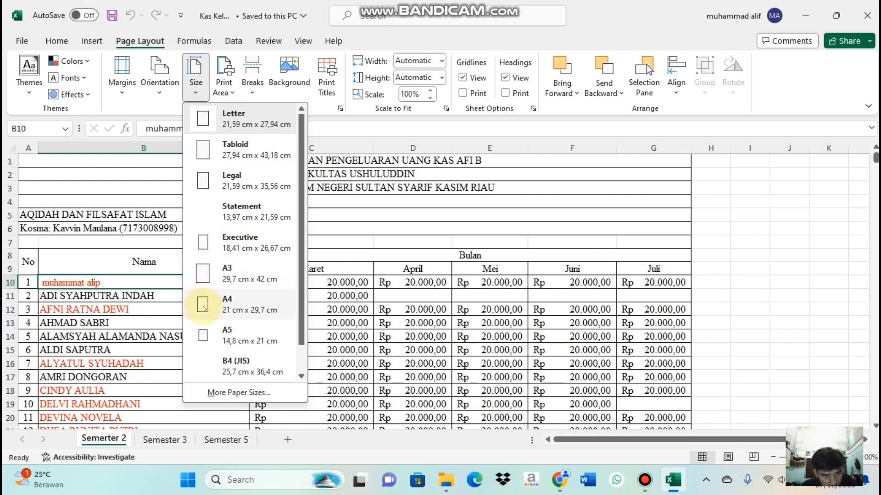
click(202, 306)
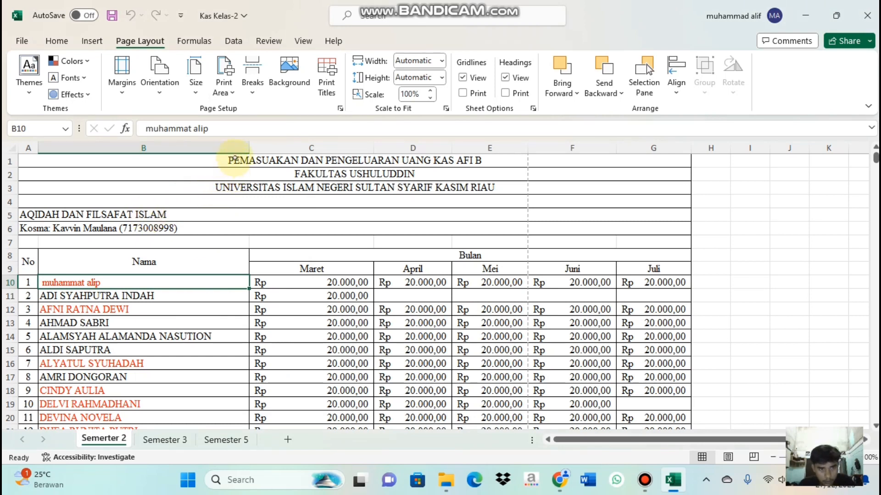
drag(234, 161, 302, 196)
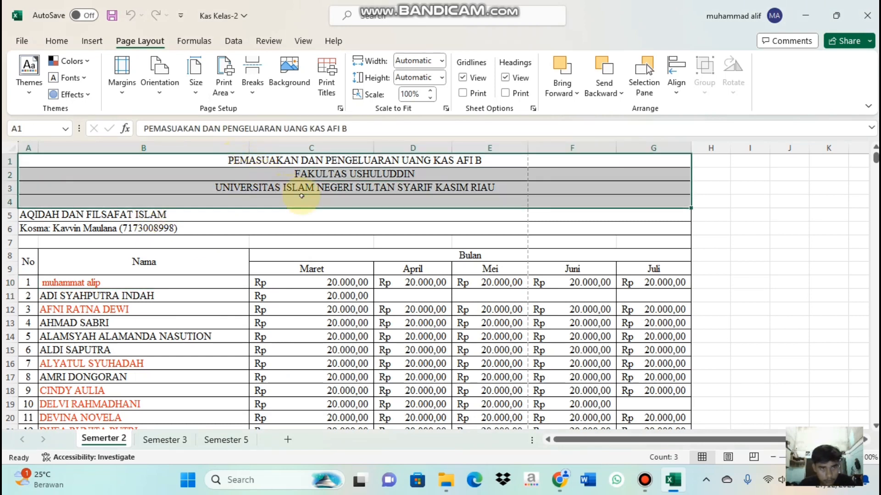
click(196, 87)
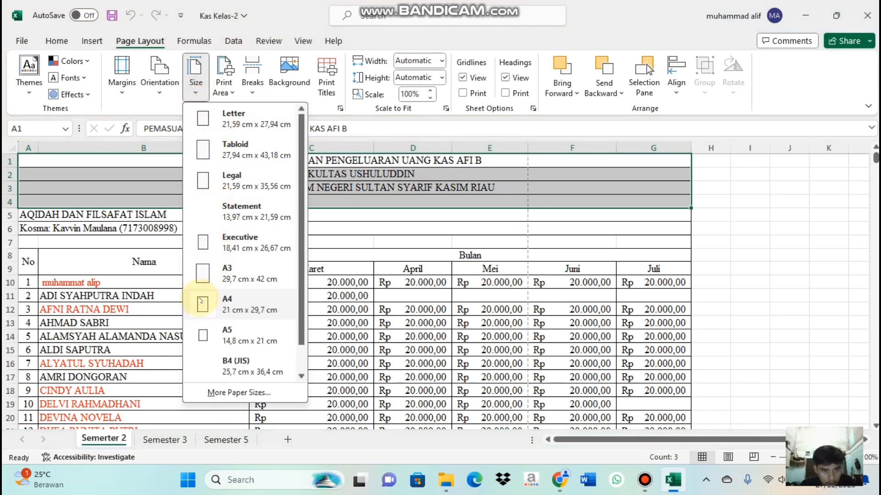
click(200, 302)
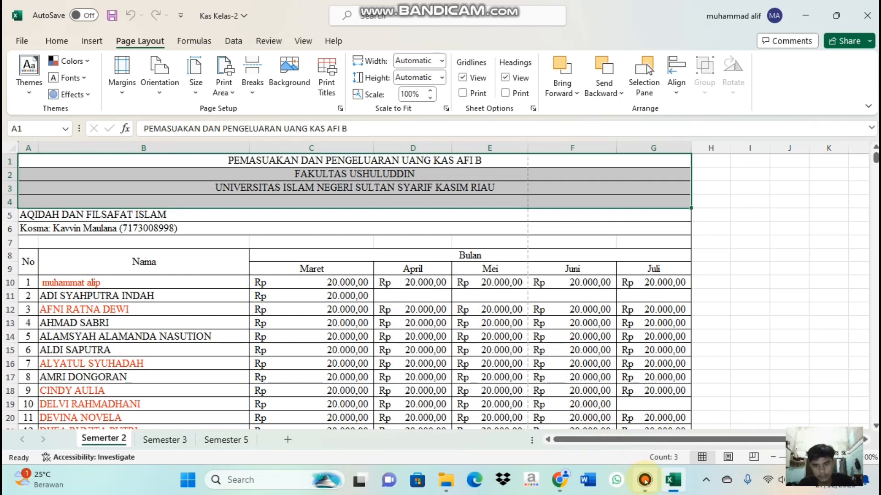
Restart Excel and open Kas Kelas-2 again, landing on its Semester 2 payment table
click(645, 480)
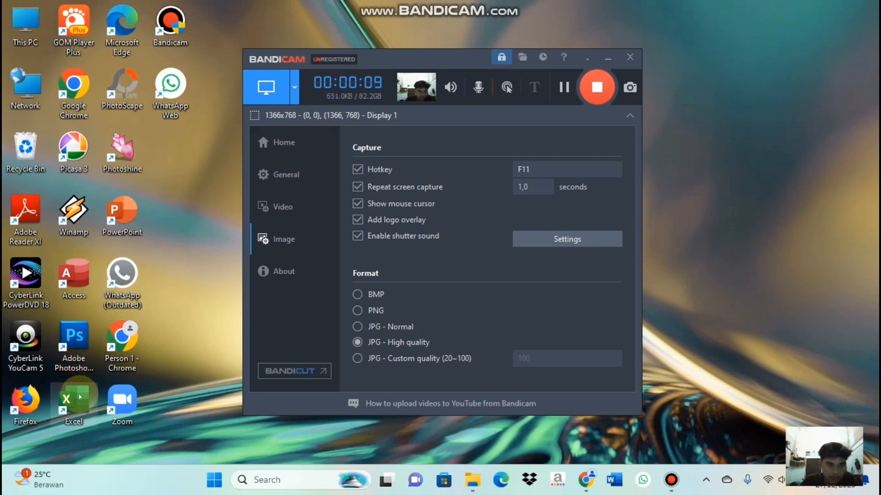
double_click(80, 397)
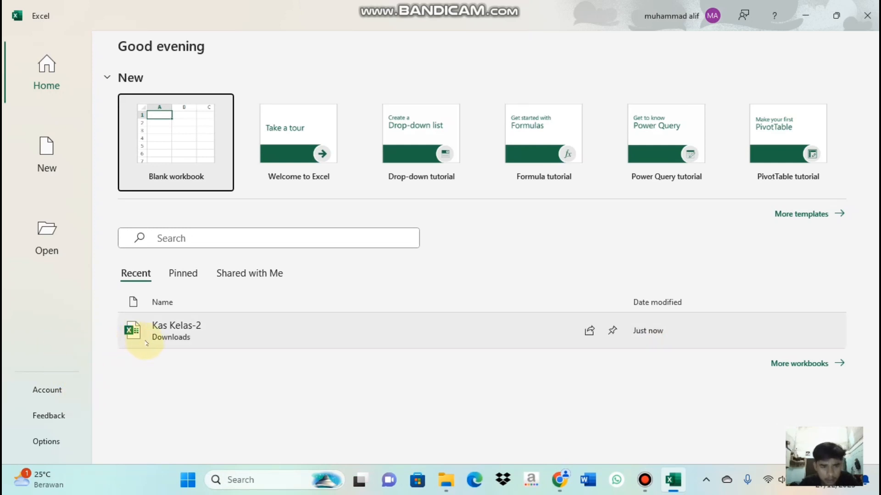
click(191, 335)
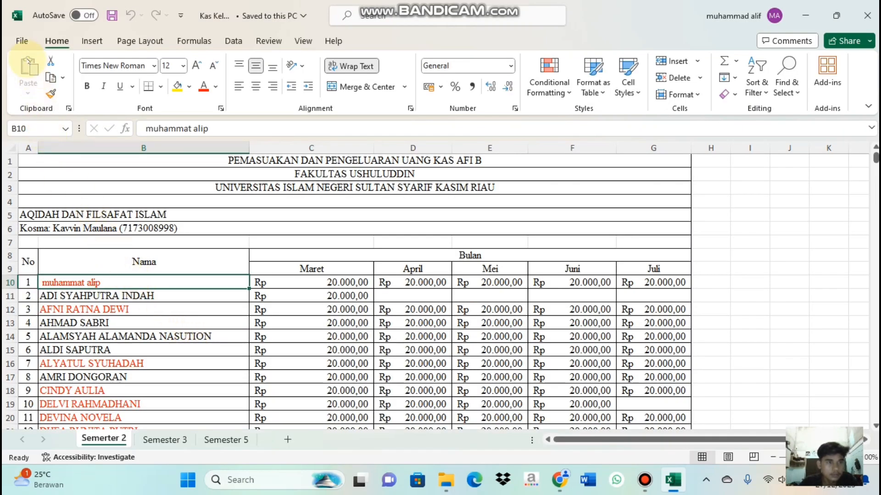
Show the print preview of the Kas Kelas-2 workbook from the File menu
click(20, 42)
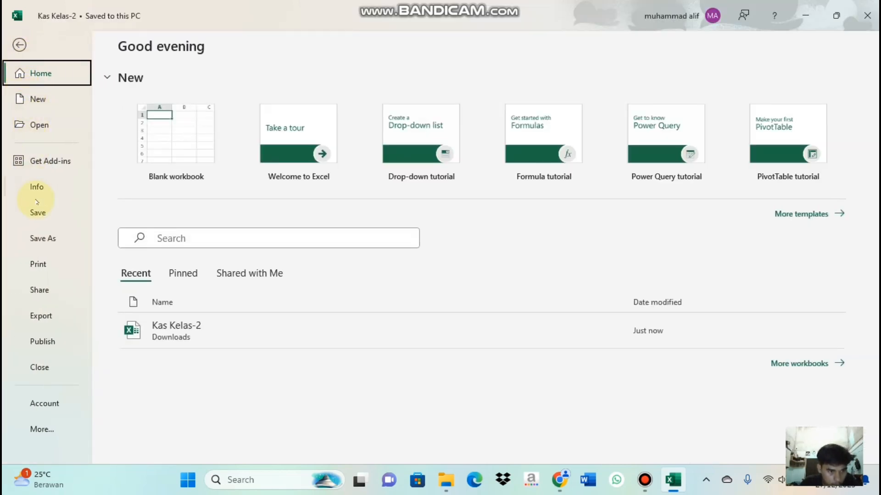
click(37, 265)
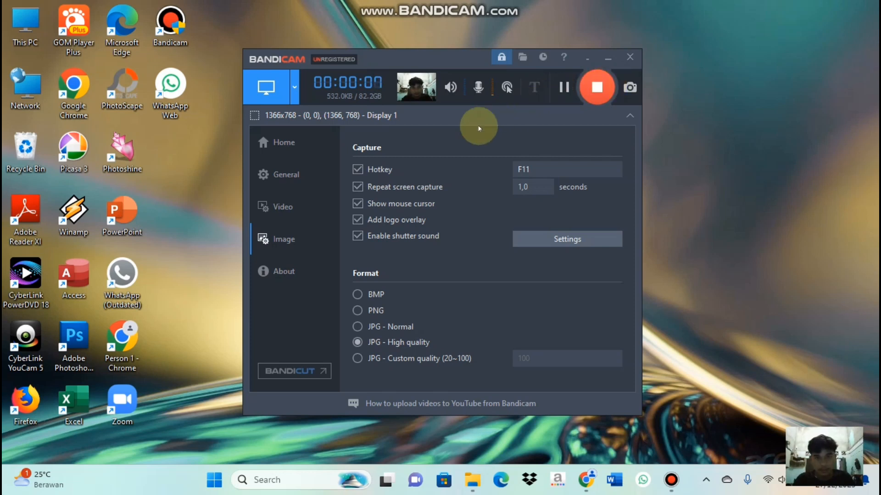
Relaunch Excel from the desktop and reopen Kas Kelas-2 from the Recent list
double_click(76, 400)
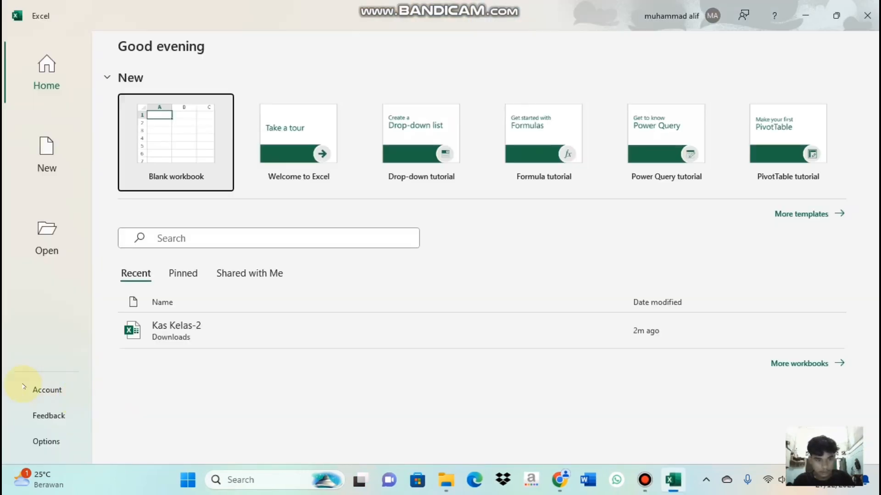
click(178, 340)
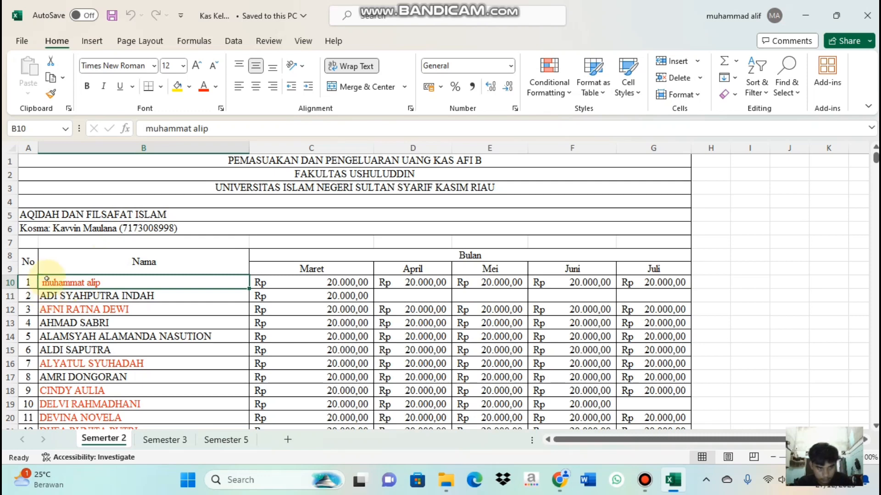
Select the names and payment amounts and bring up the Column Chart choices
mouse_move(46, 278)
mouse_down()
mouse_move(57, 316)
mouse_move(232, 423)
mouse_move(373, 422)
mouse_move(410, 441)
mouse_move(436, 481)
mouse_move(477, 433)
mouse_up()
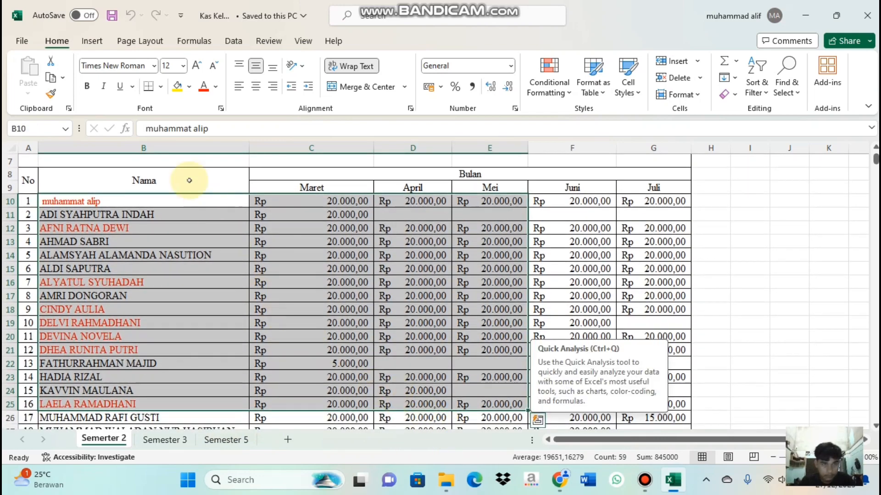
click(93, 42)
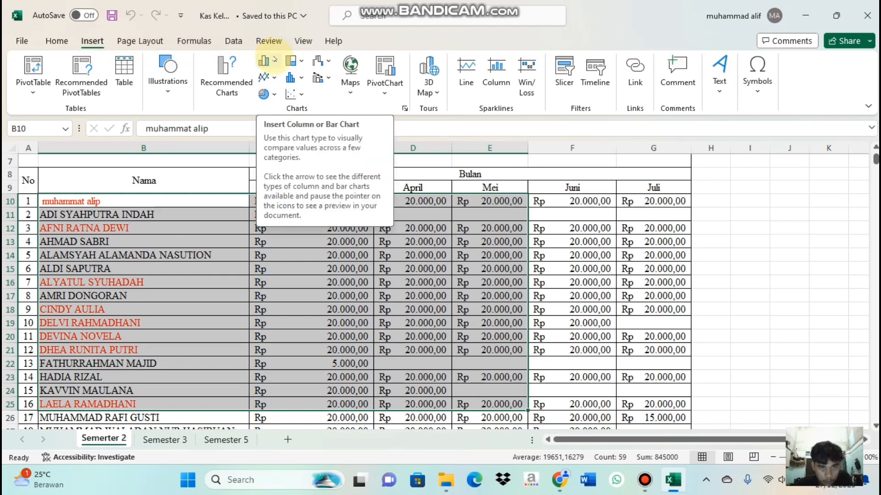
click(265, 61)
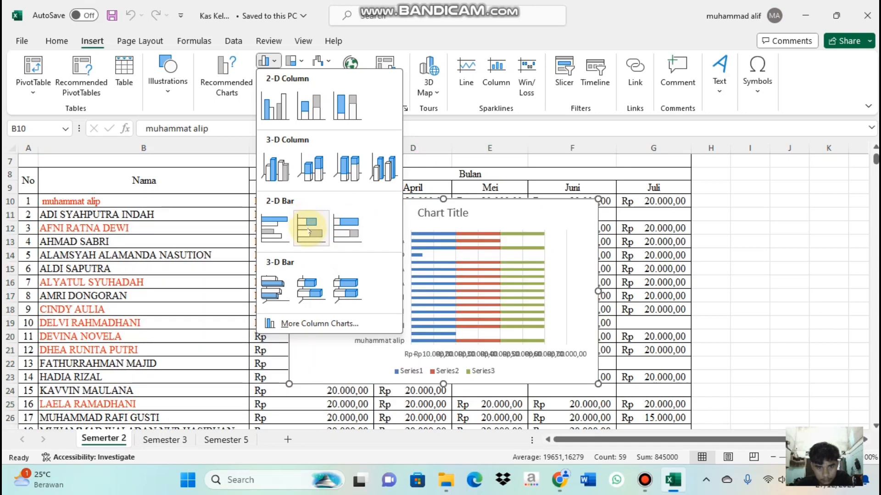
Relaunch Excel from the desktop and create a new blank workbook
click(645, 480)
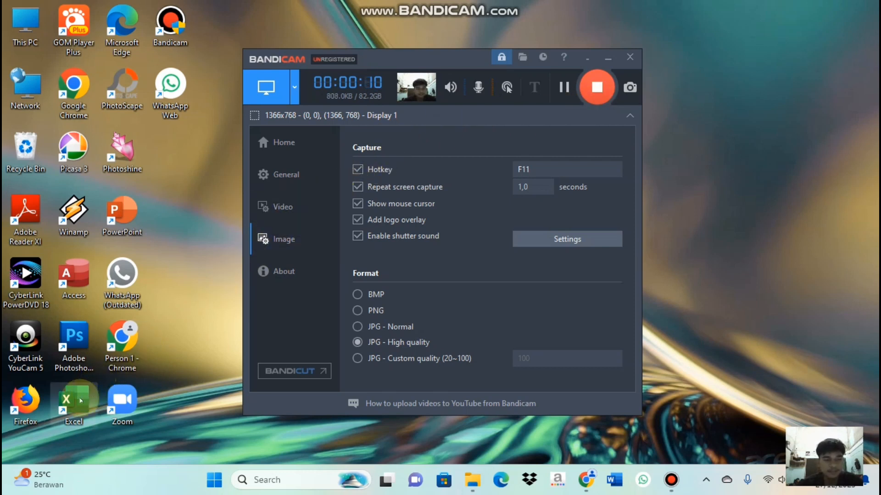
double_click(81, 401)
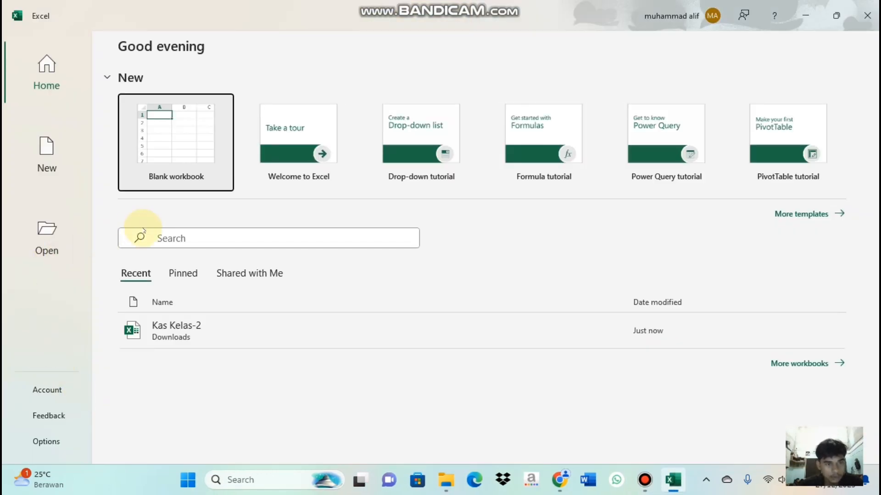
click(45, 165)
click(156, 143)
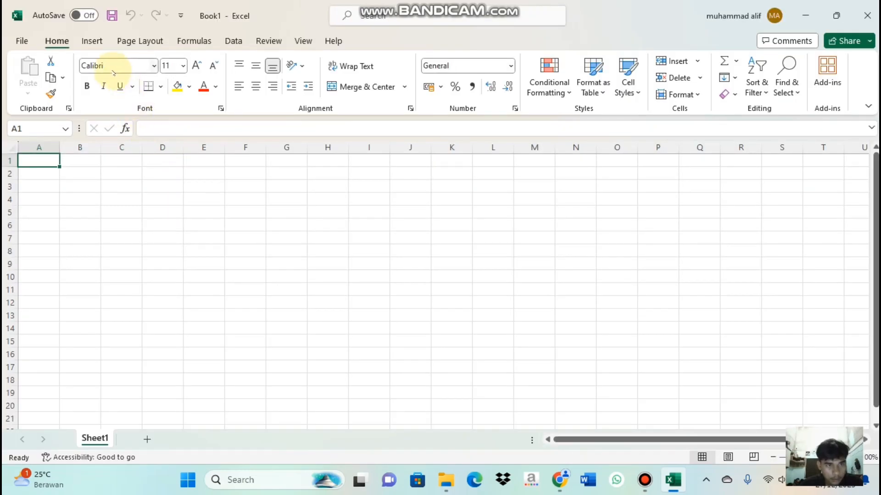
Insert the two bald eagles stock photo from the Day category onto Sheet1
click(93, 42)
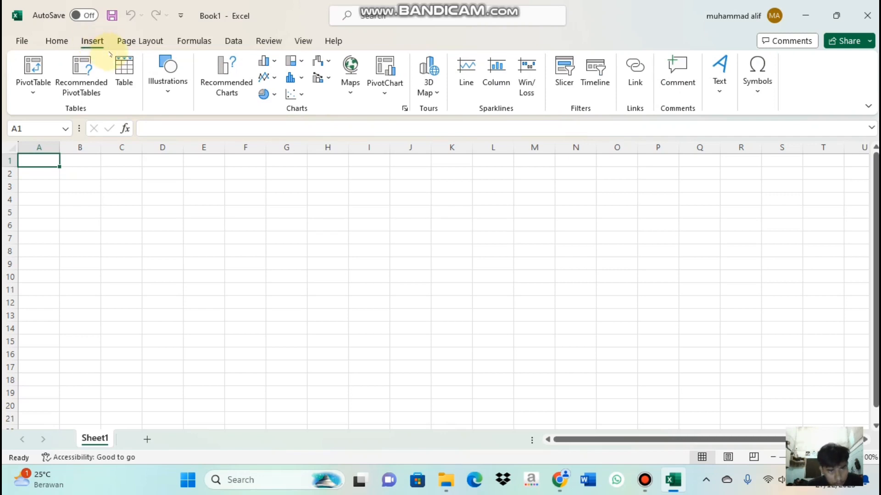
click(169, 92)
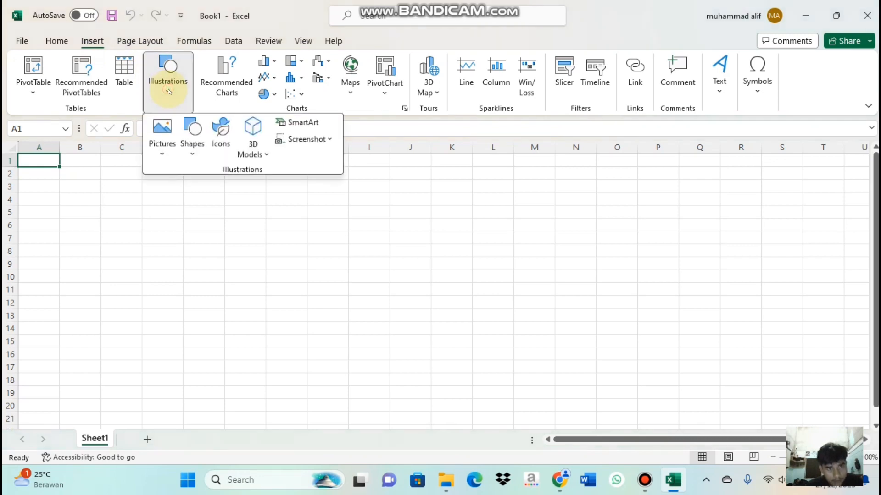
click(164, 160)
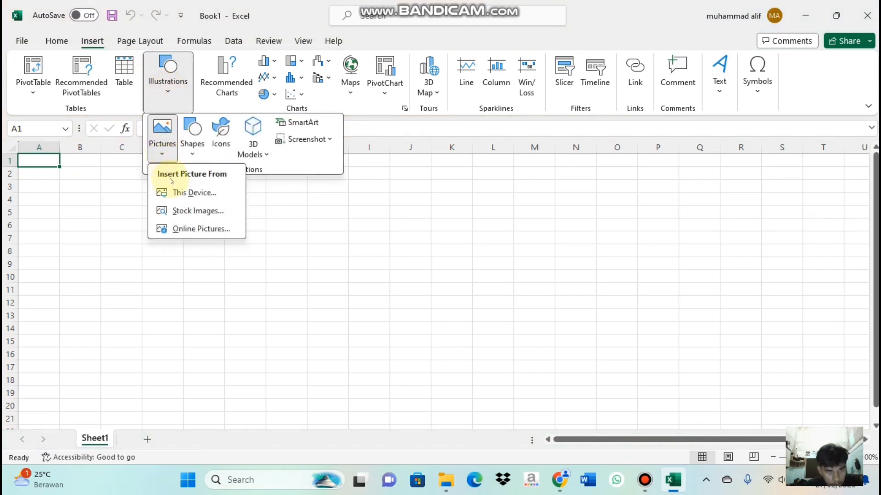
click(194, 215)
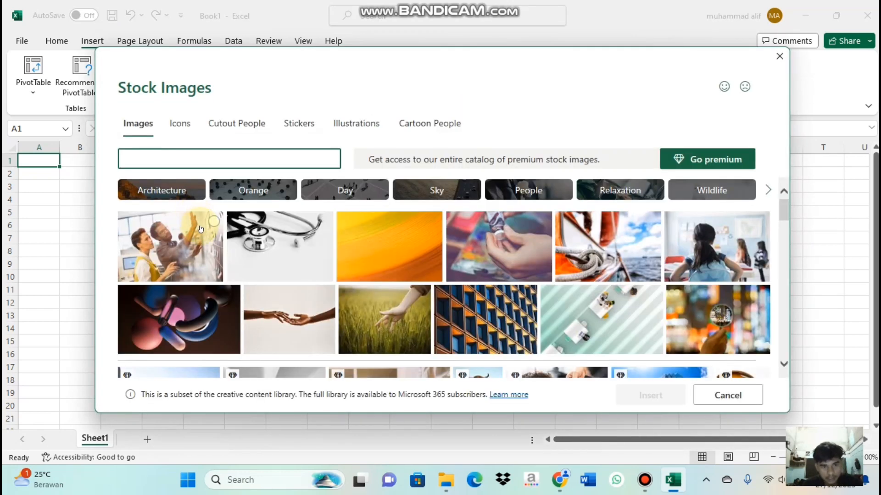
click(162, 198)
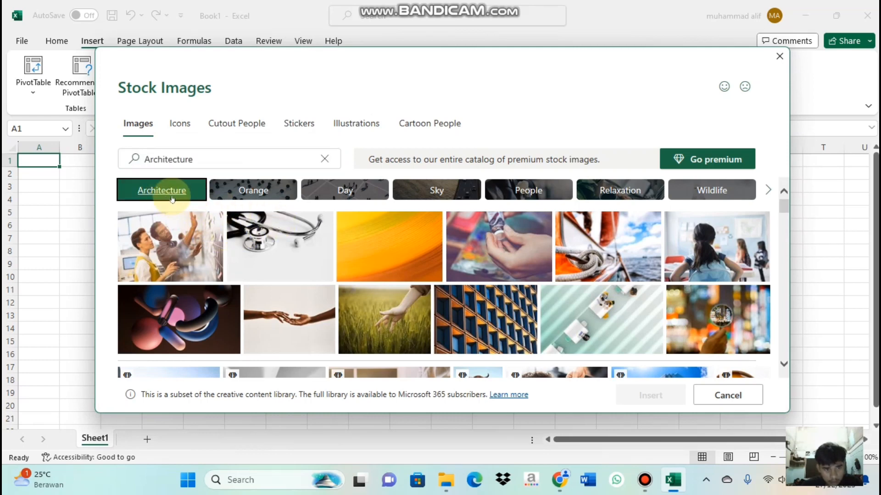
click(234, 194)
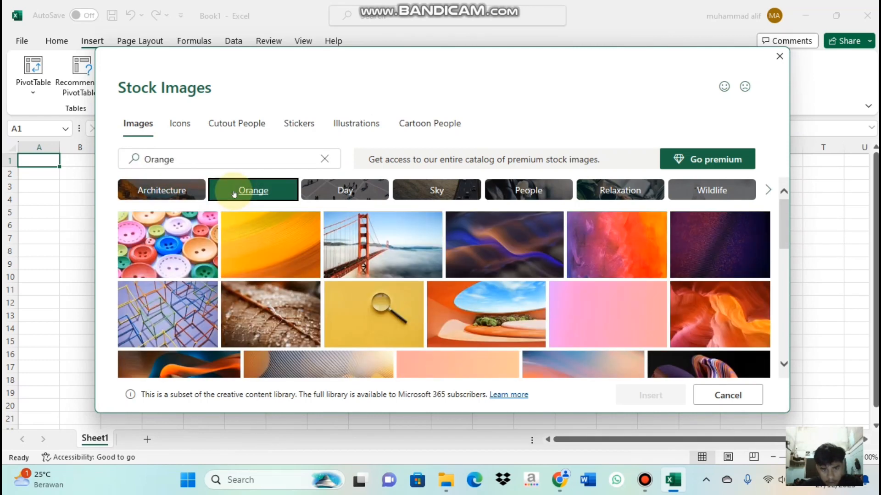
click(334, 185)
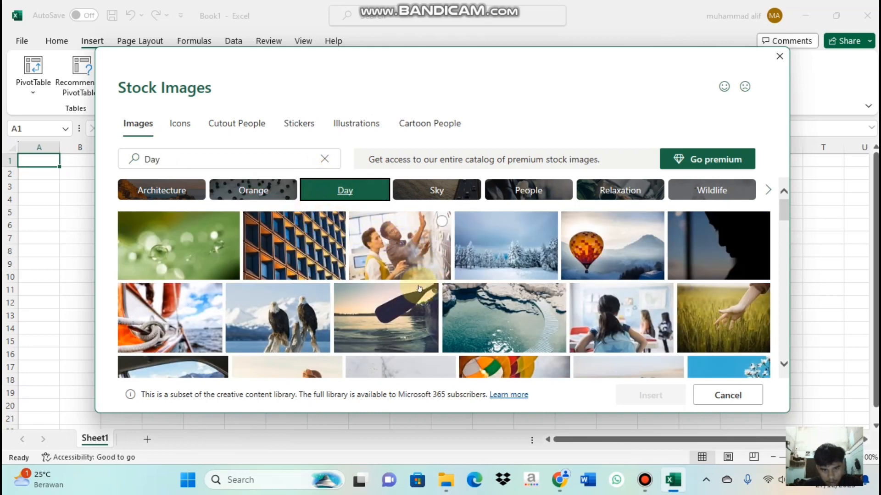
click(298, 302)
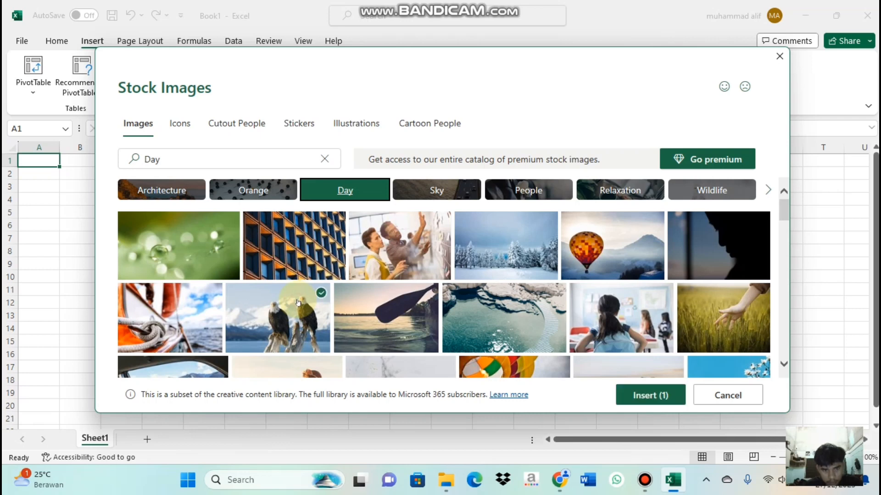
click(642, 397)
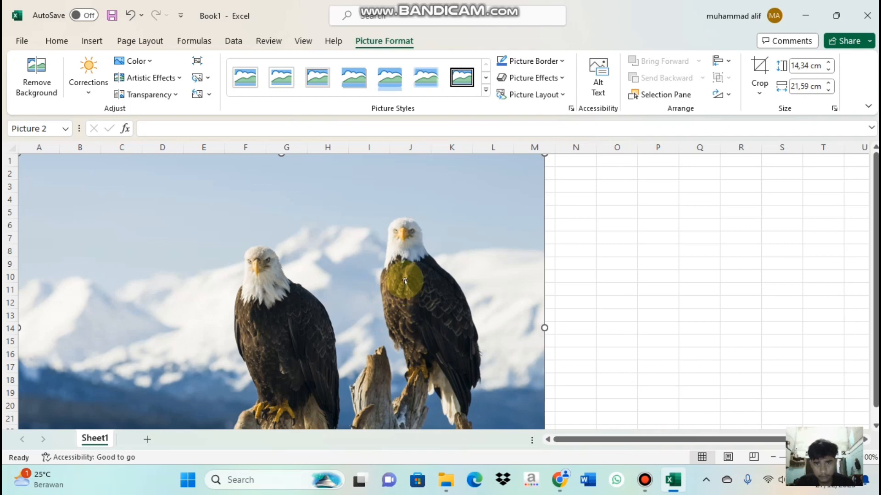
Relaunch Excel from the desktop and create a fresh blank Book1 workbook
click(645, 480)
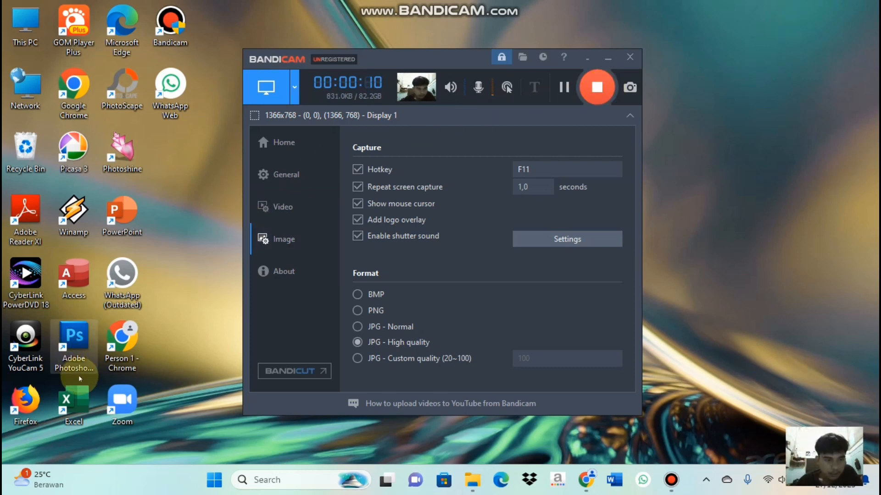
double_click(81, 397)
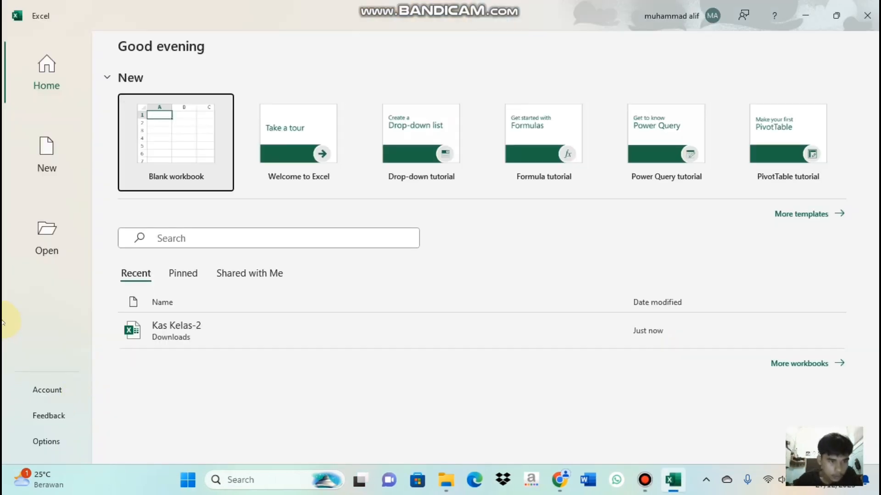
click(46, 156)
click(152, 153)
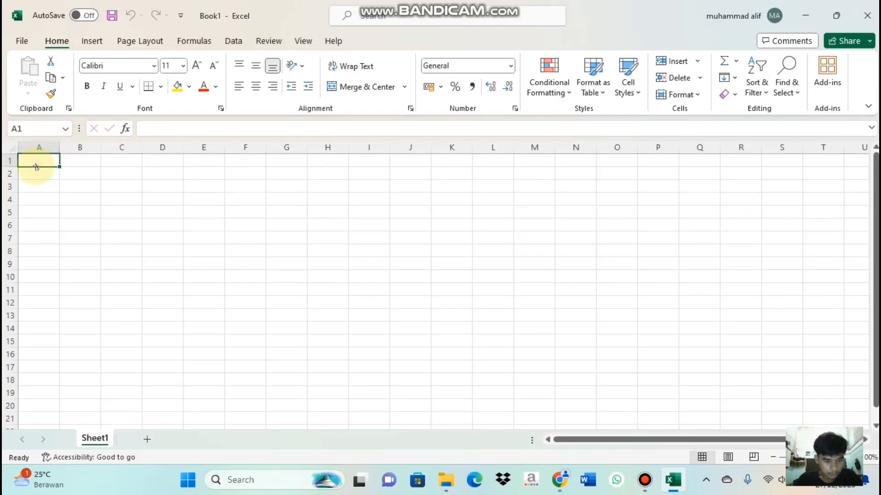
Enter 'A' in cell A1 and save the workbook as Book1 in Documents
text(ALIPPPPPPPPPPPPPPPP)
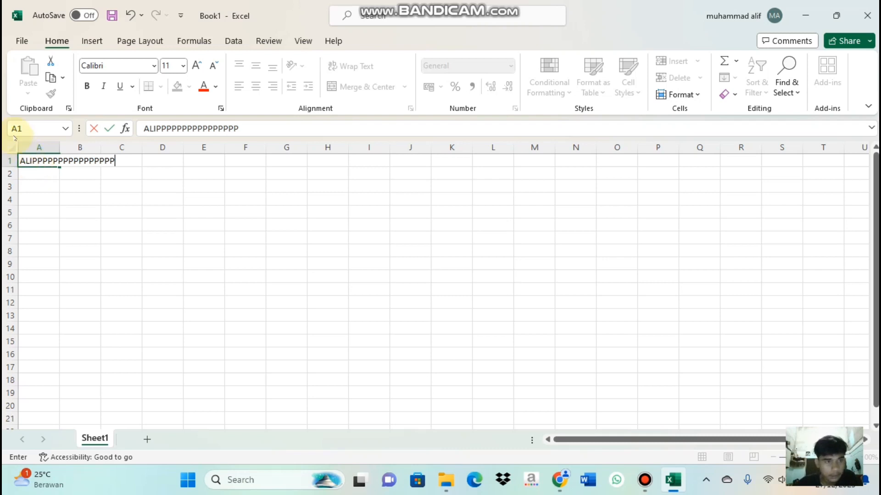
click(22, 41)
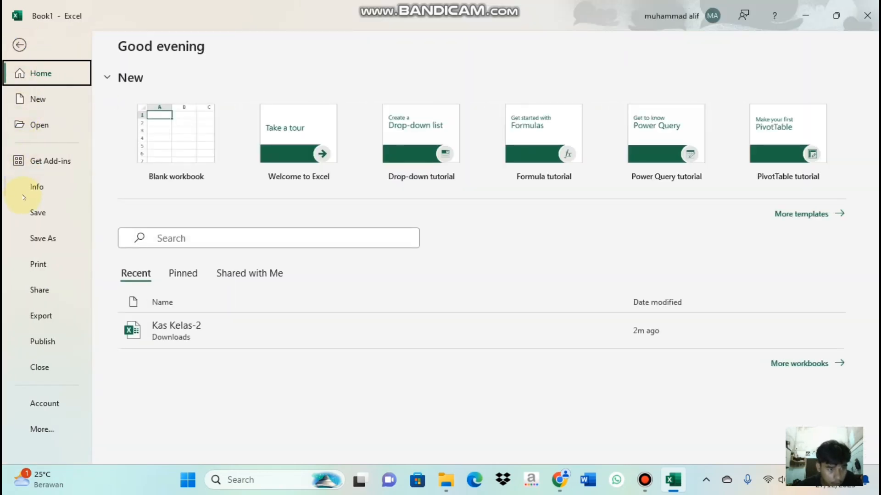
click(26, 213)
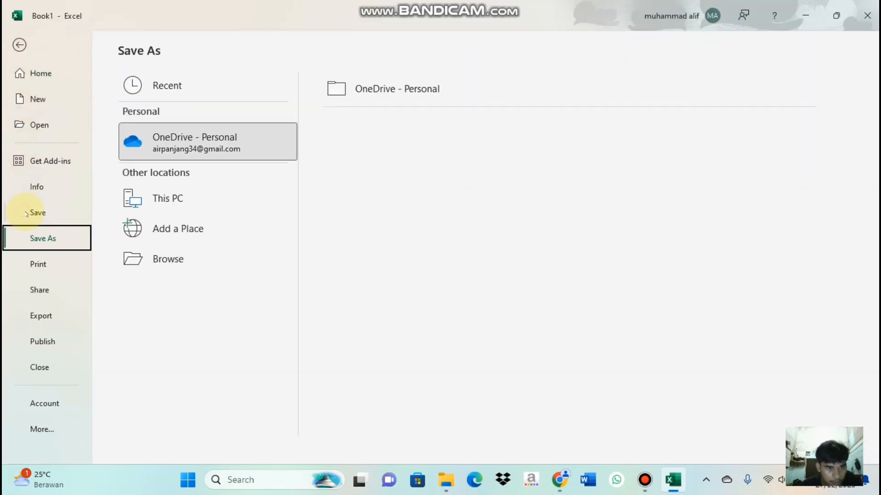
click(160, 203)
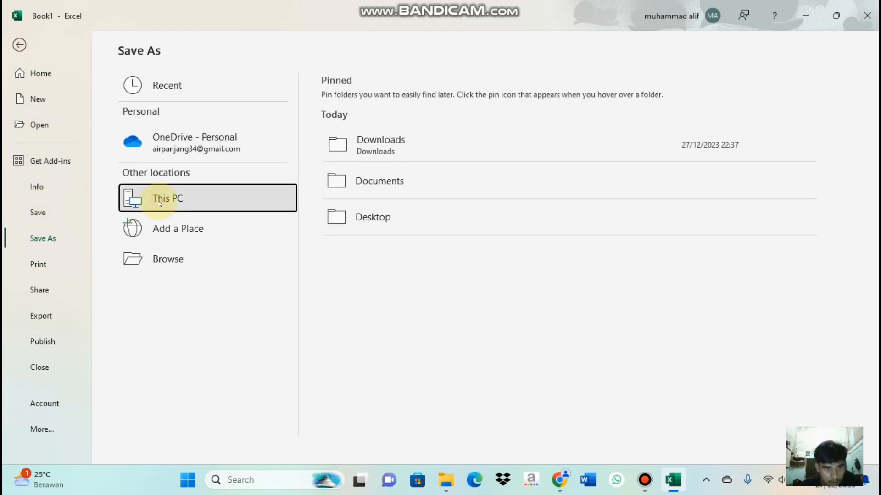
click(377, 181)
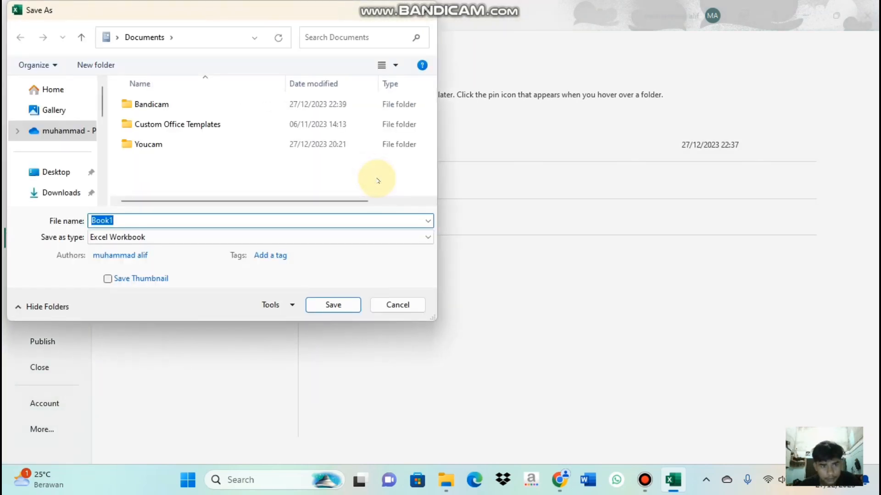
click(340, 302)
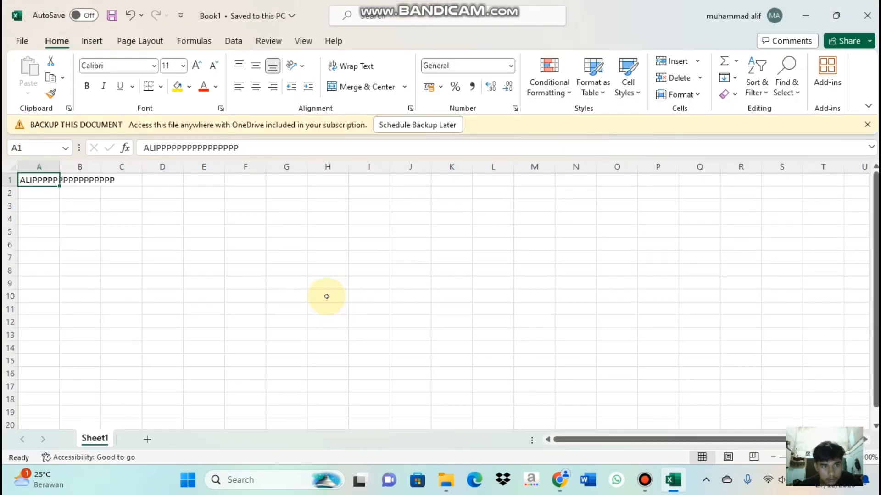
click(18, 41)
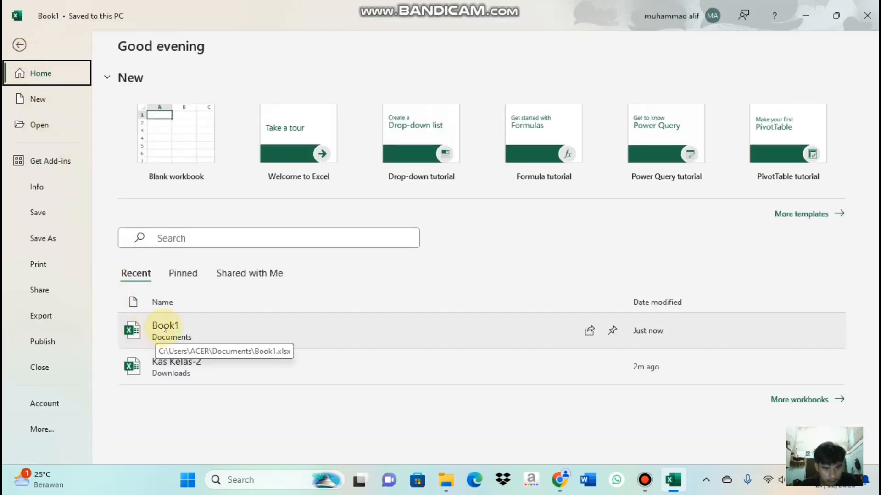
click(188, 339)
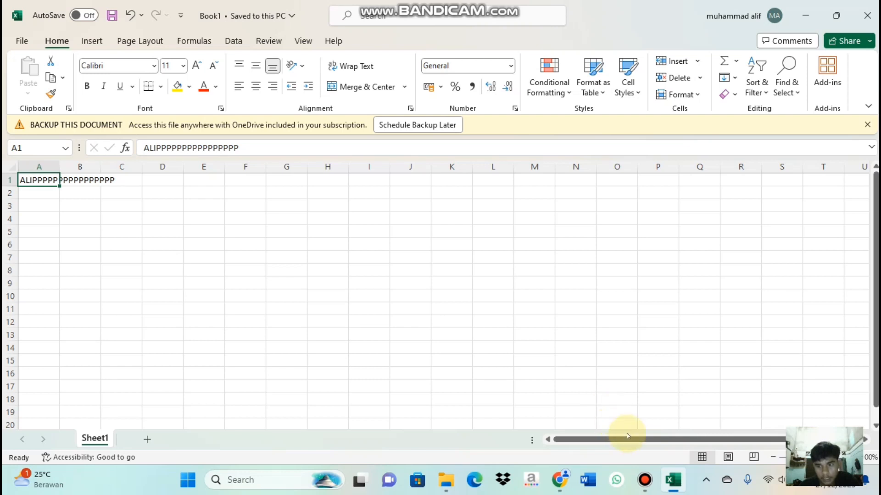
mouse_move(642, 472)
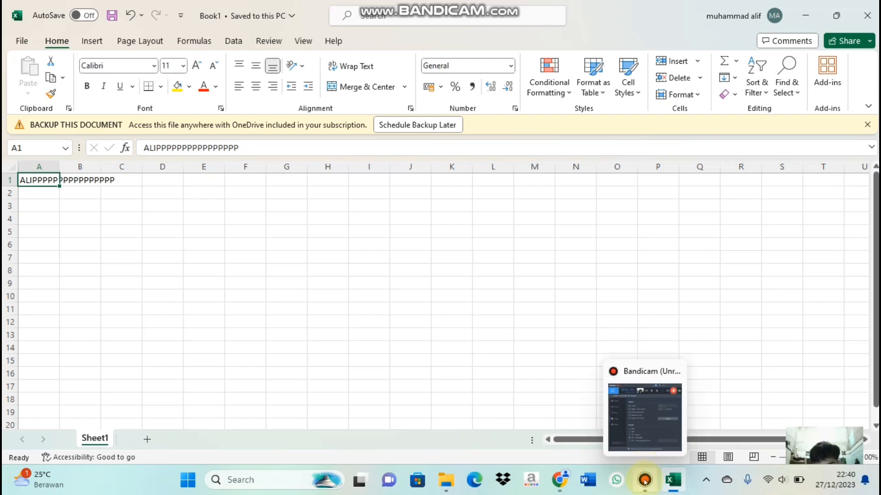
click(645, 481)
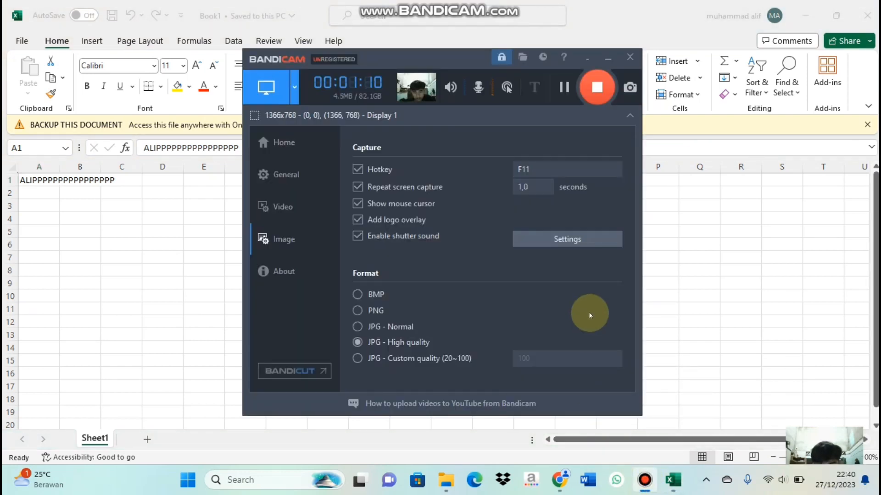
click(596, 89)
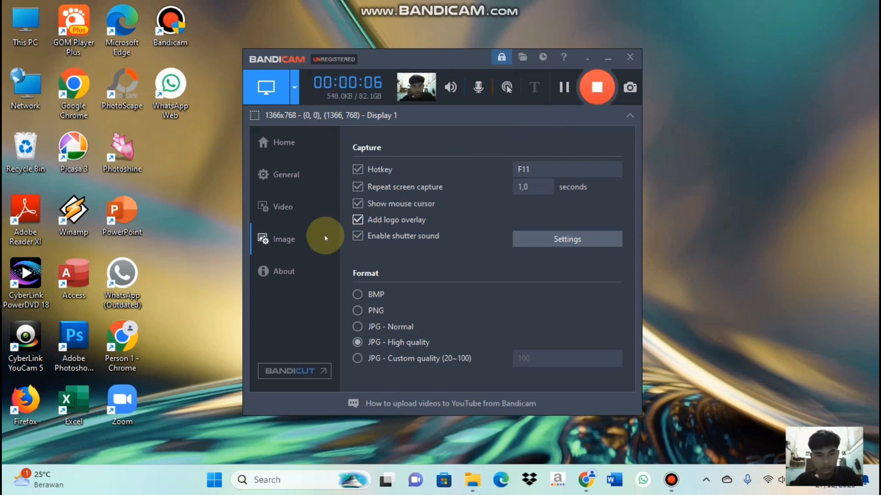
double_click(80, 402)
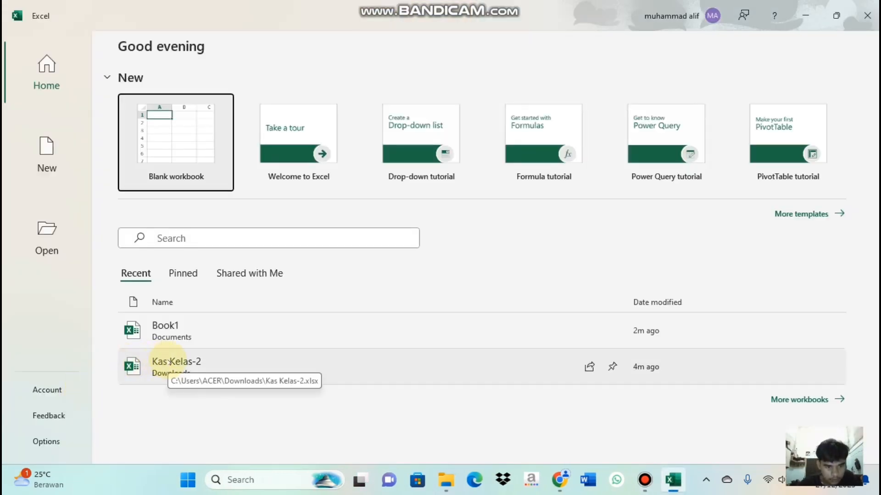
click(174, 341)
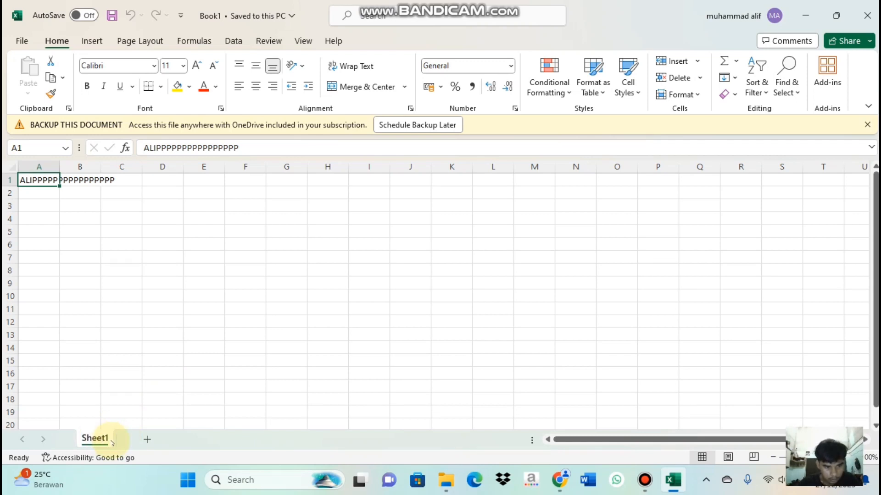
Add five new worksheets, Sheet2 through Sheet6, then stop the screen recording
click(147, 438)
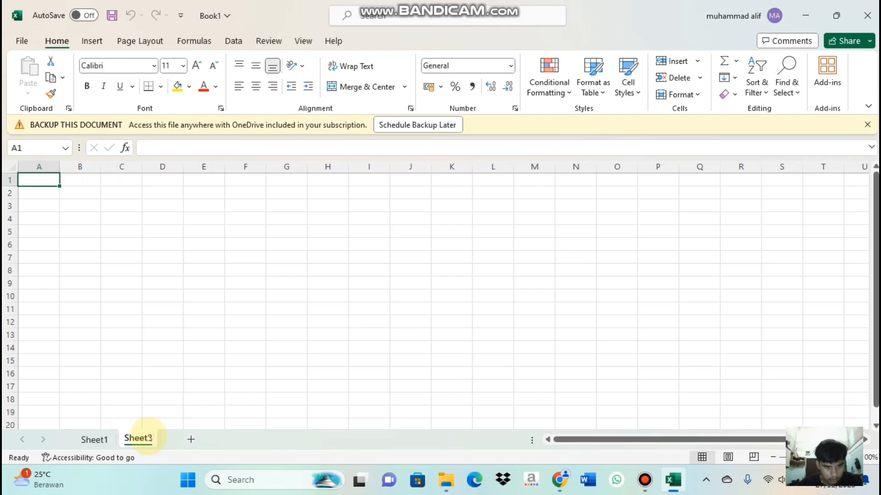
click(191, 439)
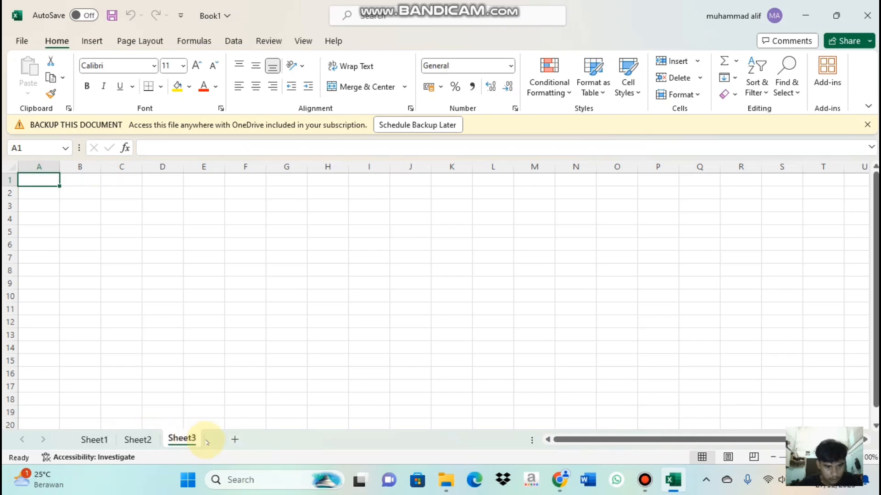
click(234, 441)
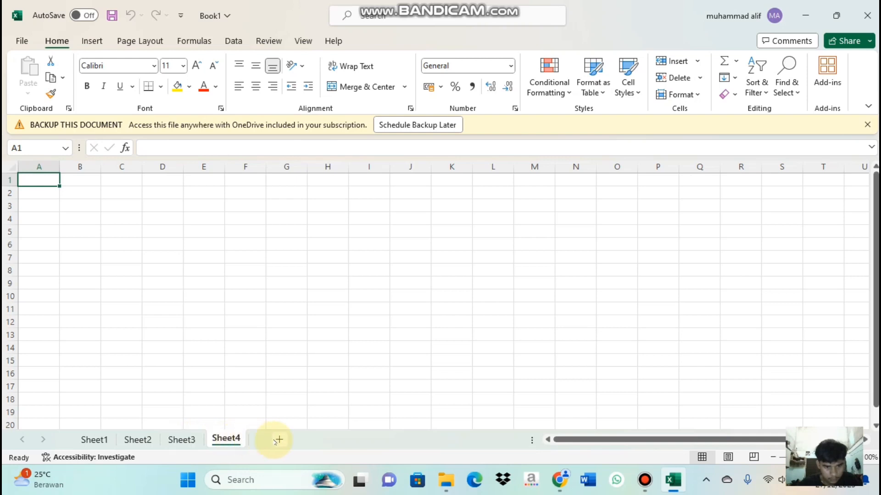
click(275, 440)
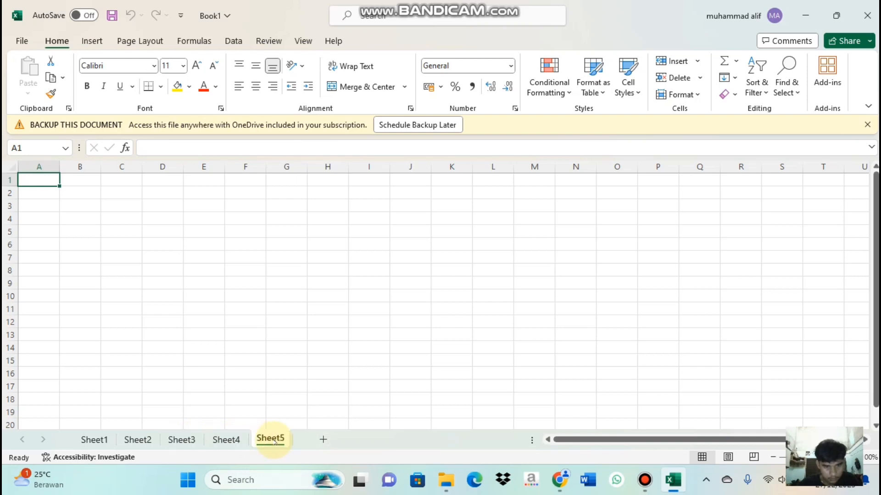
click(325, 439)
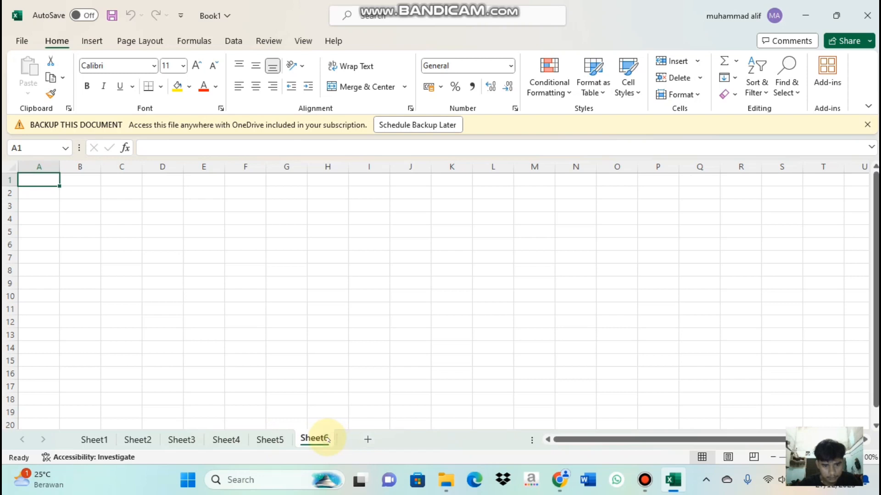
click(644, 480)
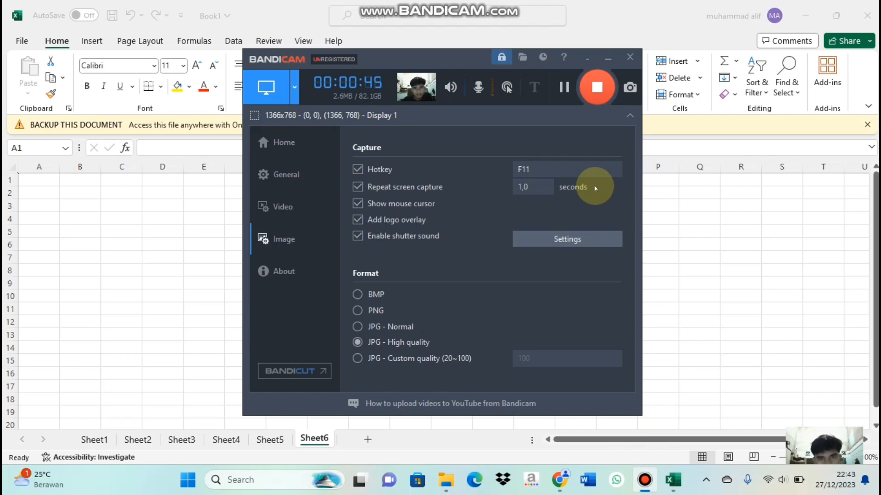
click(596, 88)
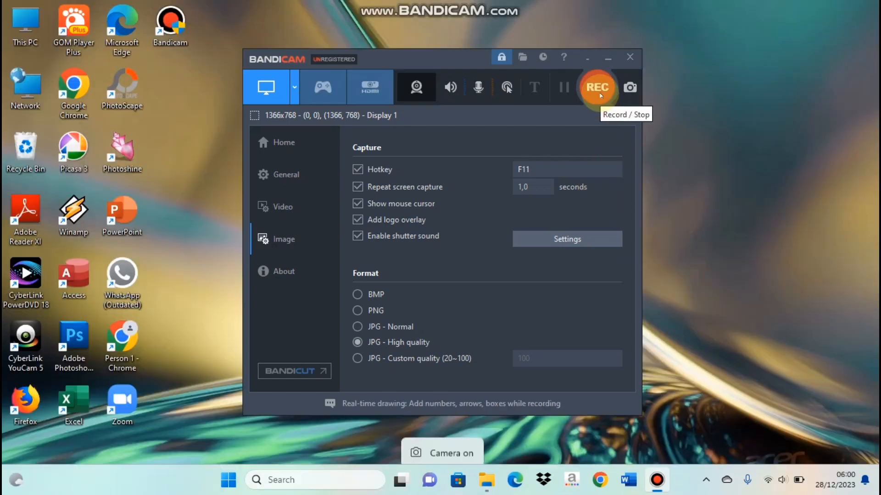